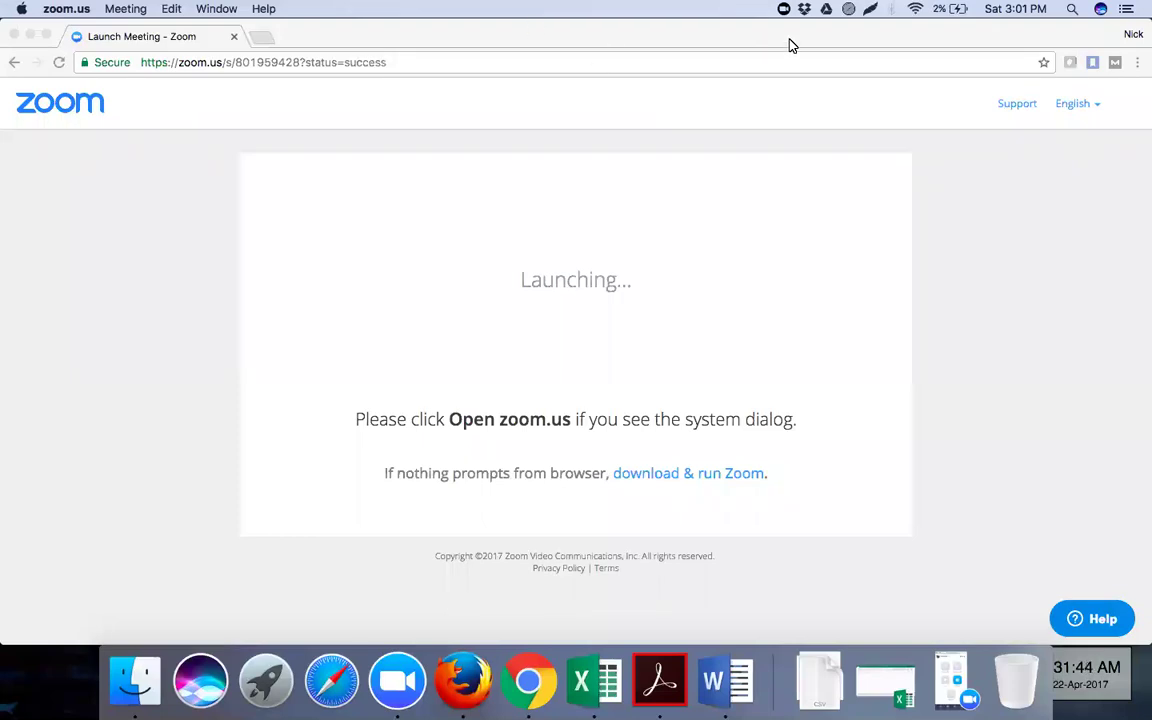
Open a blank Chrome tab beside the Launch Meeting - Zoom tab
click(261, 38)
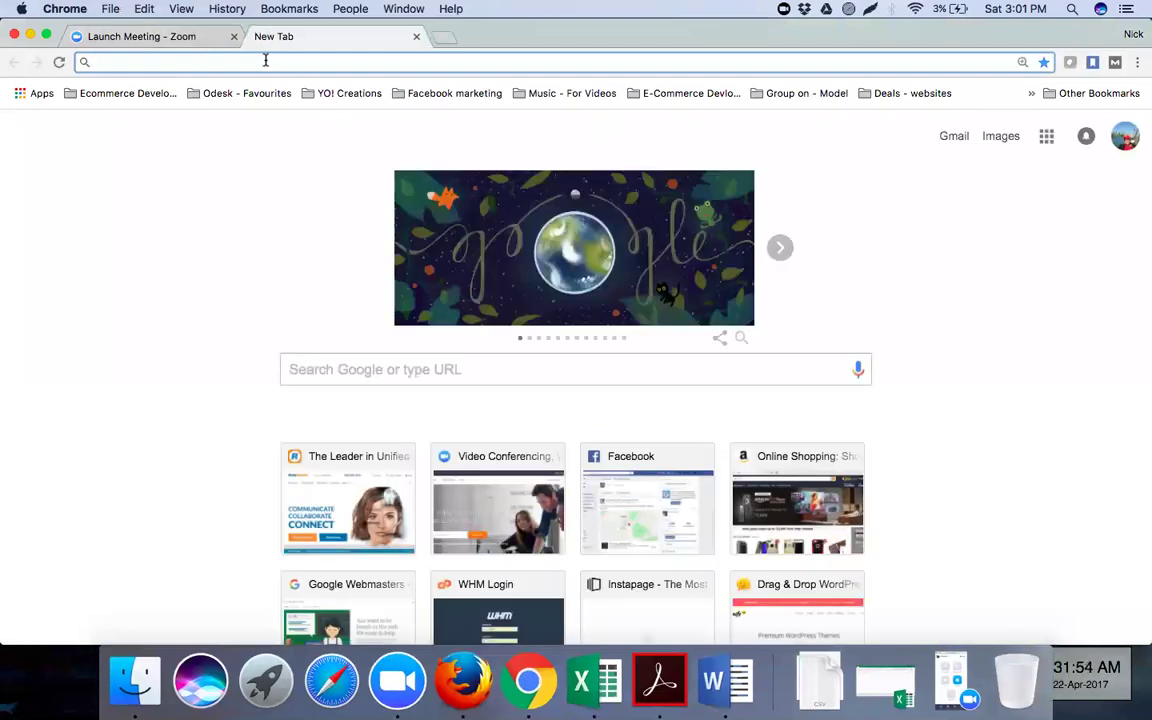
Go to linkedin.com from the 'link' address-bar suggestion
text(linkedin.com)
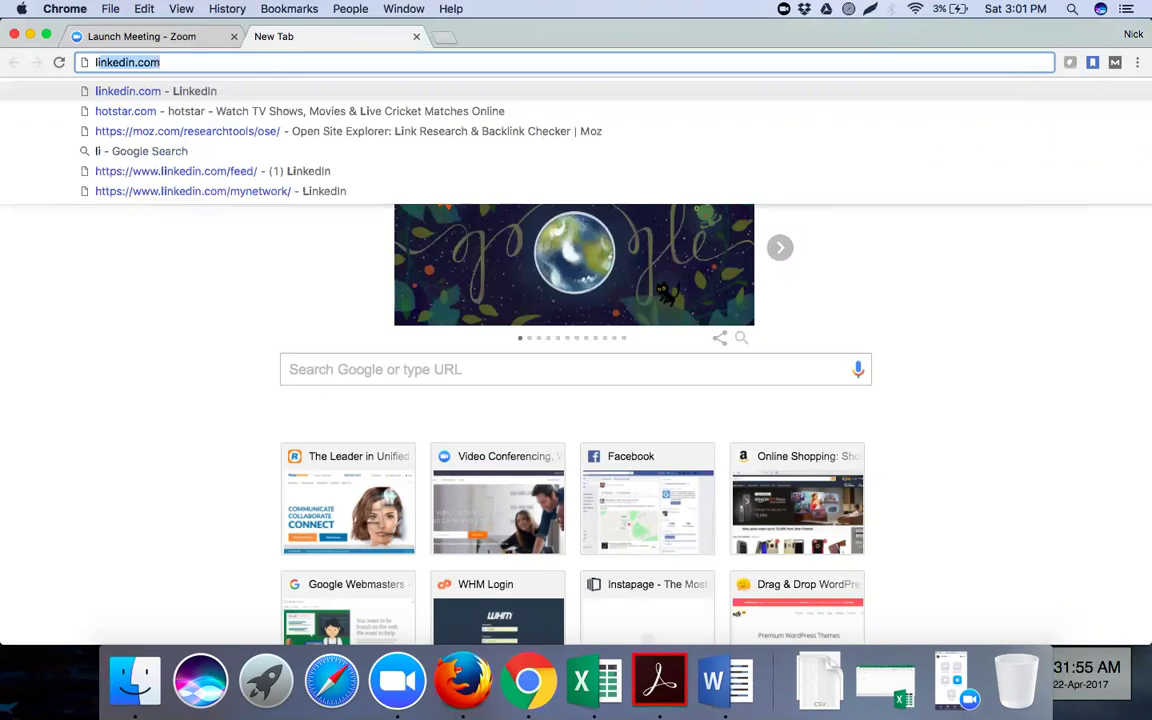
key(Return)
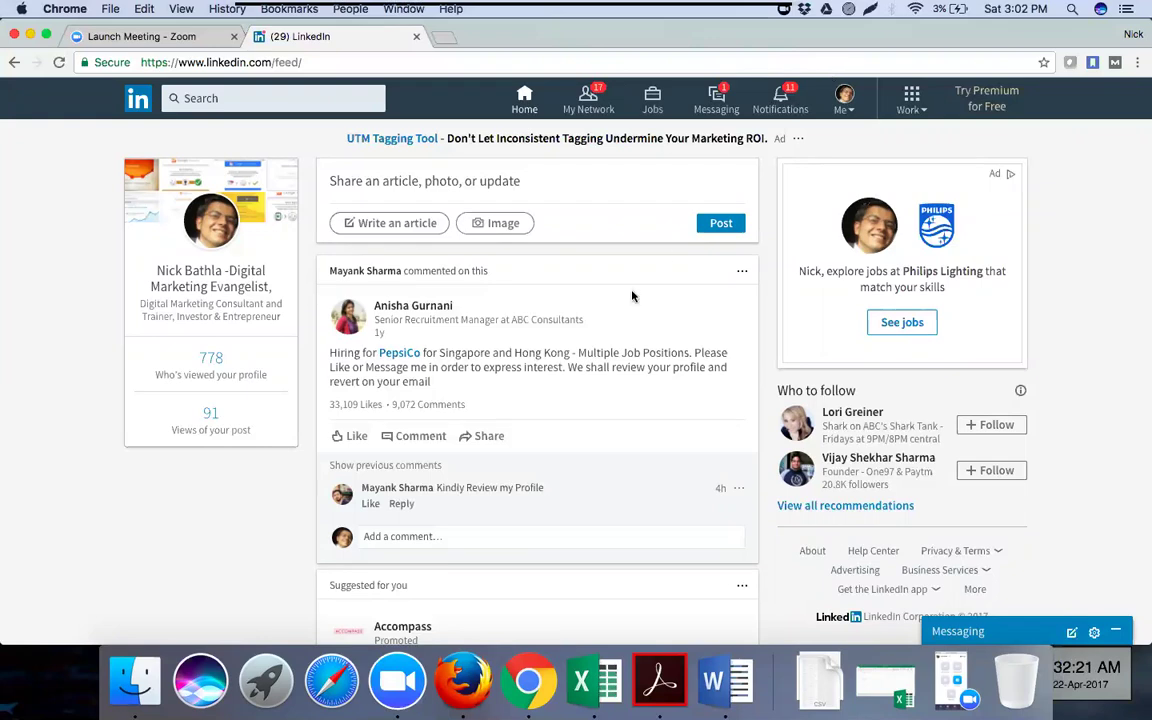
In Firefox, search the web for 'facebook' and open the 'Facebook - Log In or Sign Up' result
click(460, 682)
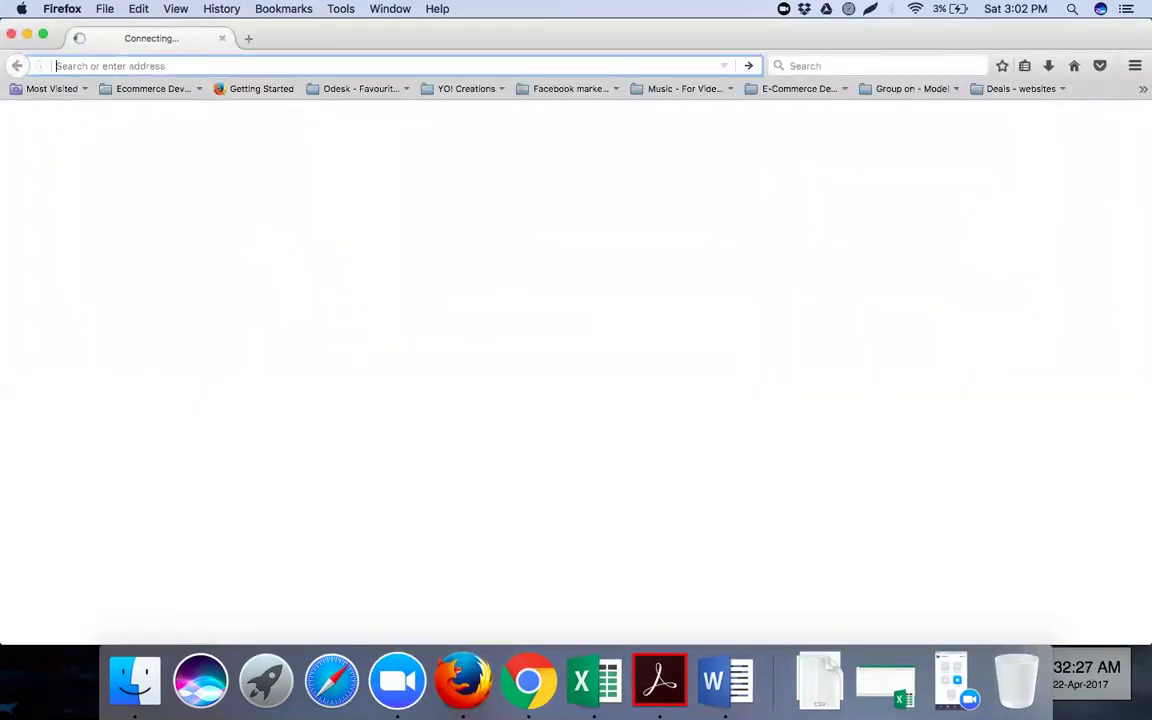
text(f)
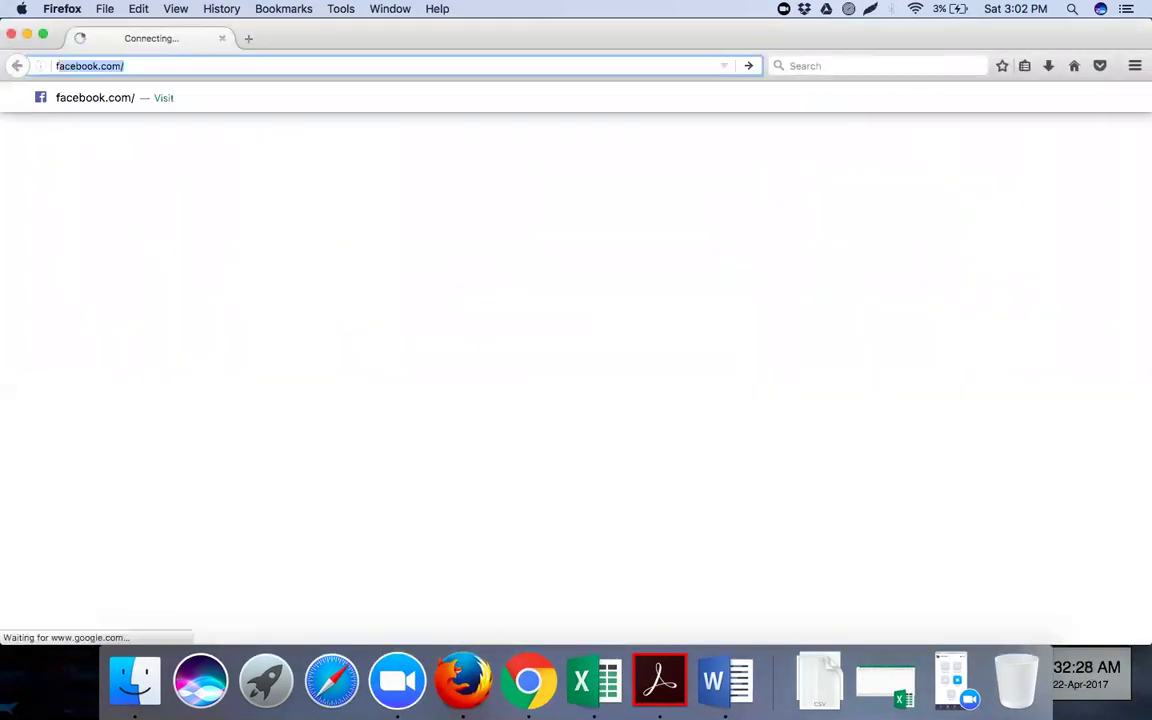
text(ace)
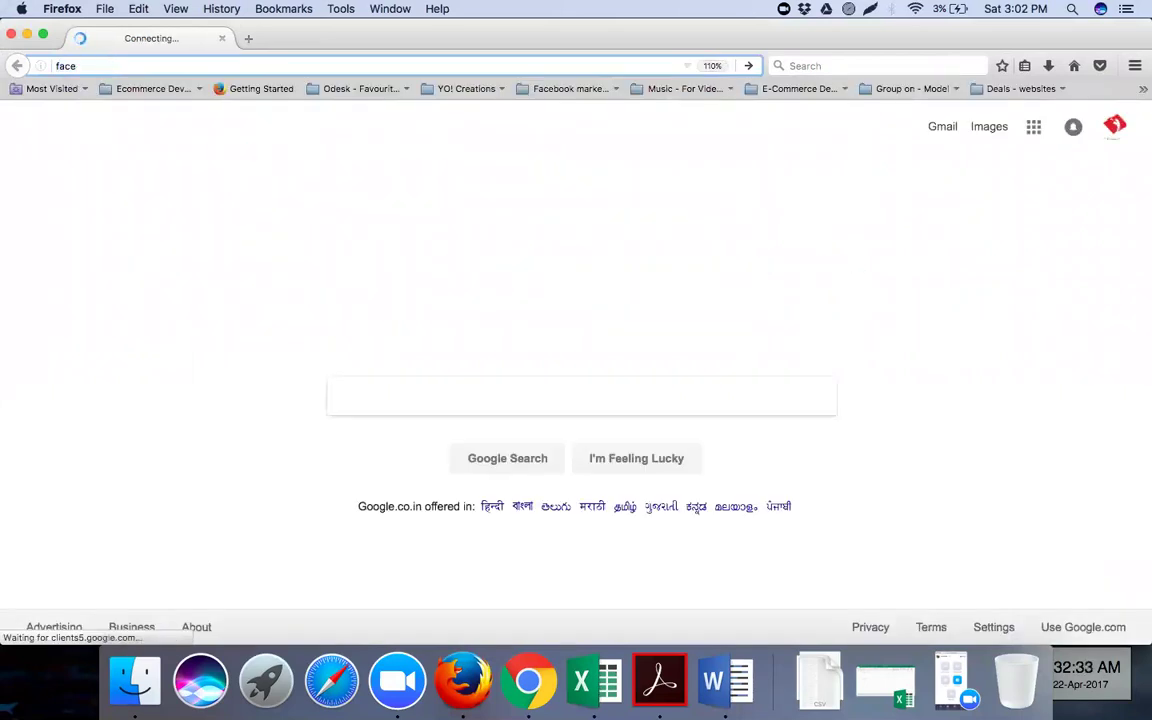
text(book)
key(Escape)
key(Delete)
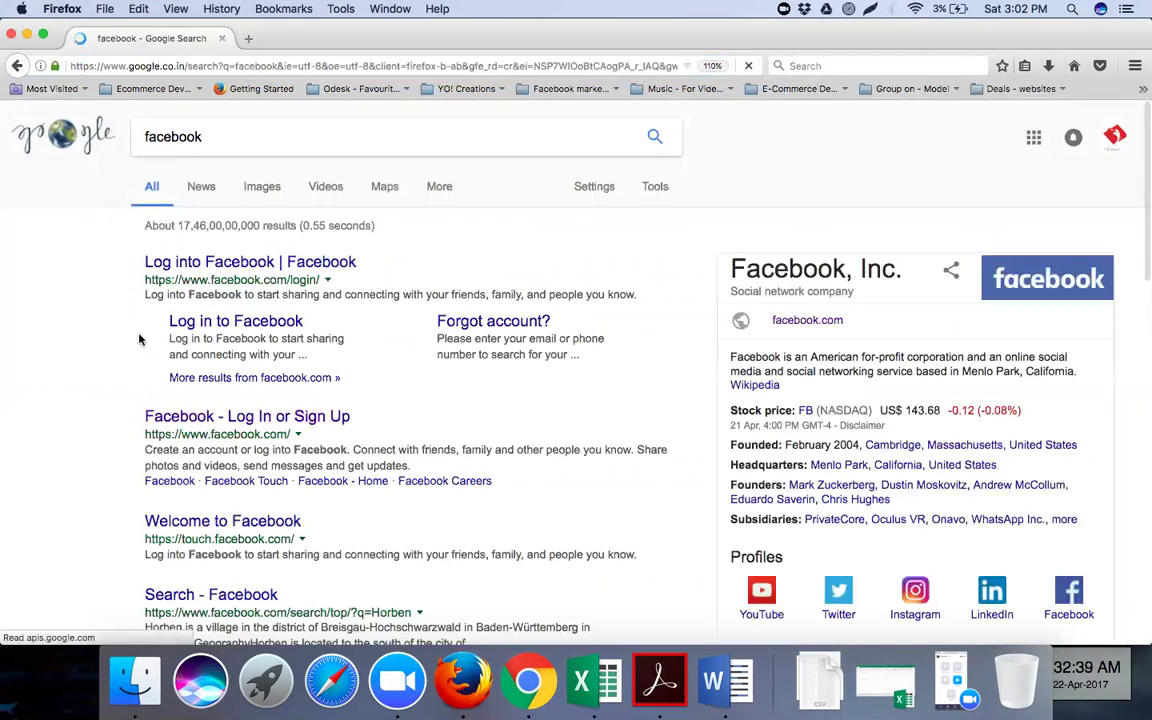
click(210, 424)
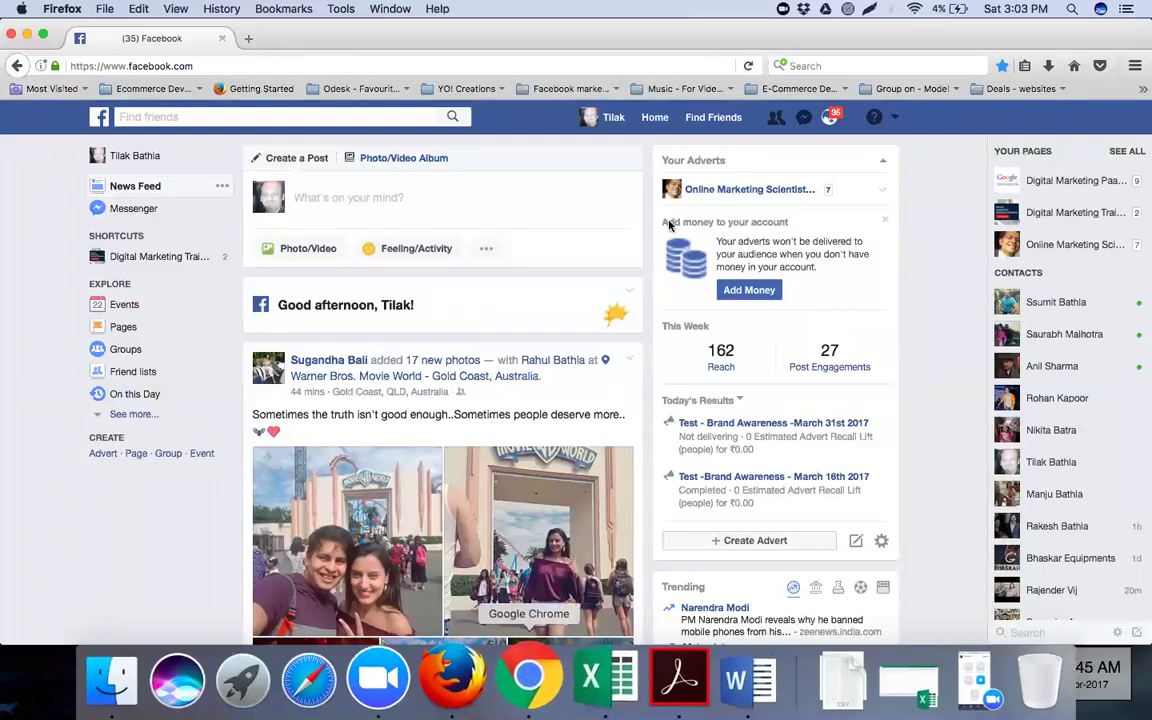
click(525, 676)
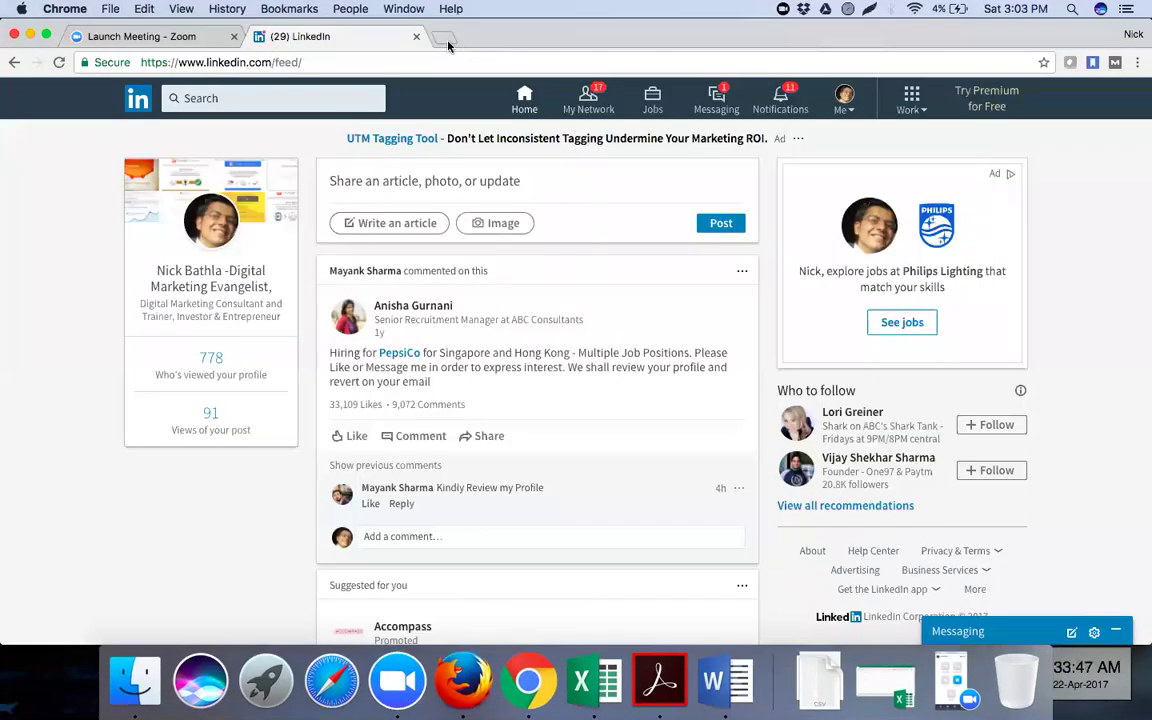
click(446, 42)
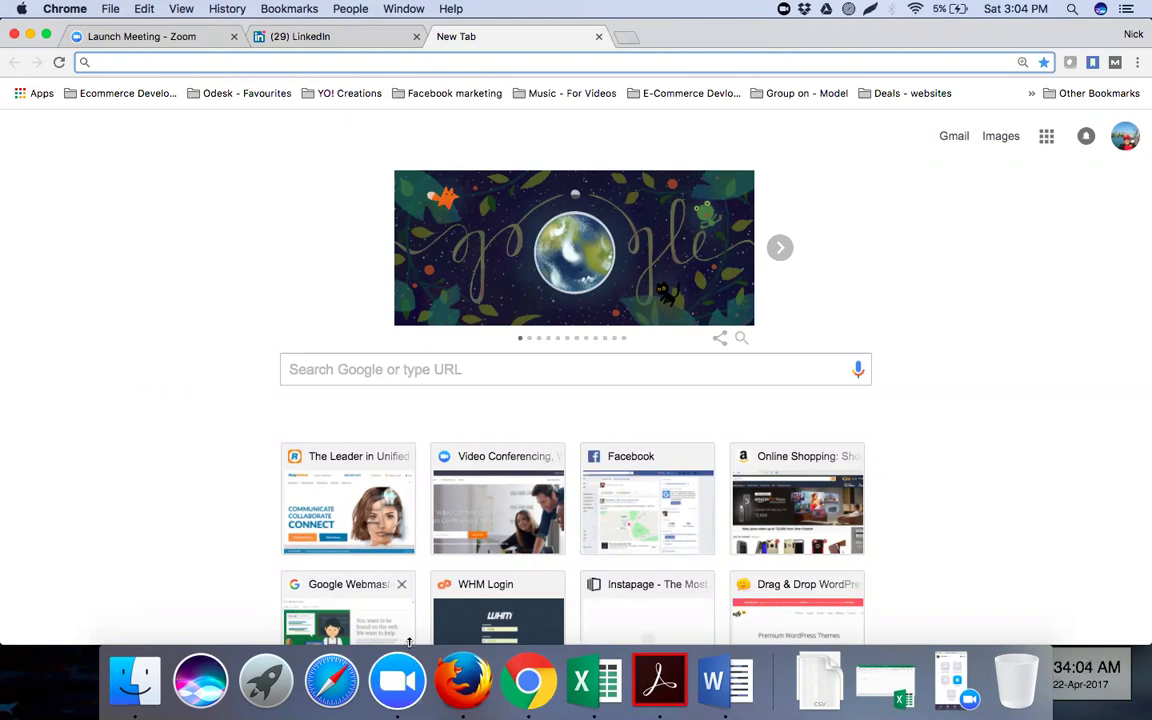
click(463, 685)
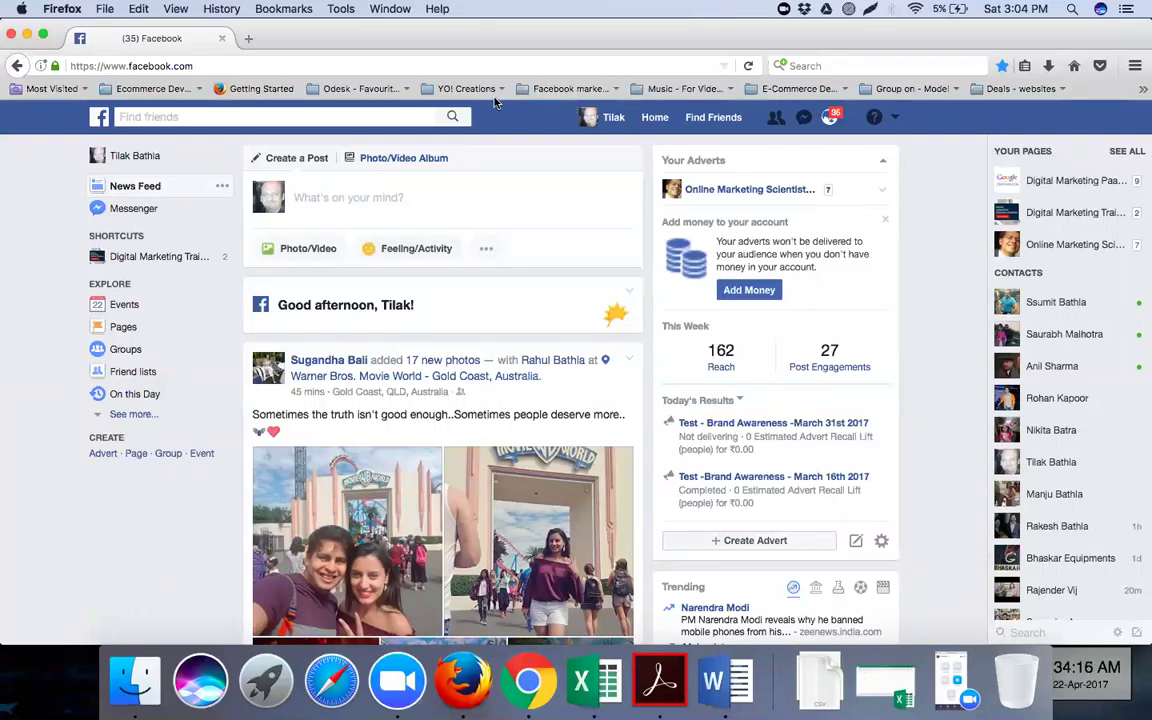
Choose Create Adverts from the Facebook top-bar account menu
click(895, 119)
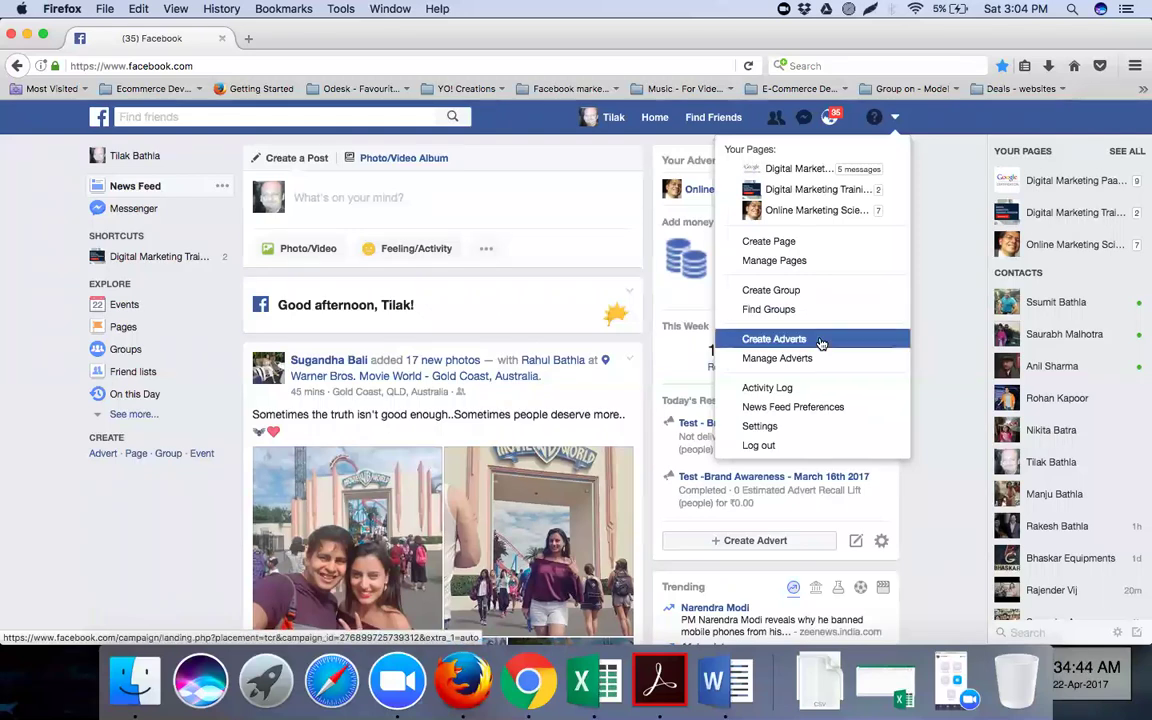
click(820, 343)
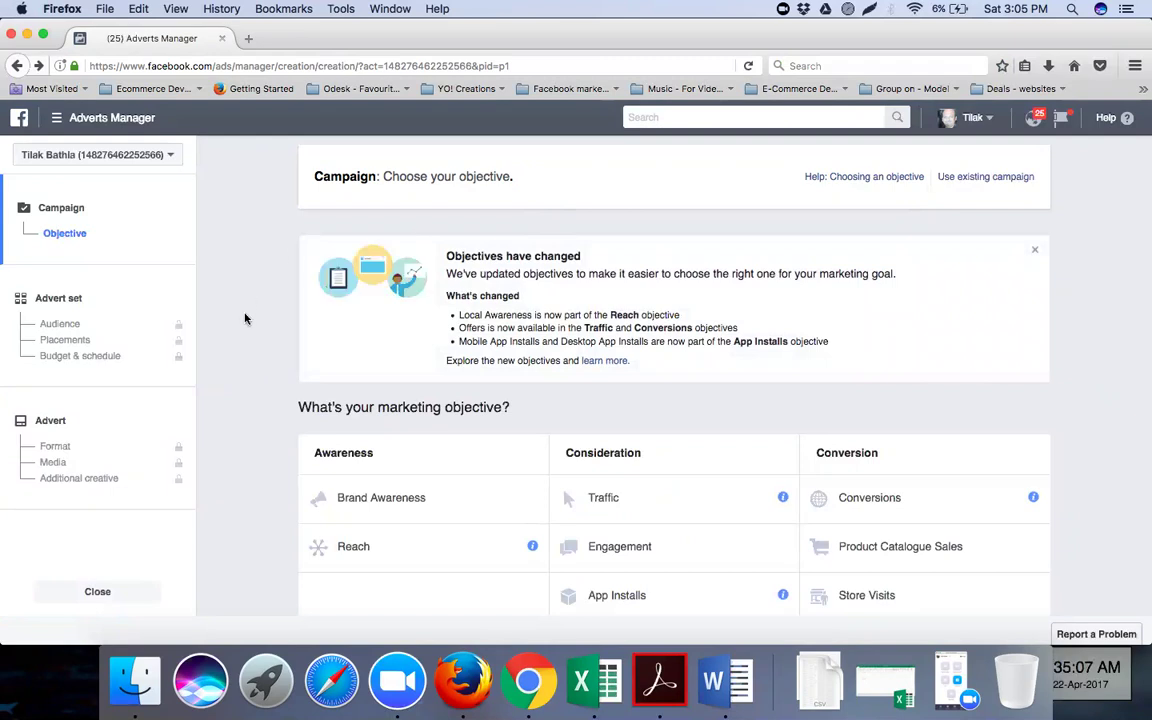
Select Brand Awareness under Awareness as the campaign objective
scroll(245, 320, down, 3)
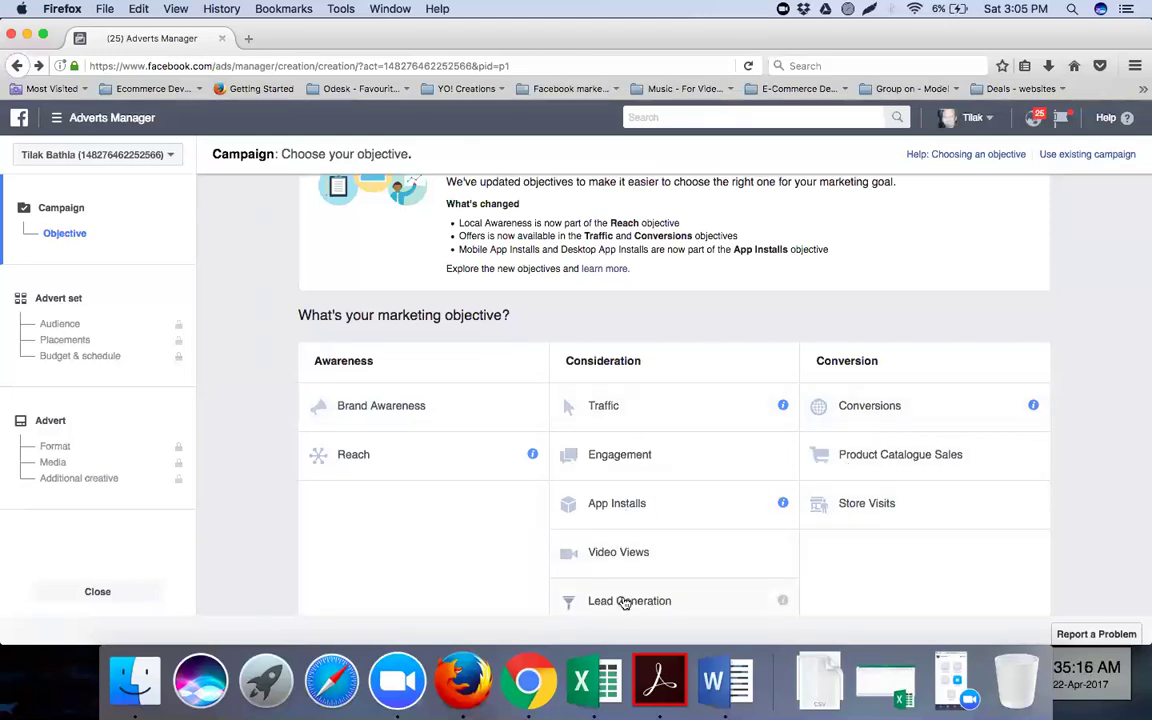
scroll(252, 499, down, 1)
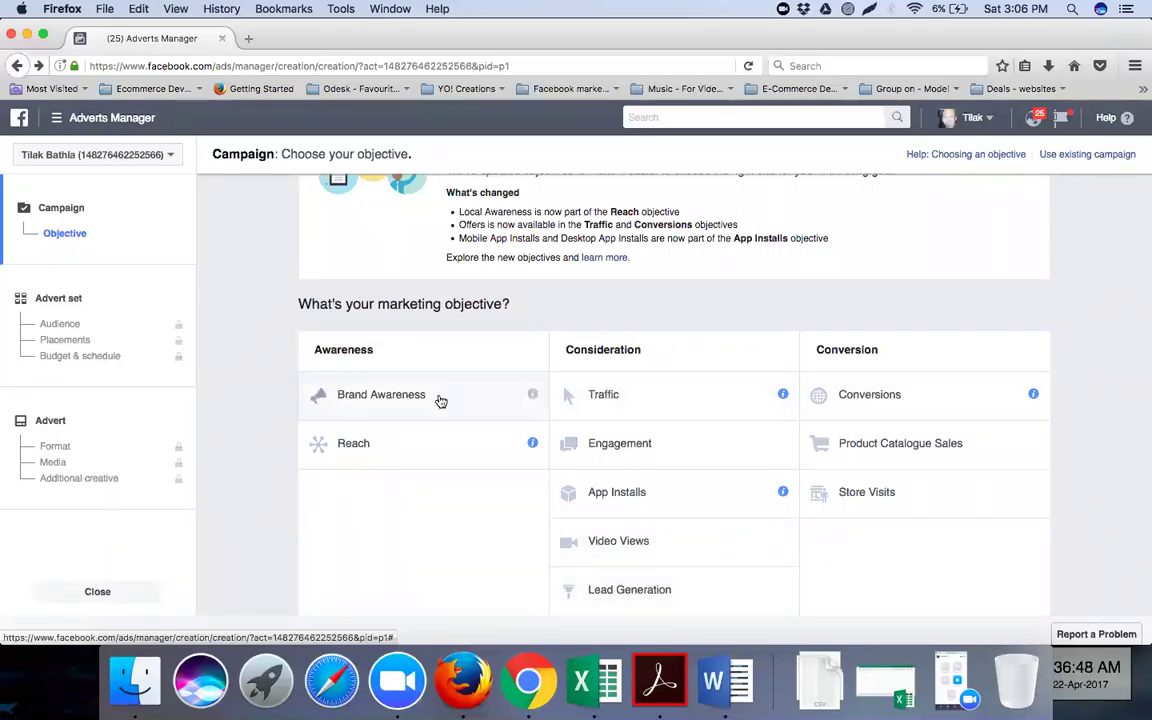
click(440, 400)
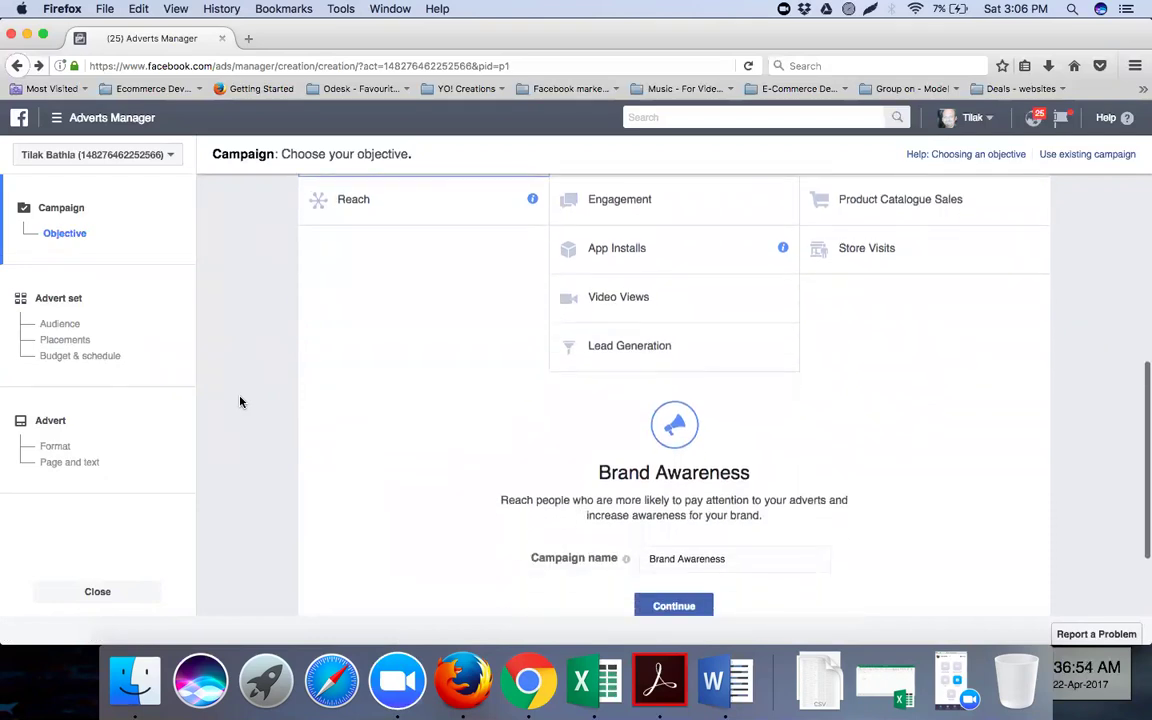
Rename the campaign 'Brand Awareness - ' plus the owner's name and continue to the advert set
scroll(240, 402, down, 2)
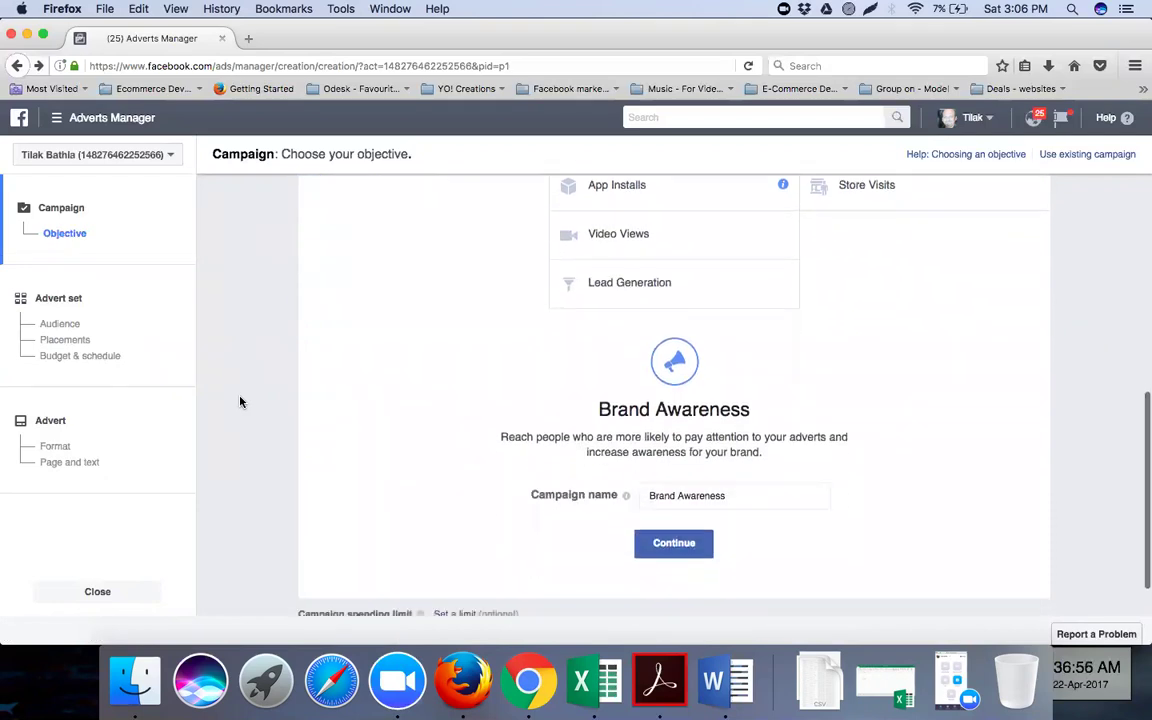
scroll(240, 402, down, 1)
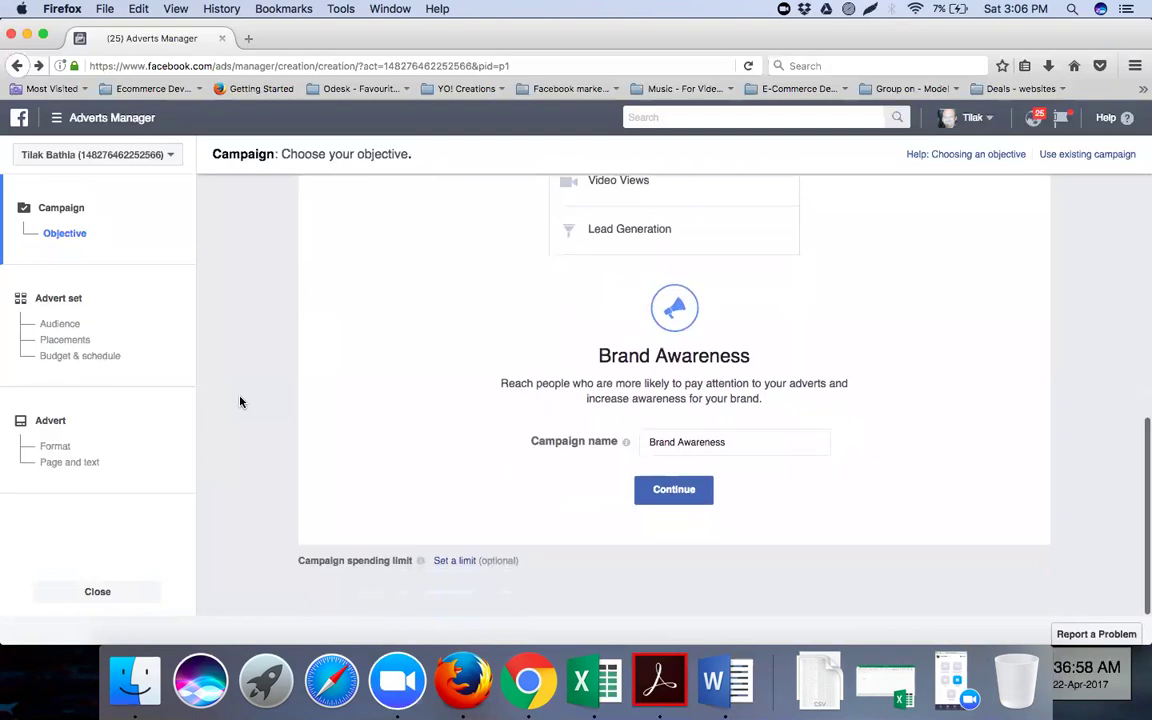
scroll(240, 402, up, 7)
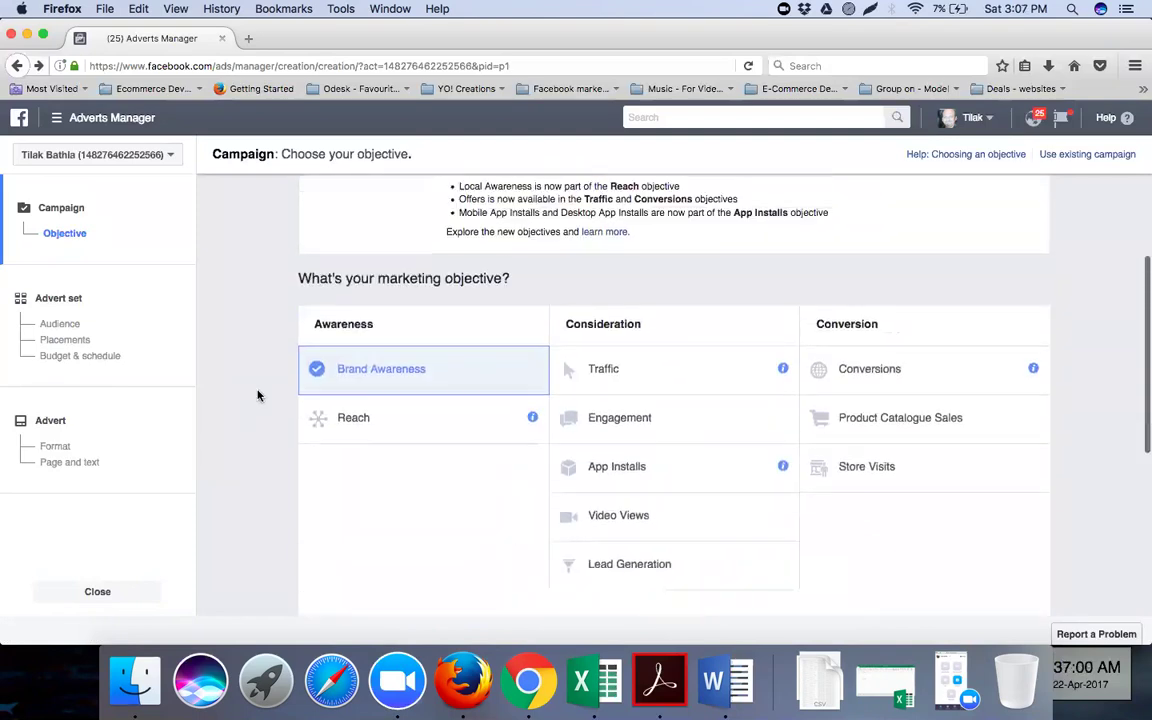
scroll(771, 491, down, 2)
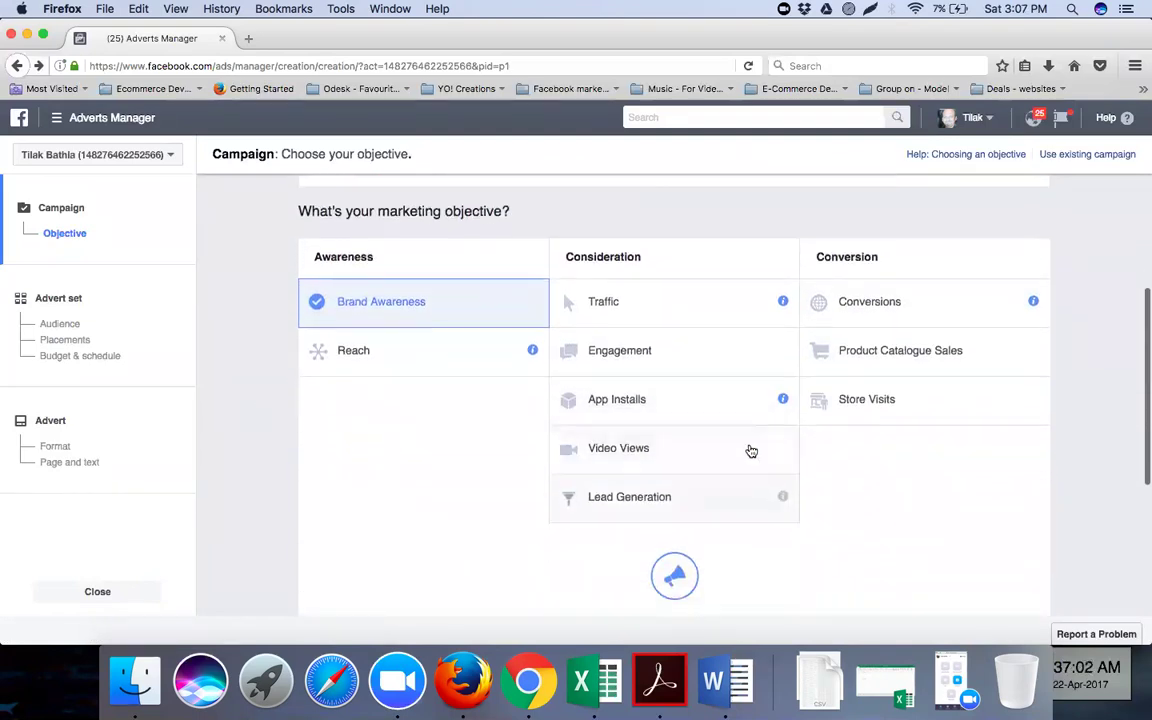
scroll(710, 427, down, 3)
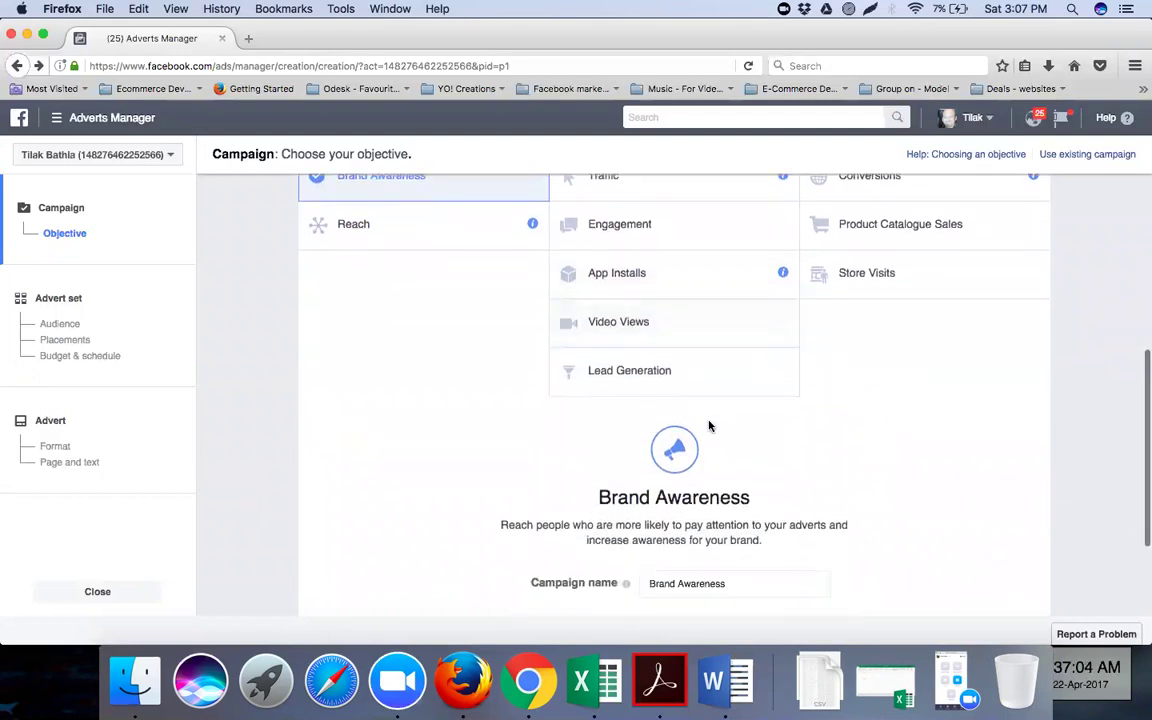
scroll(600, 462, down, 2)
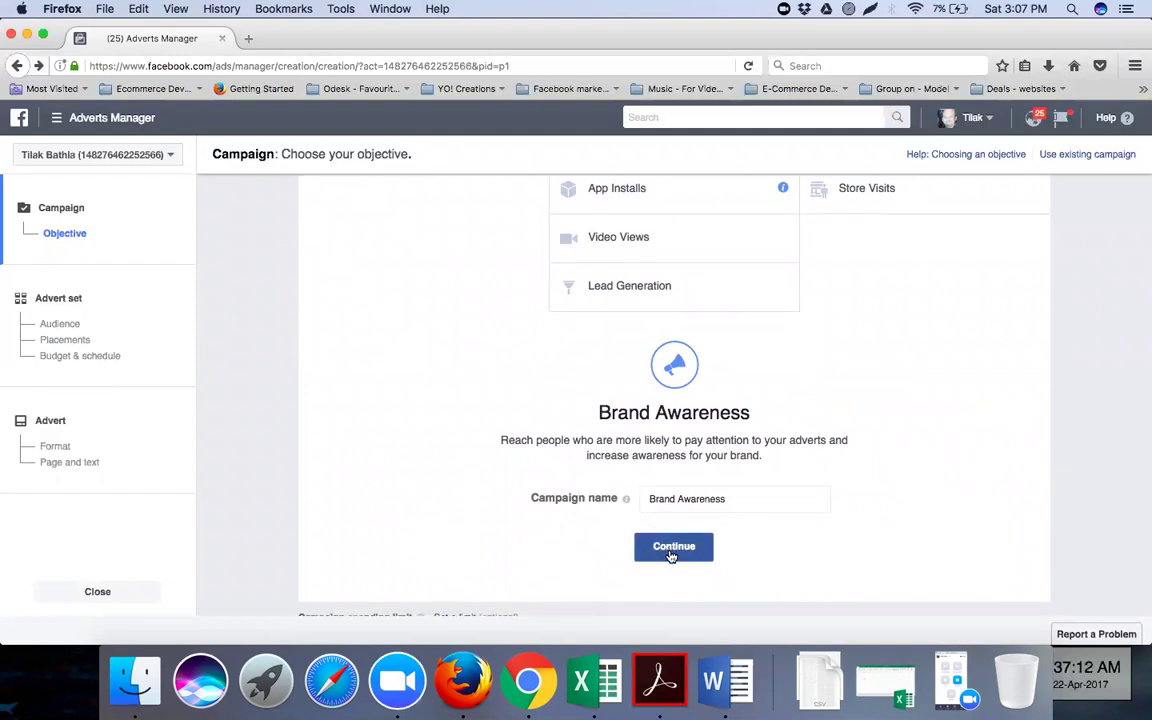
click(734, 497)
text(- Nick)
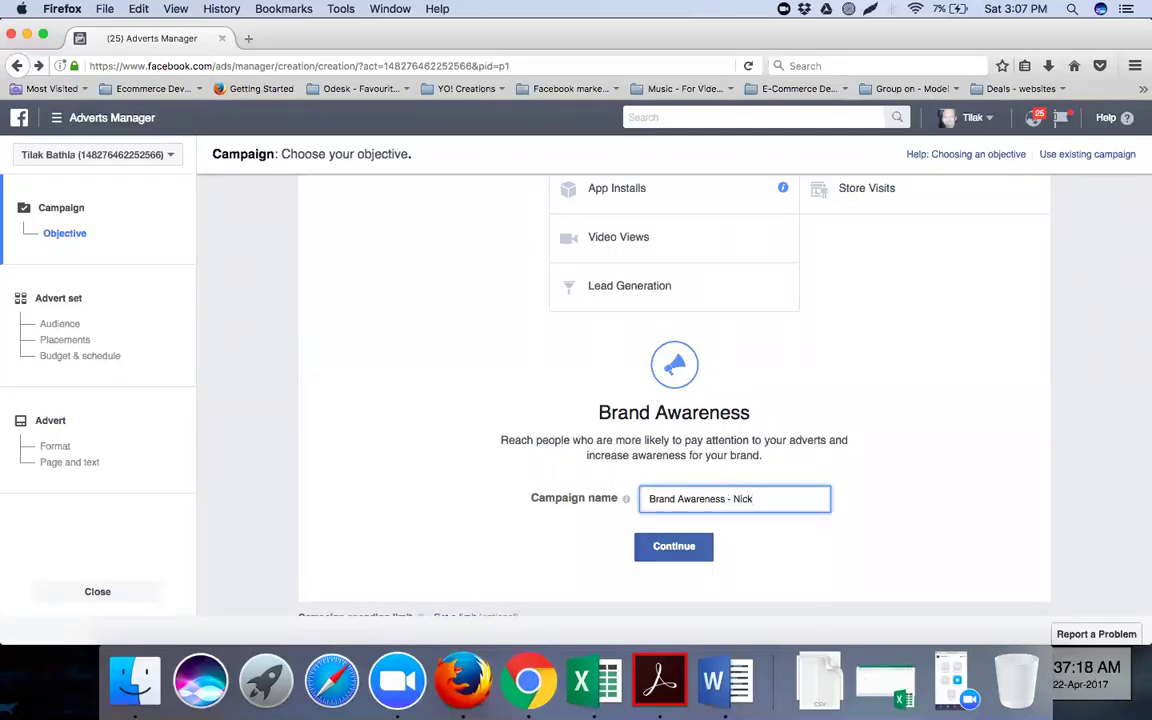
click(848, 566)
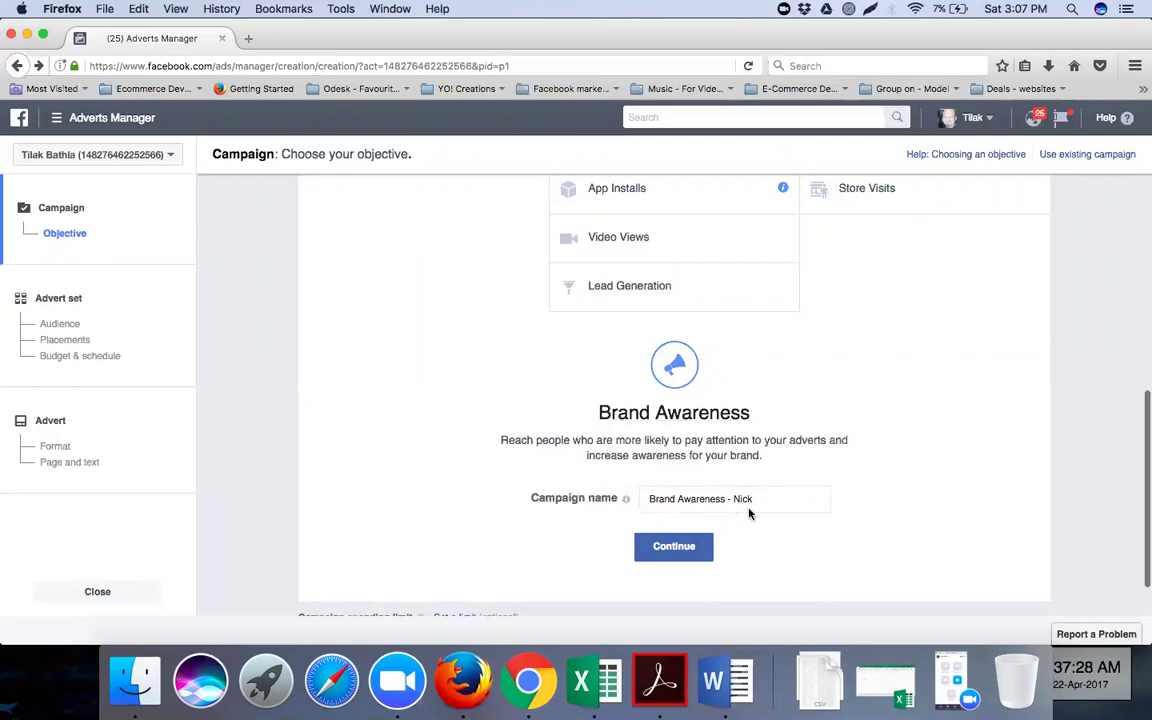
click(674, 547)
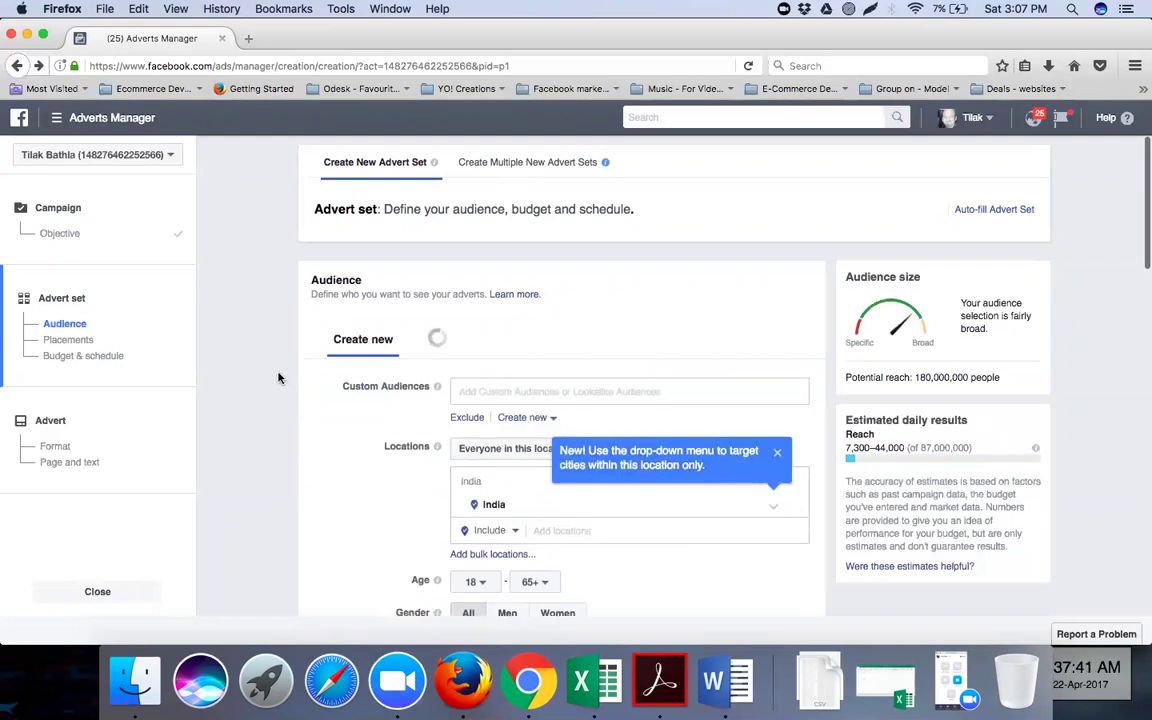
Dismiss the 'New!' tip about targeting cities within locations
scroll(279, 378, down, 1)
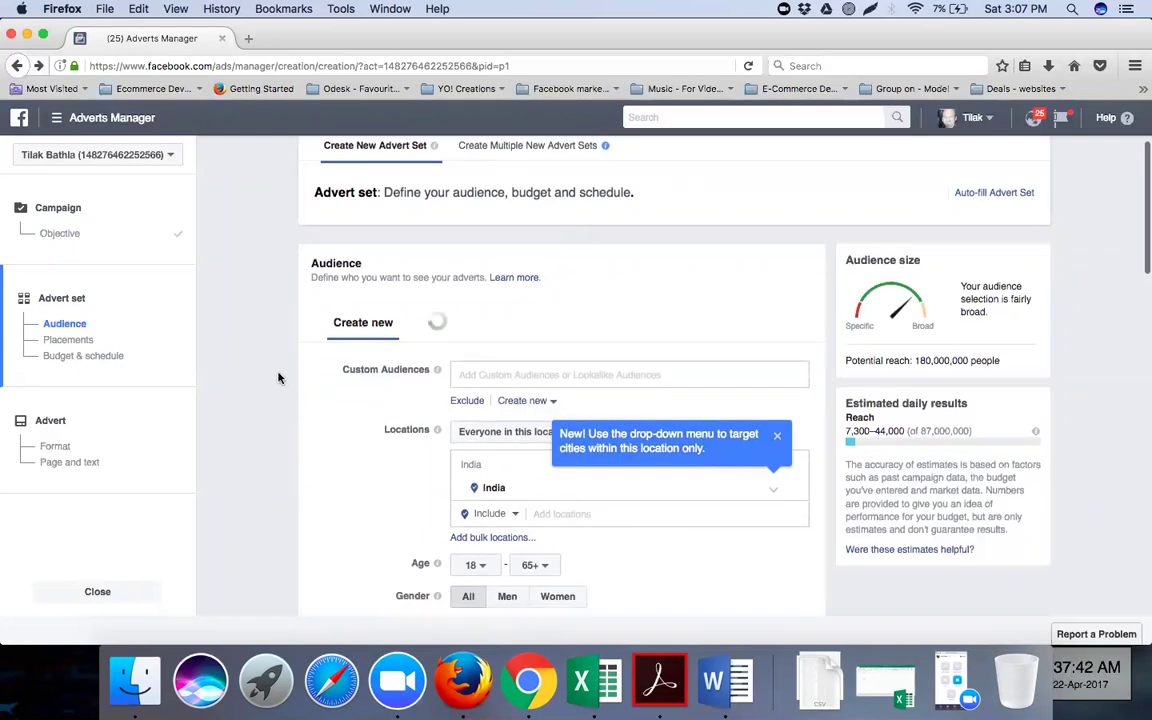
scroll(279, 378, down, 2)
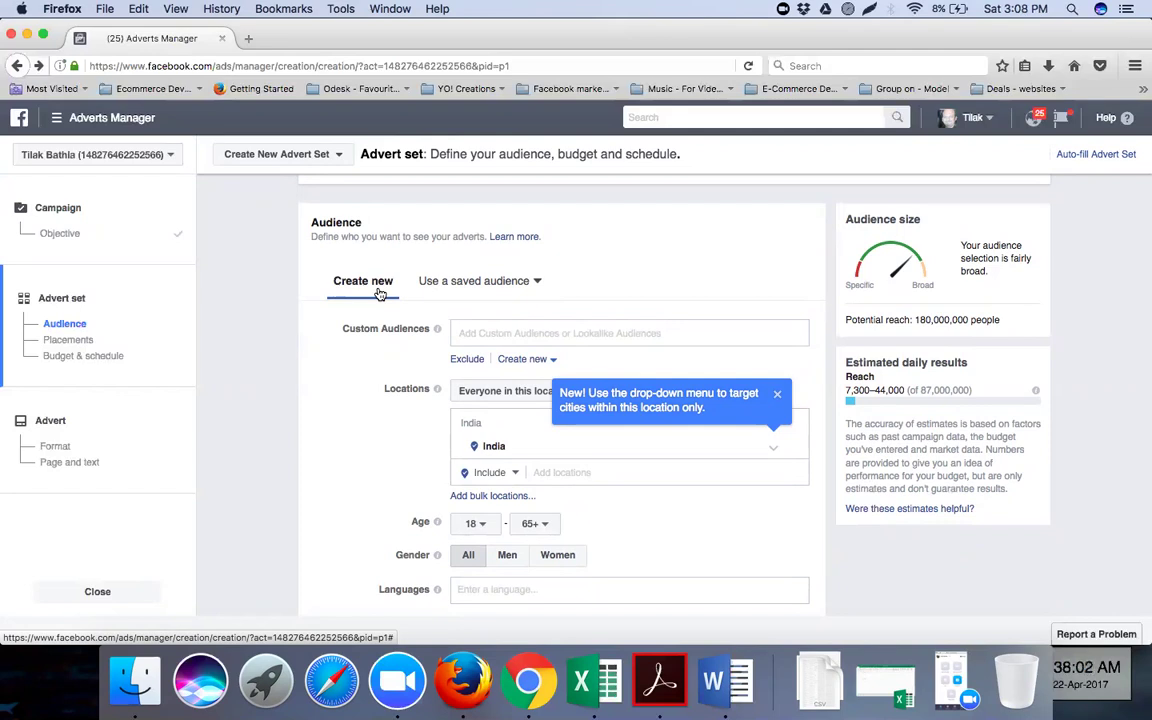
click(780, 396)
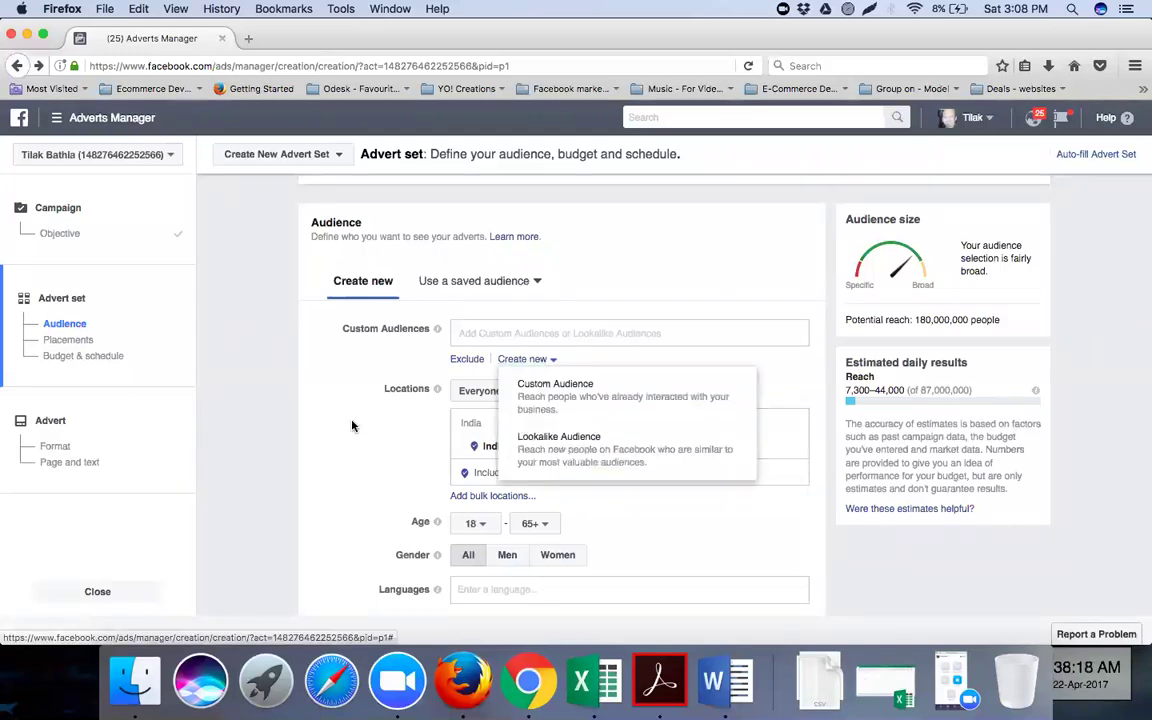
Close the new audience types list and select the Add locations box under India
click(318, 380)
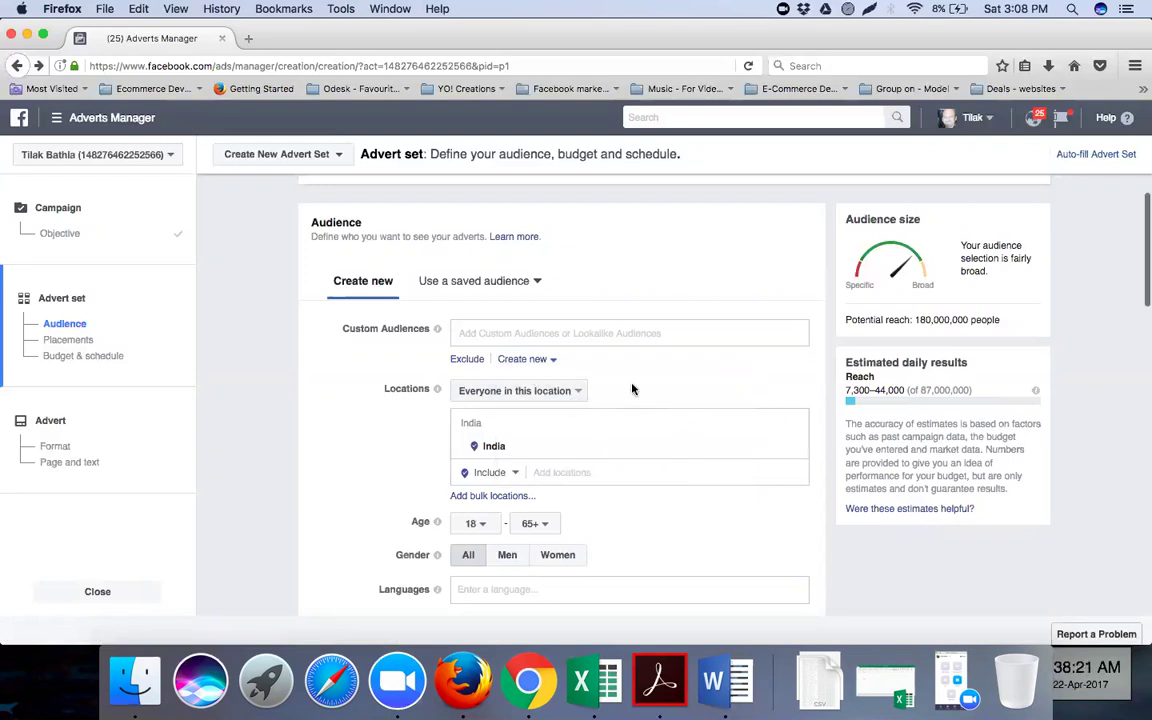
scroll(632, 389, down, 3)
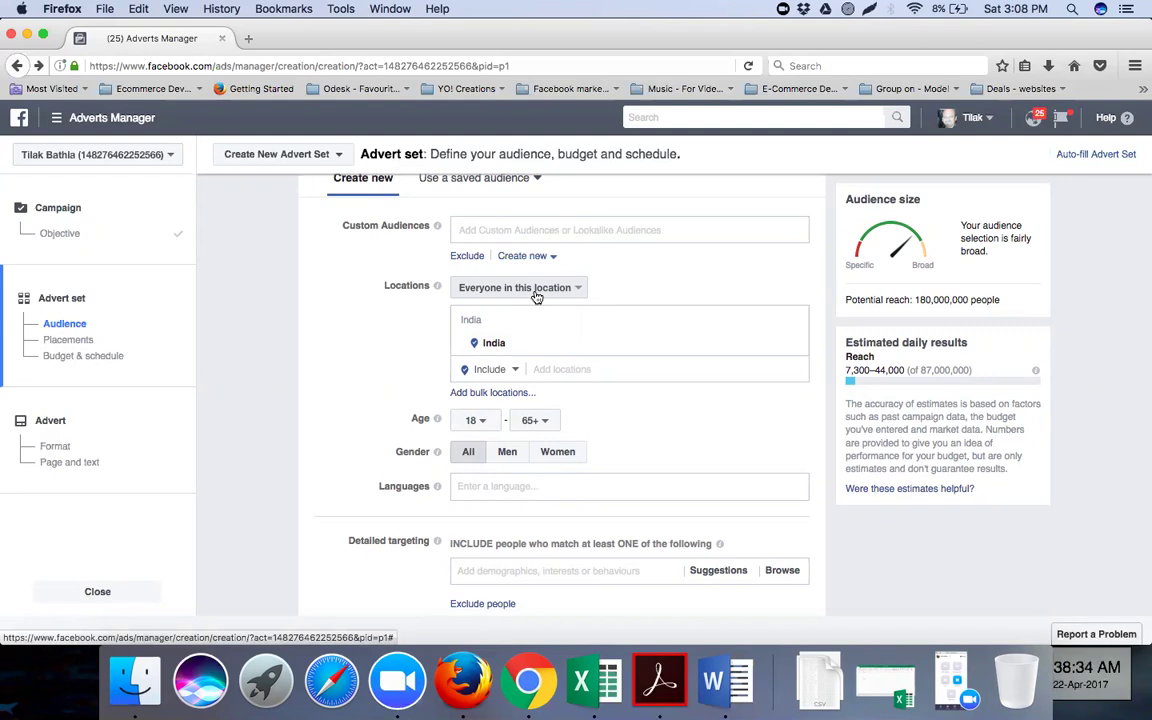
click(550, 373)
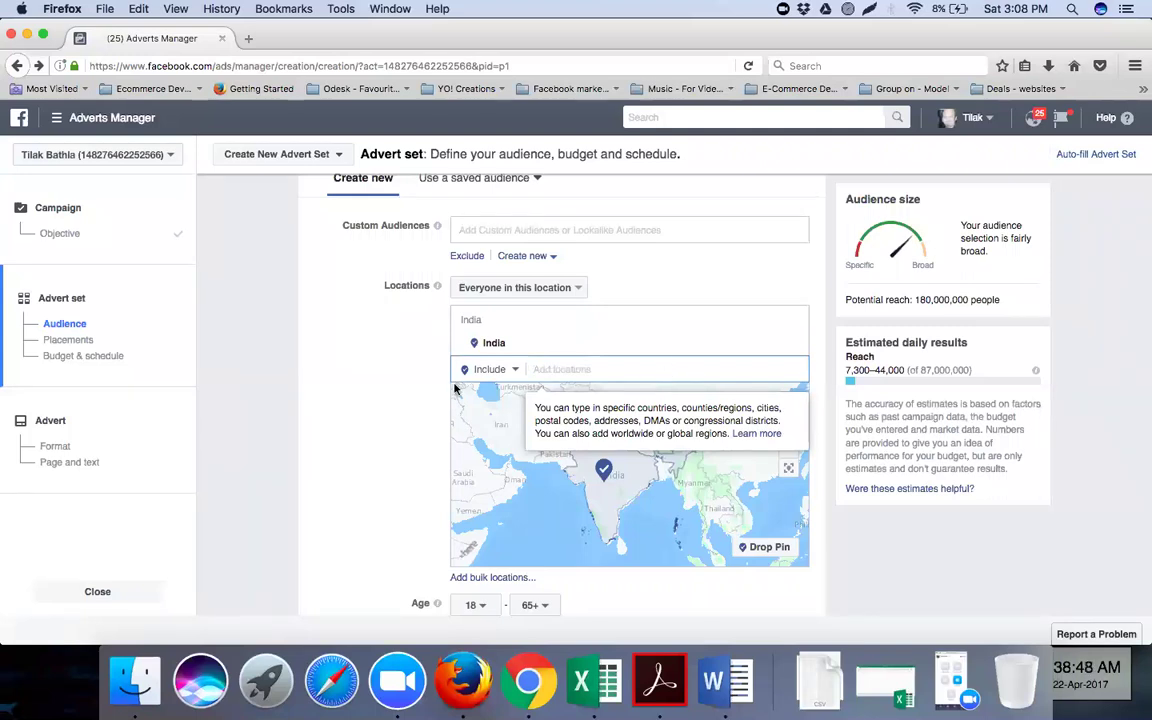
Zoom the location map from all of India in to central Hyderabad
click(406, 389)
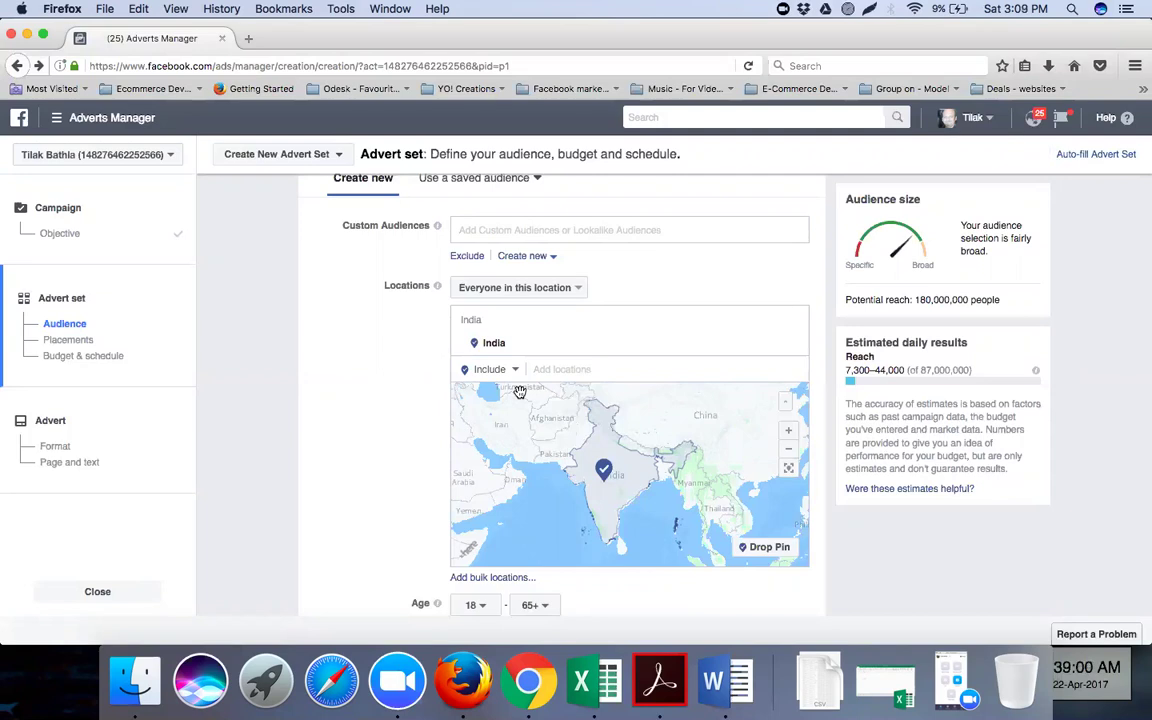
click(791, 437)
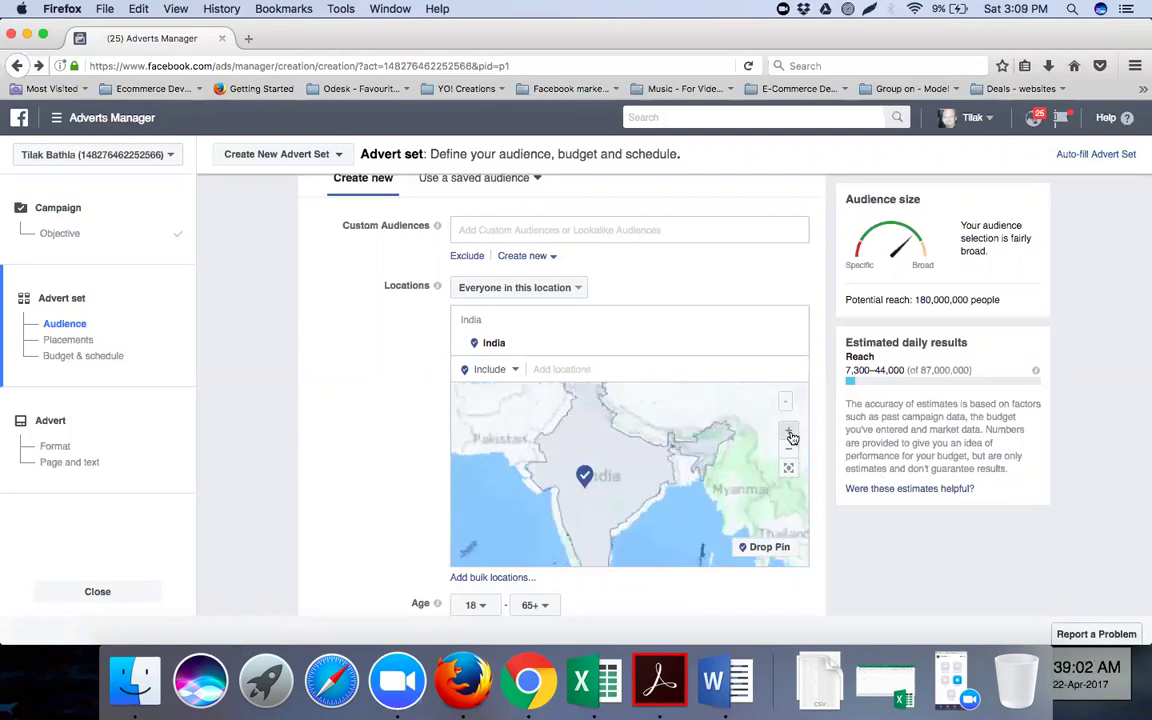
scroll(560, 485, up, 5)
drag(572, 480, 717, 331)
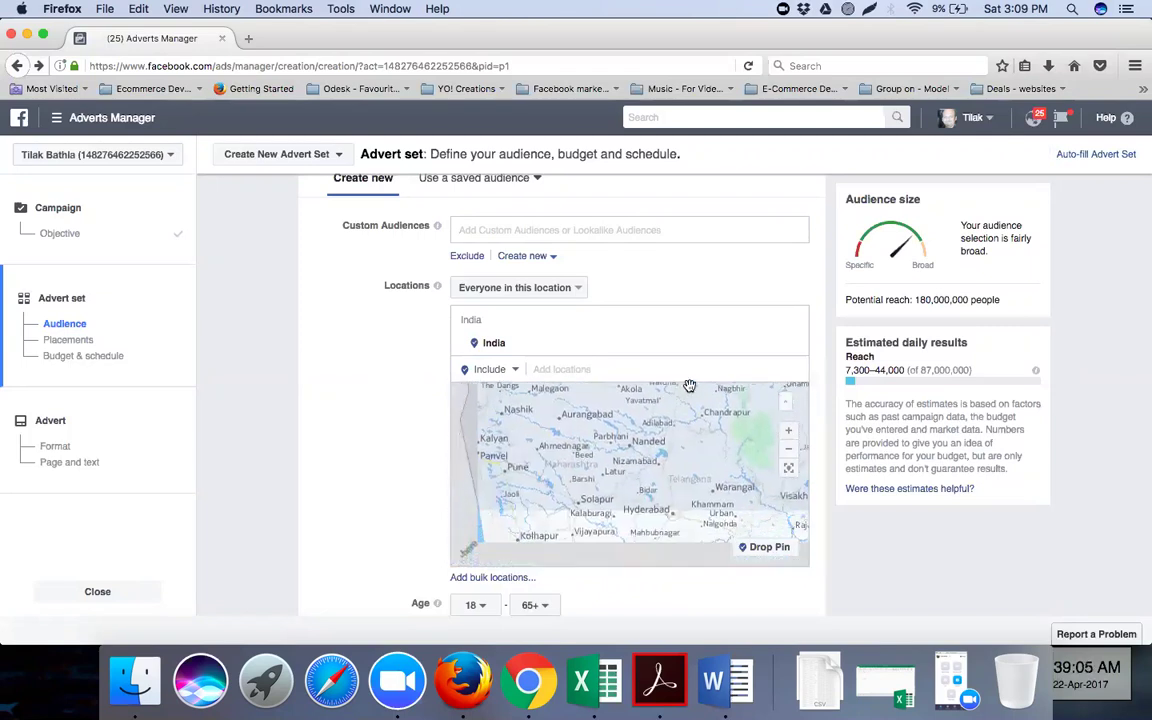
drag(662, 454, 607, 398)
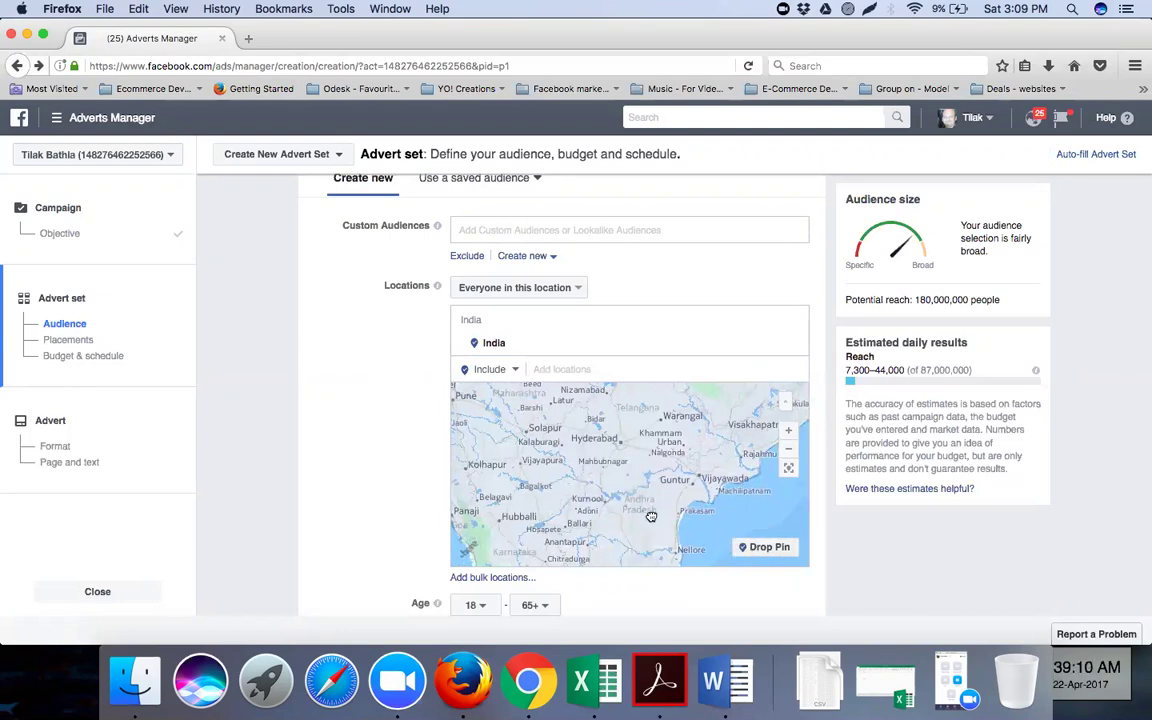
drag(645, 509, 624, 526)
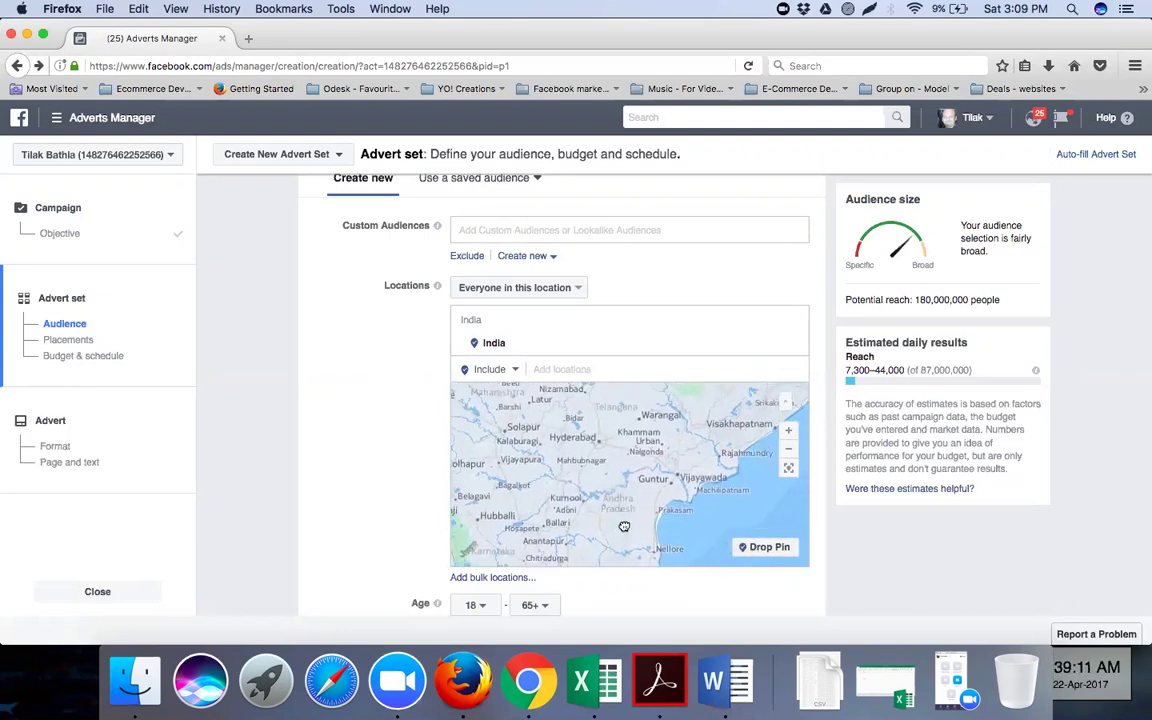
scroll(610, 518, up, 2)
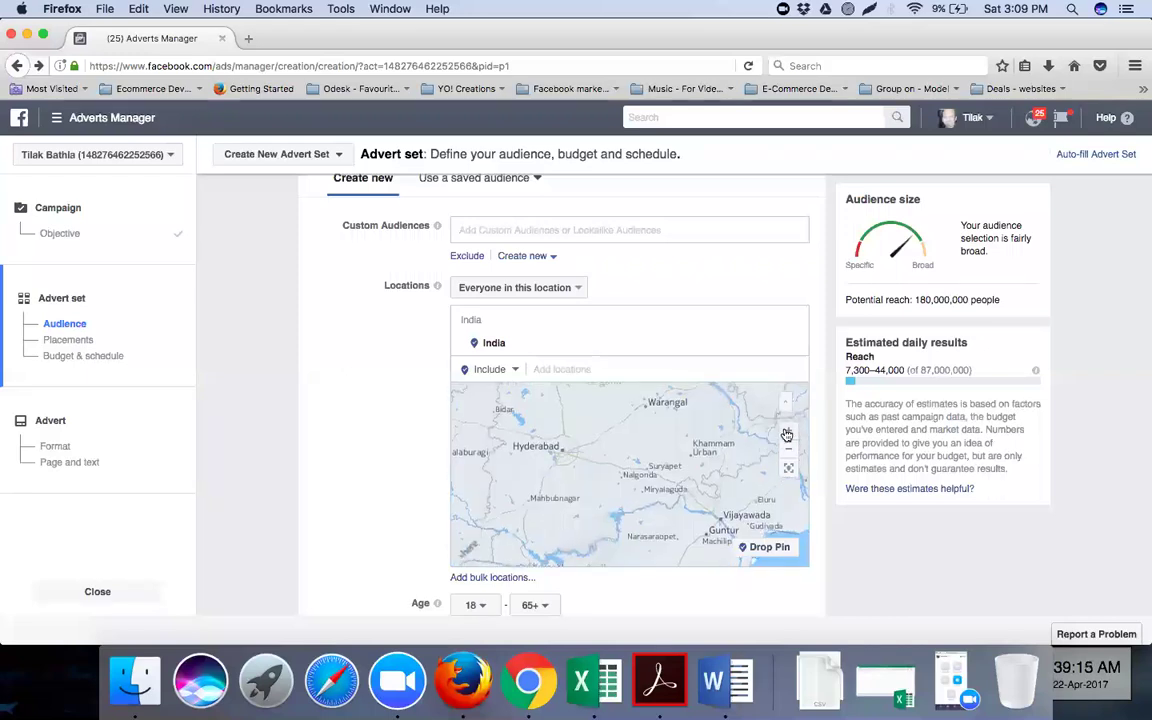
click(787, 435)
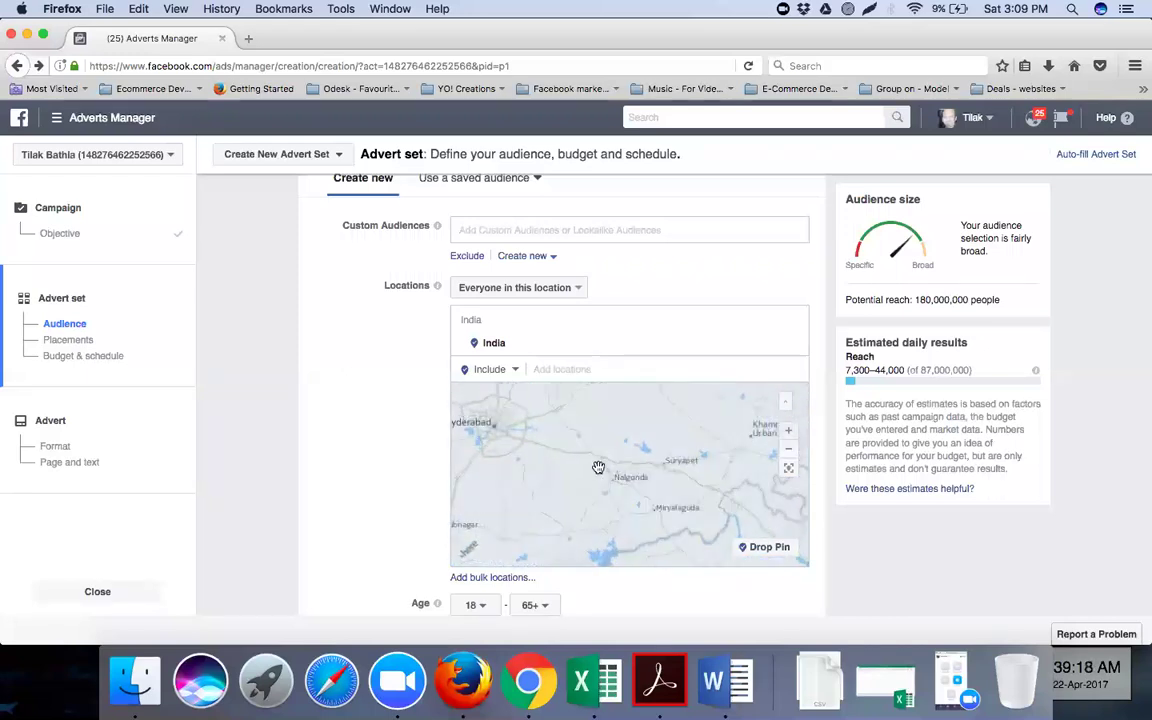
click(788, 431)
drag(625, 463, 702, 485)
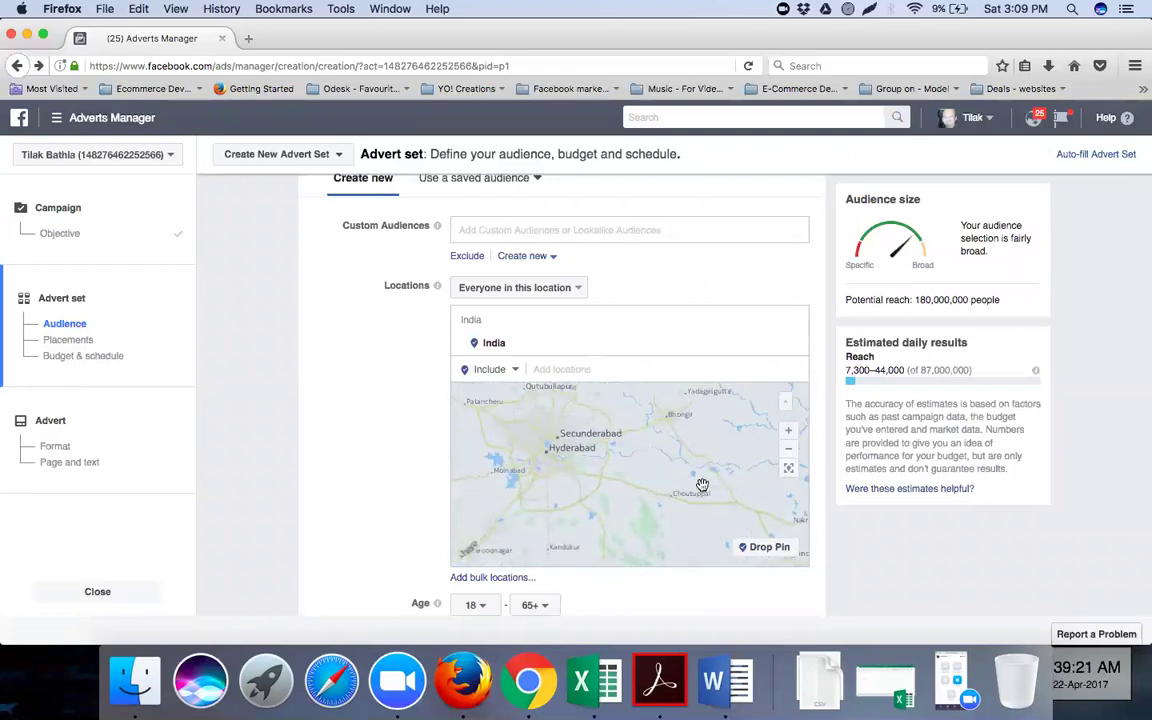
click(788, 432)
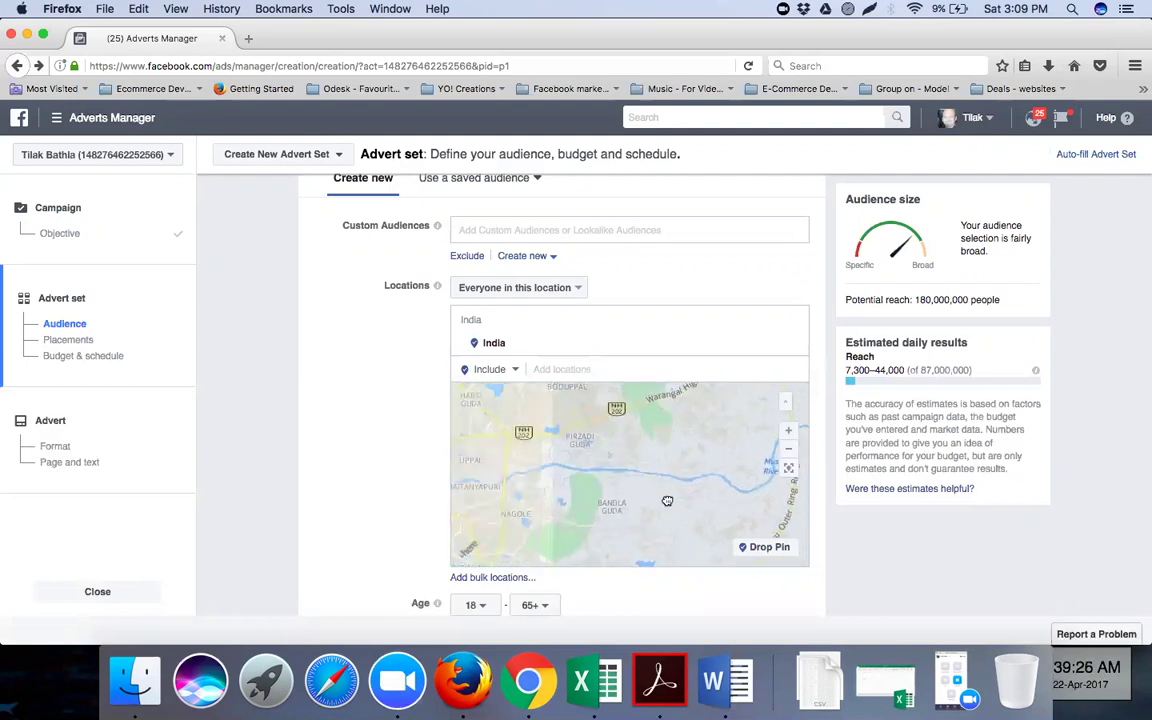
drag(470, 482, 705, 501)
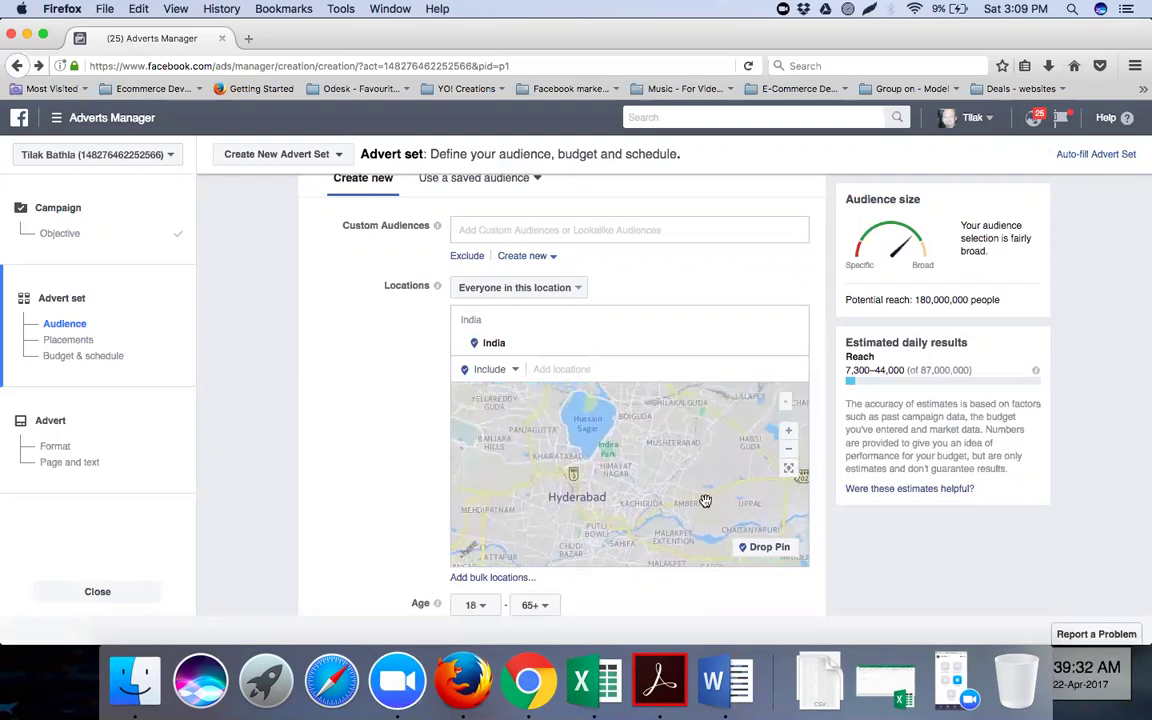
click(793, 436)
drag(605, 443, 674, 491)
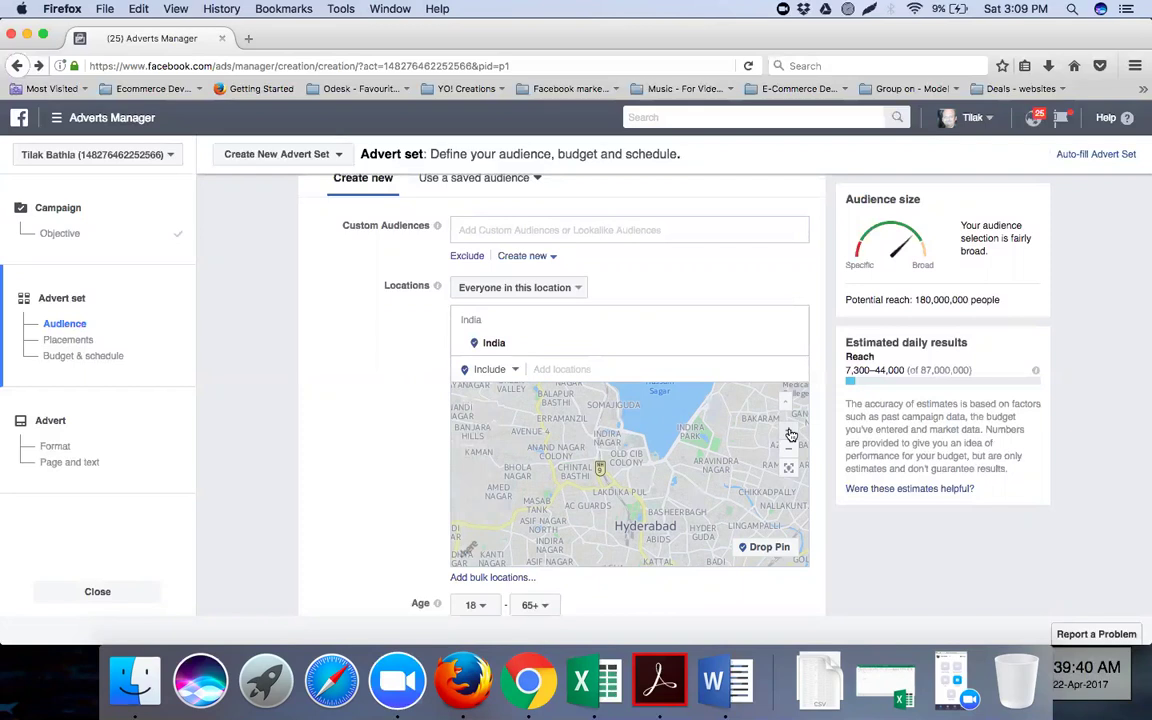
drag(748, 464, 788, 480)
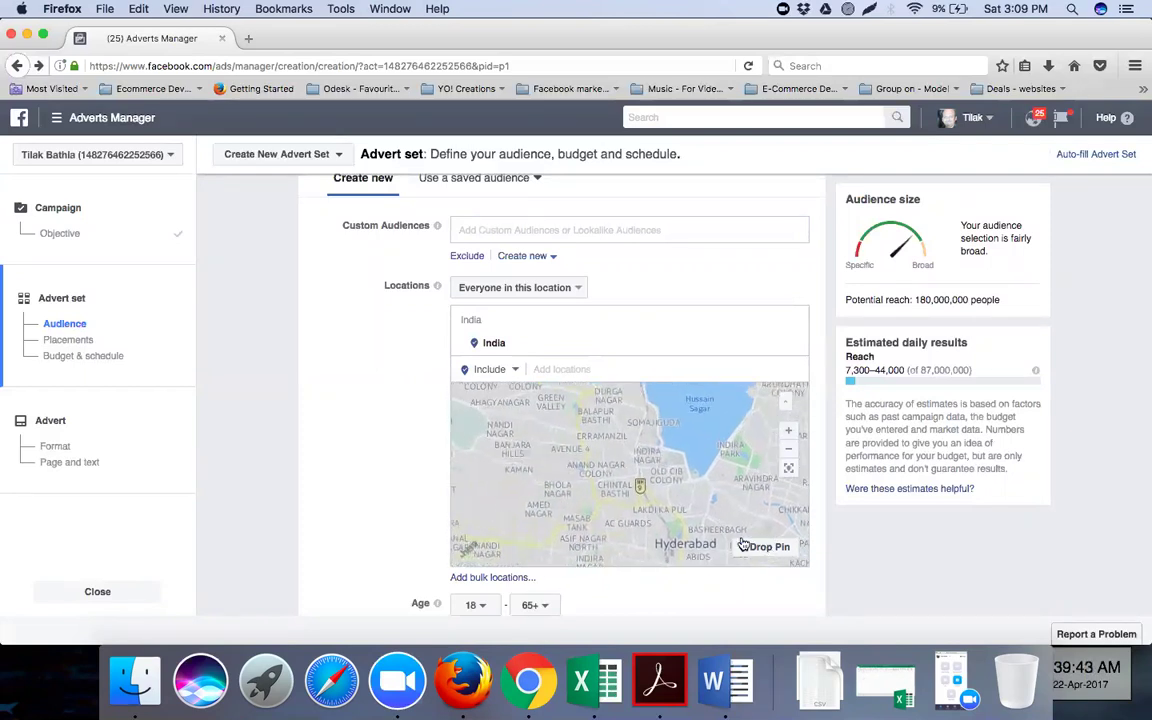
Drop a location pin on the map near Banjara Hills, Hyderabad
click(760, 547)
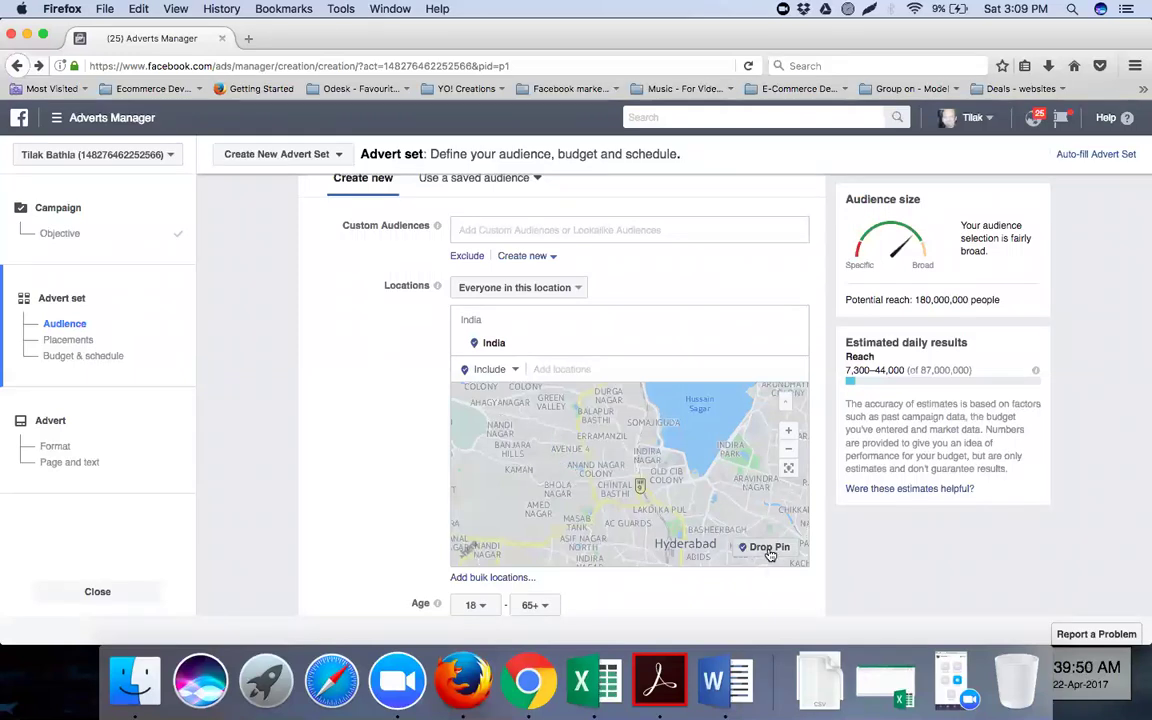
click(770, 555)
click(508, 440)
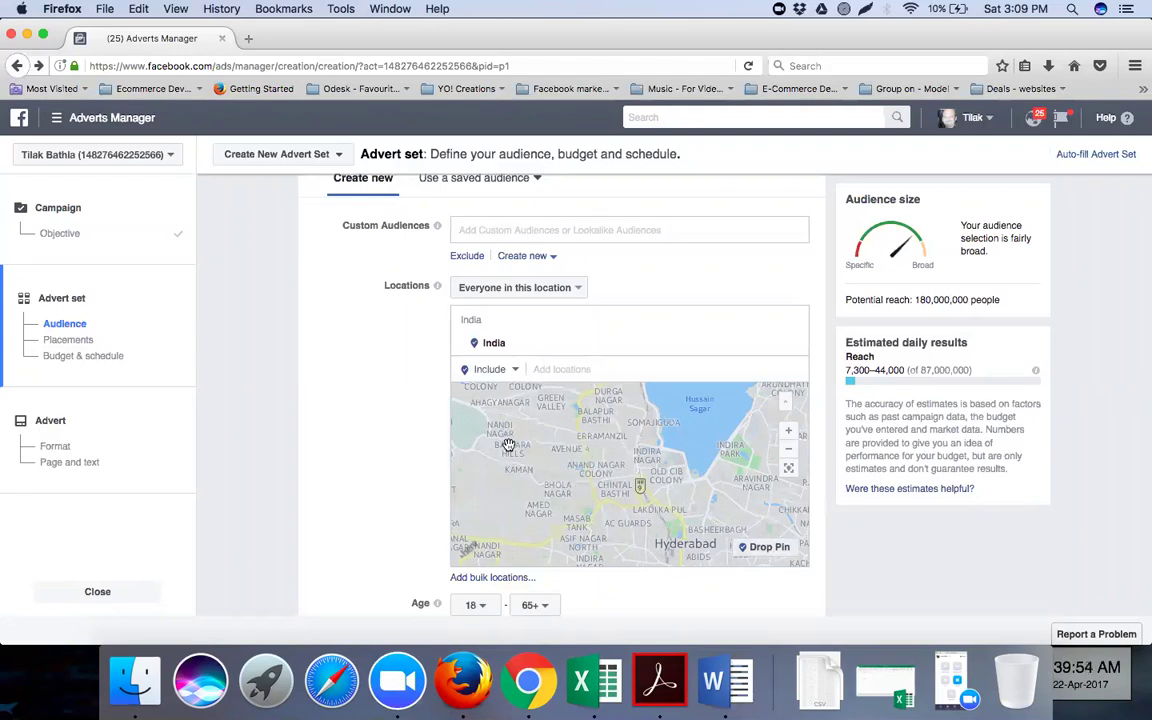
Target the pinned location (17.4154, 78.4335) with a 5 km radius instead of +16 km
click(508, 444)
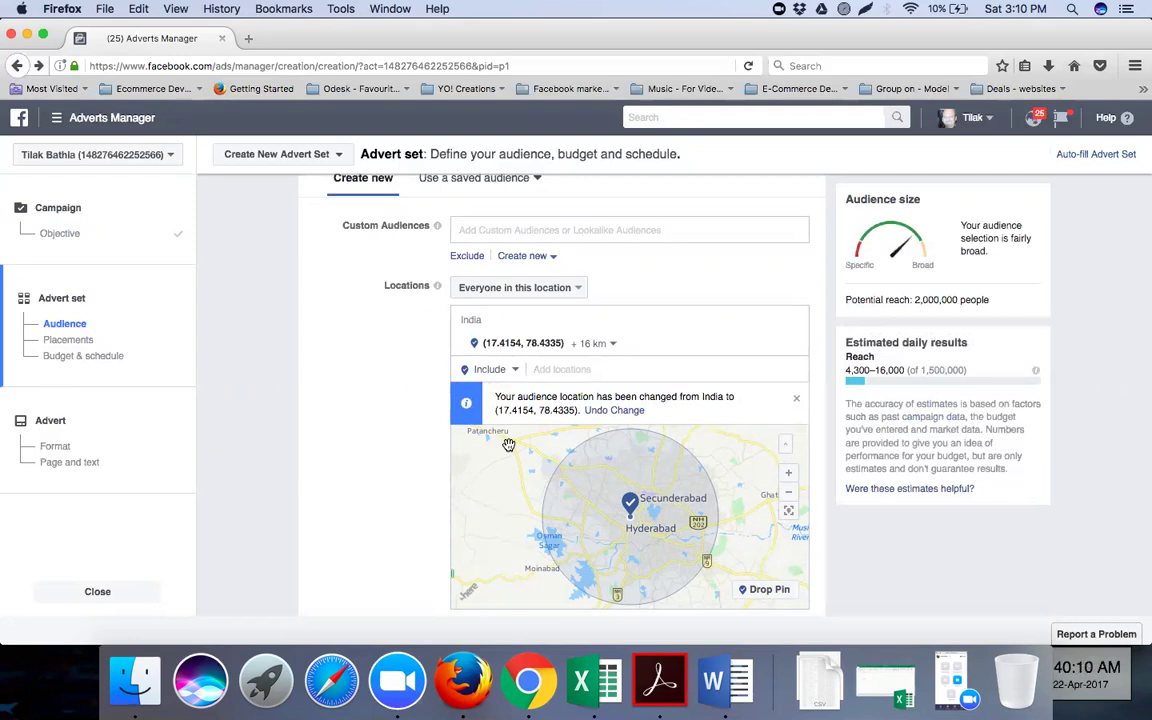
click(632, 503)
click(614, 345)
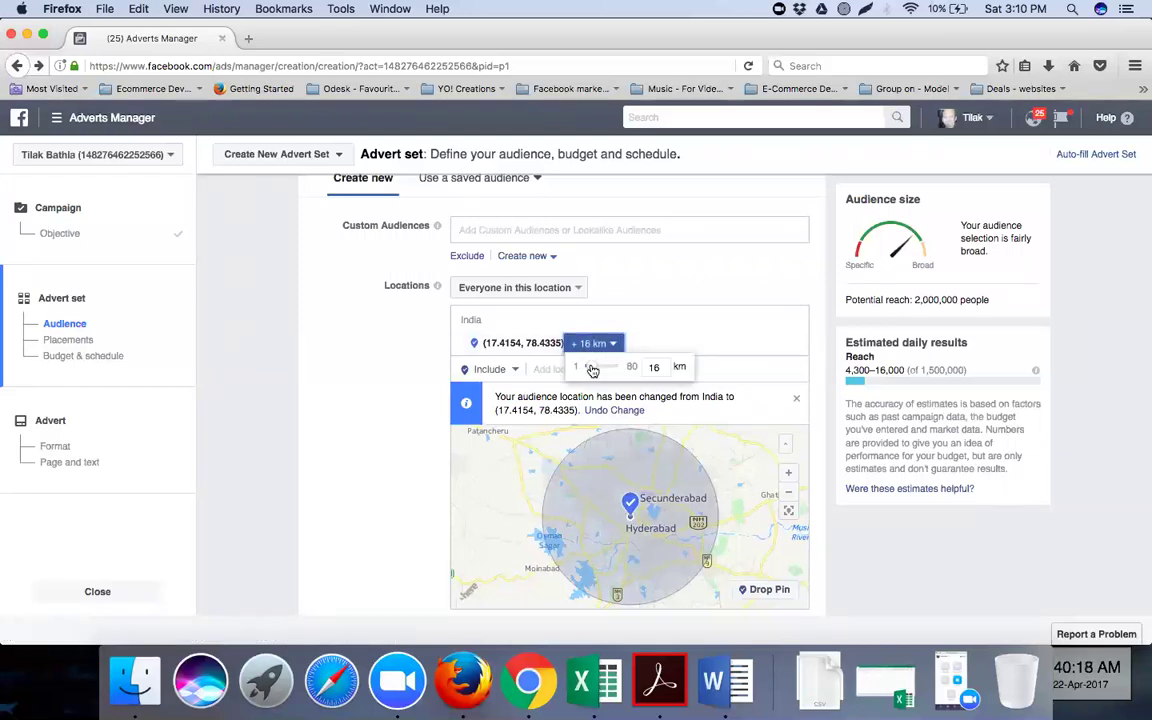
click(592, 370)
click(333, 343)
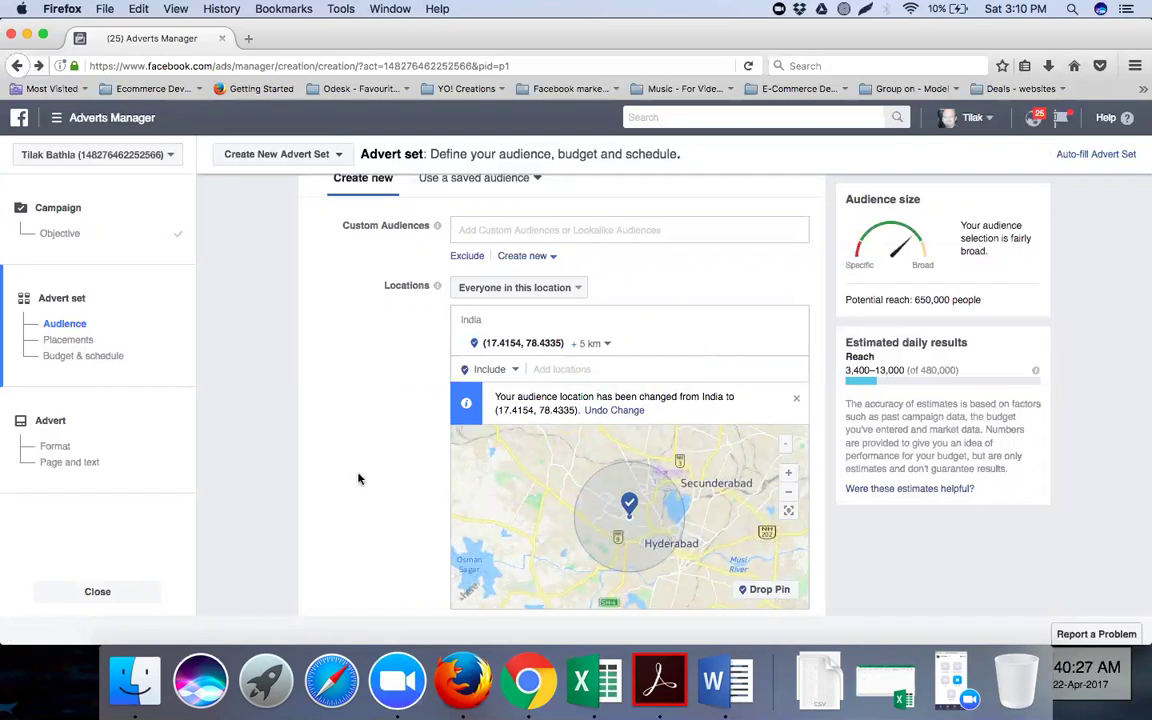
Change the maximum age from 50 to 55, making the audience age range 18–55
scroll(358, 479, down, 5)
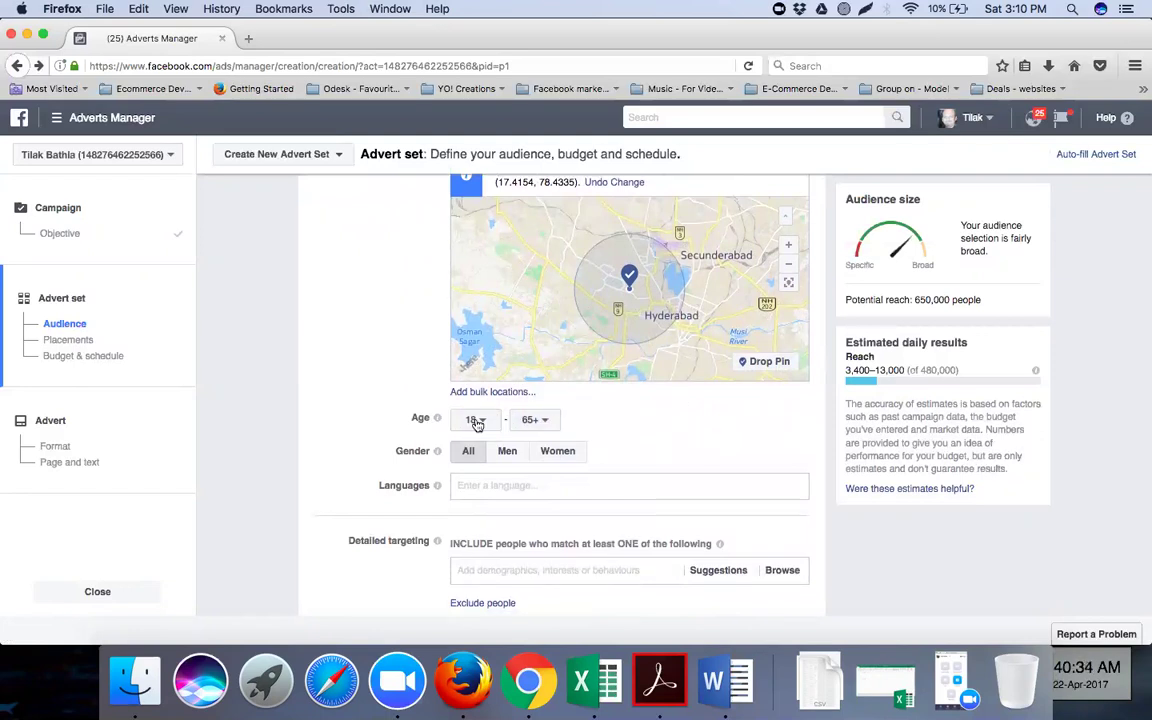
click(548, 423)
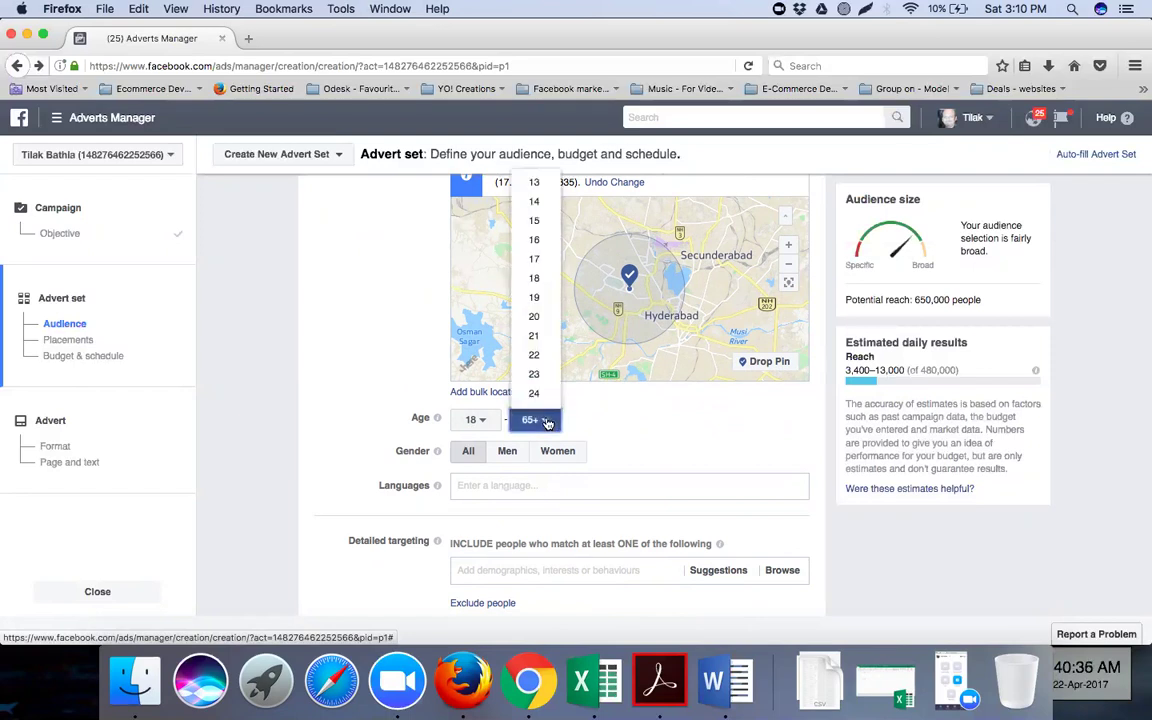
scroll(548, 390, down, 5)
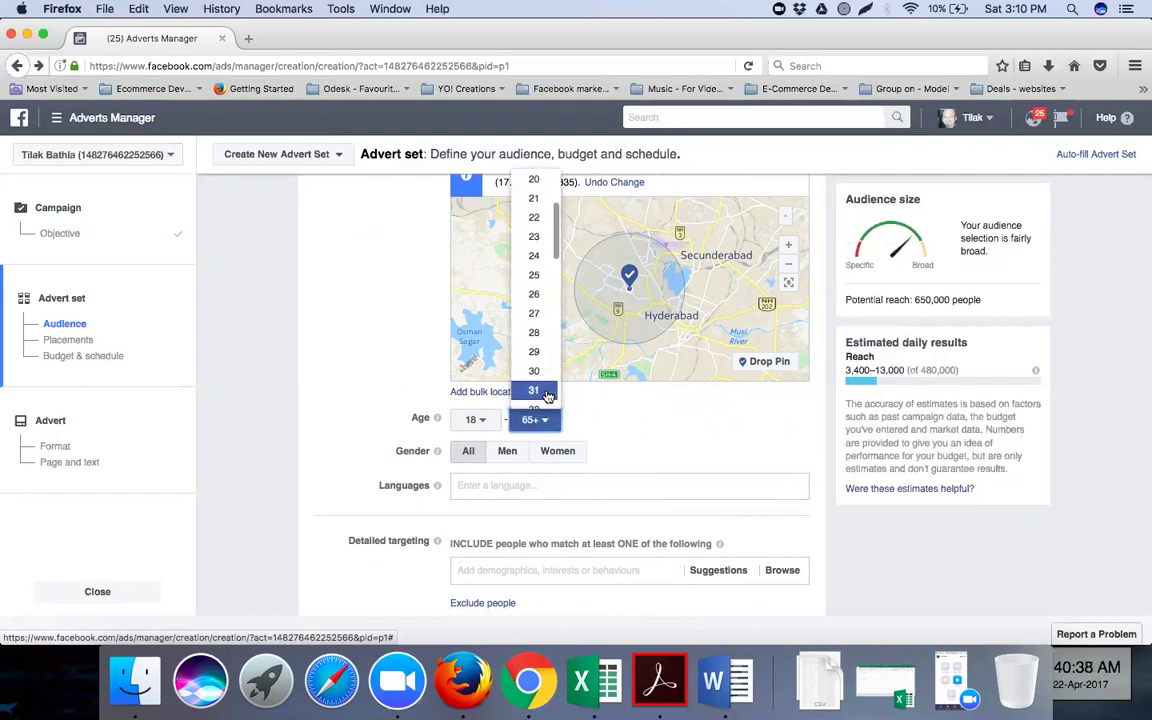
scroll(548, 397, down, 6)
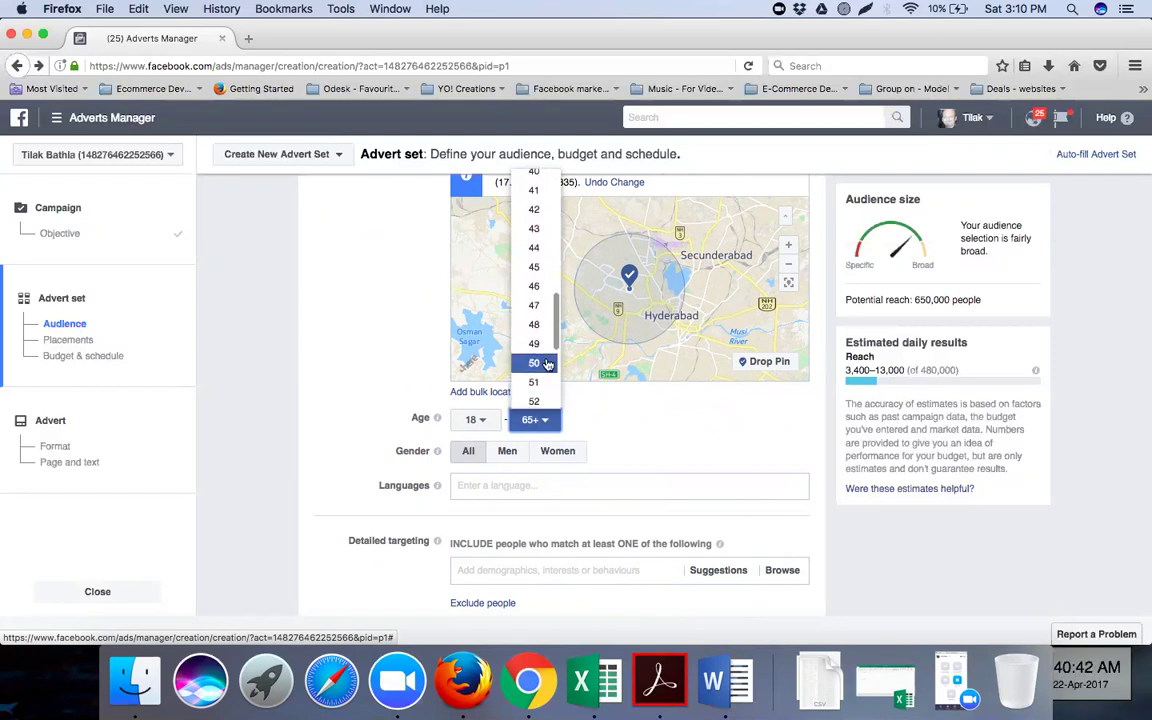
click(547, 364)
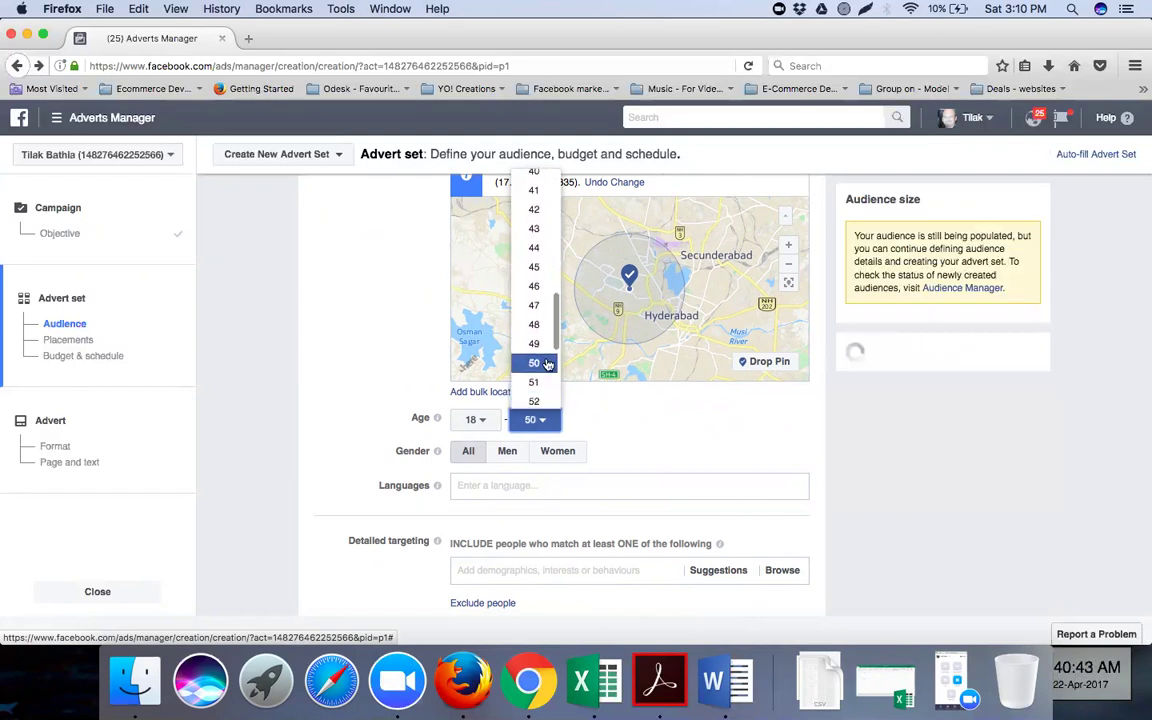
click(547, 362)
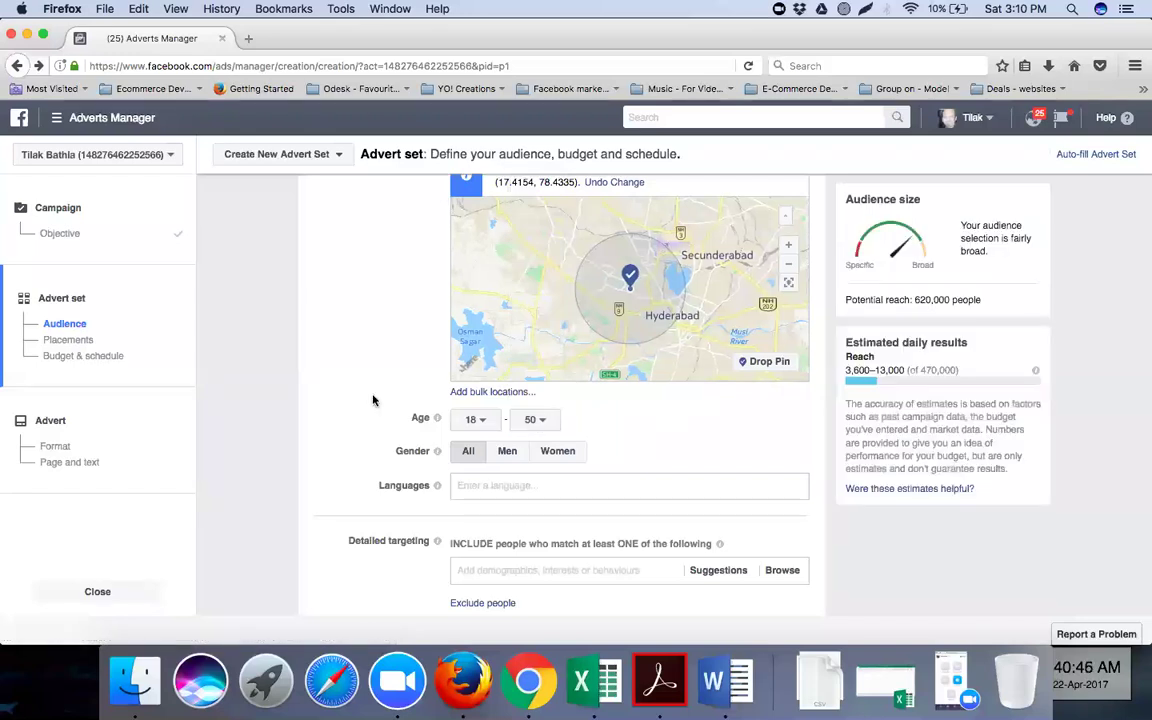
click(550, 422)
scroll(545, 391, down, 8)
scroll(545, 391, down, 4)
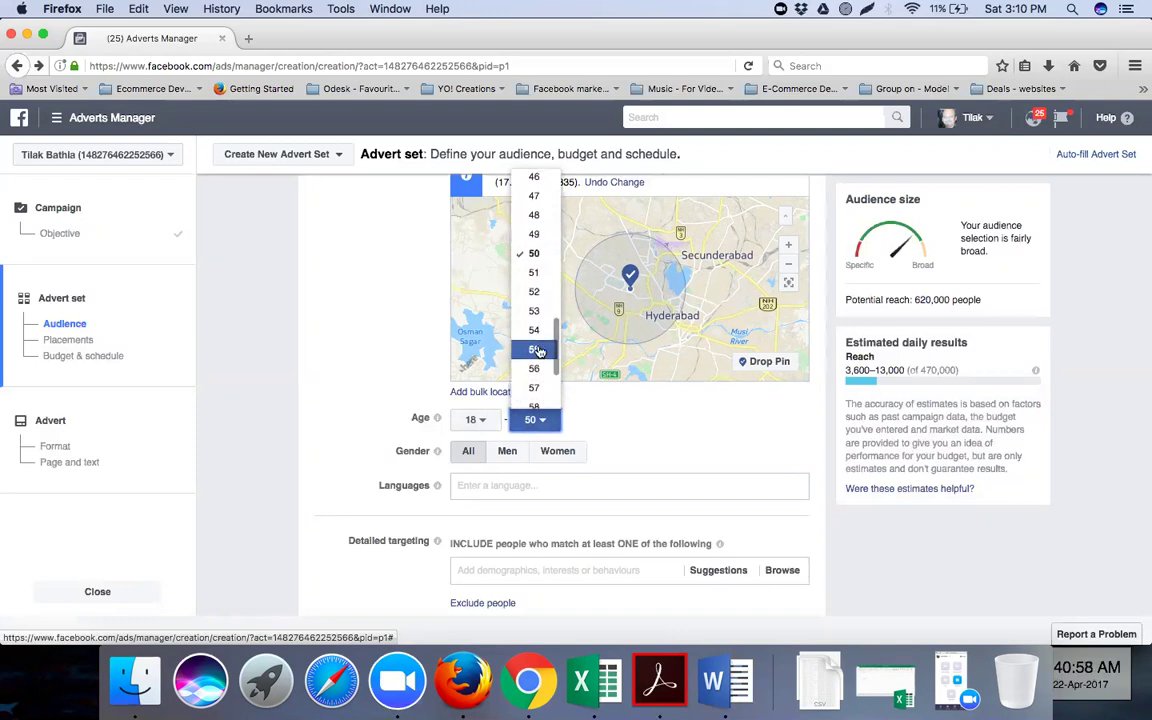
click(537, 350)
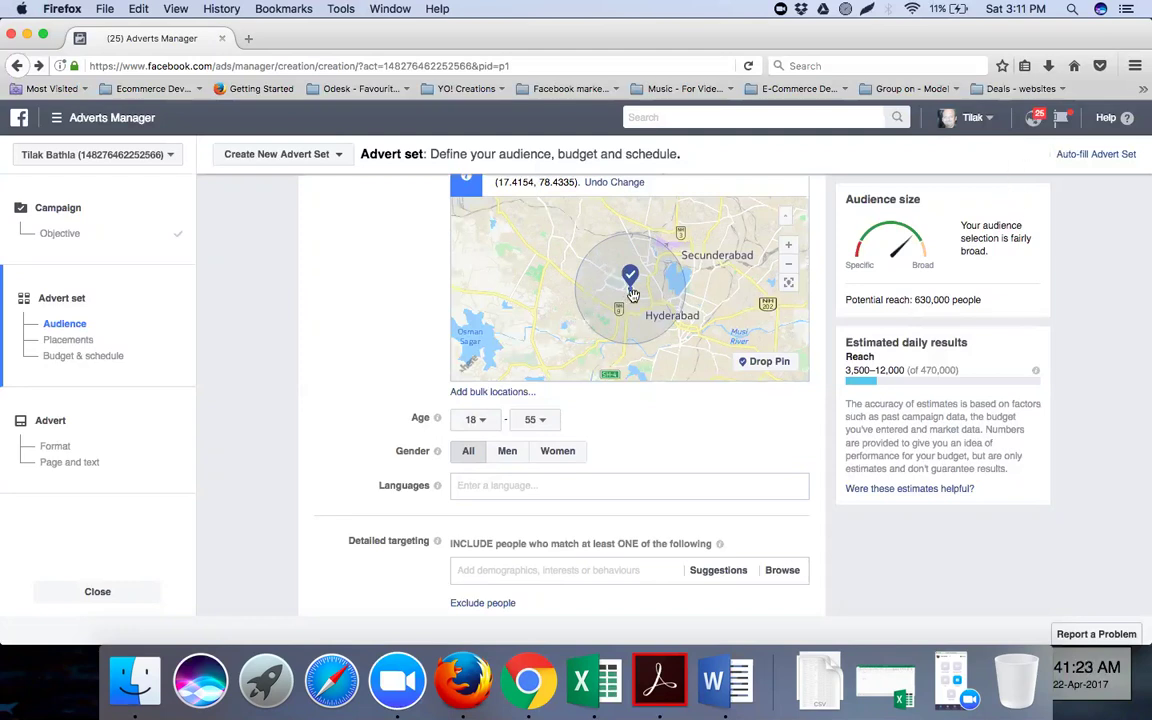
scroll(329, 411, down, 3)
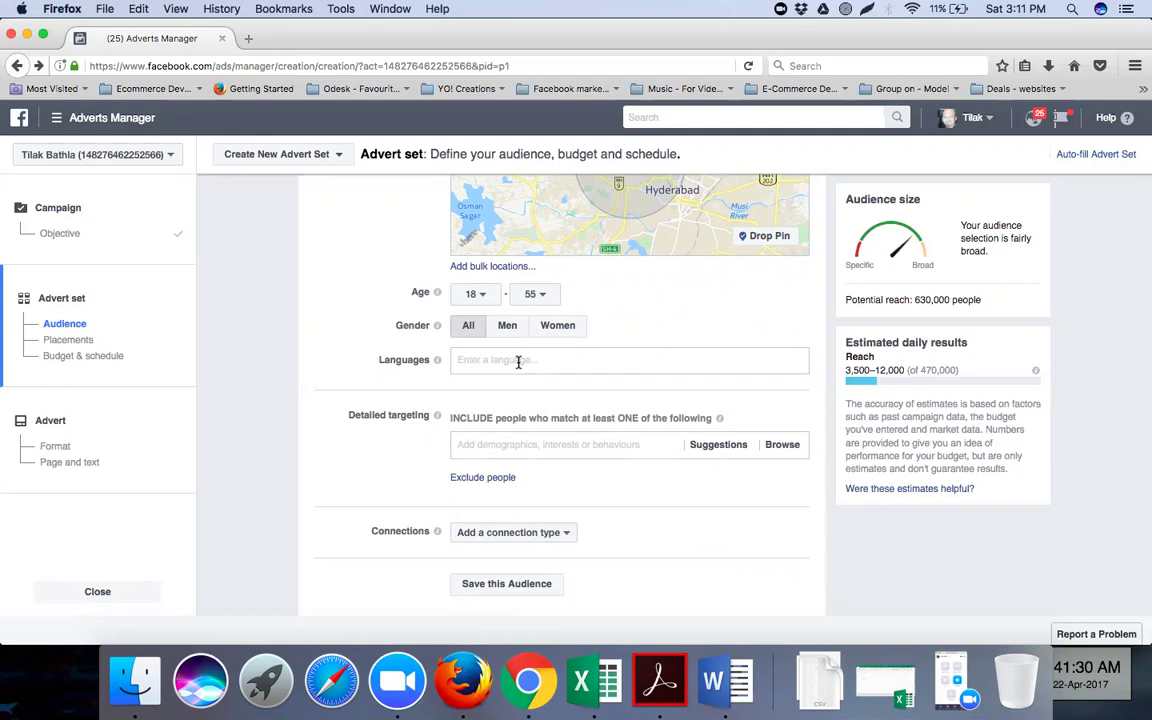
Open Detailed targeting's Browse list showing Demographics, Interests, Behaviours and More Categories
click(518, 362)
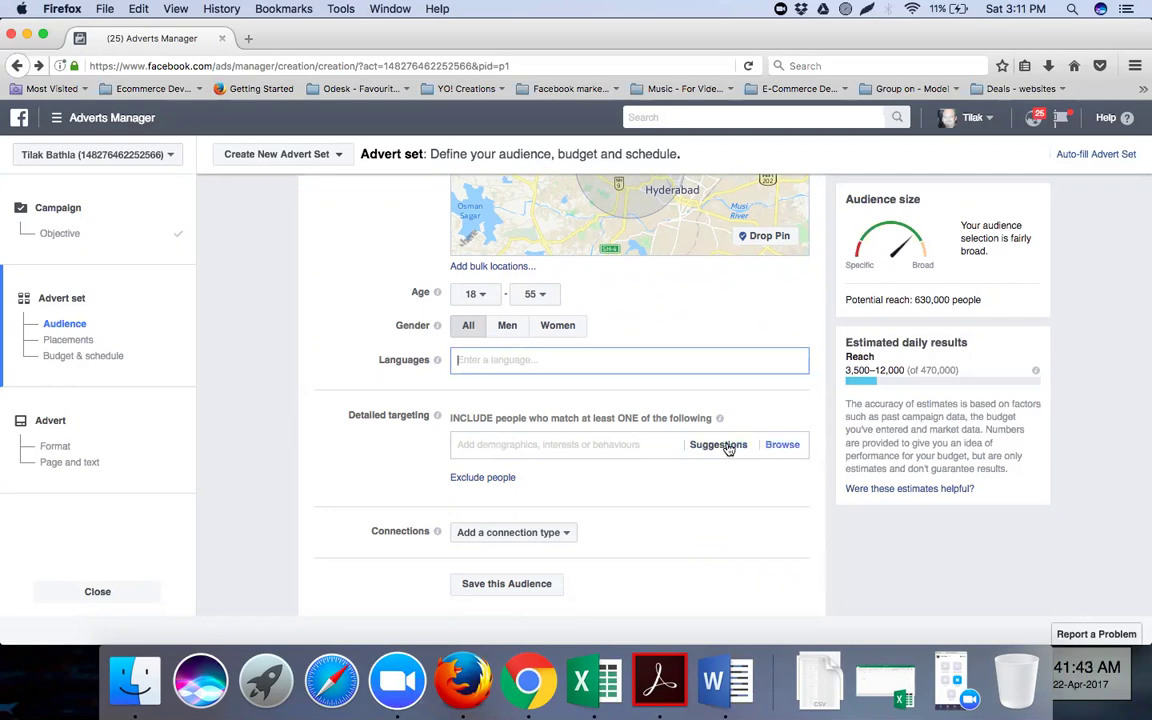
click(585, 444)
scroll(368, 468, down, 2)
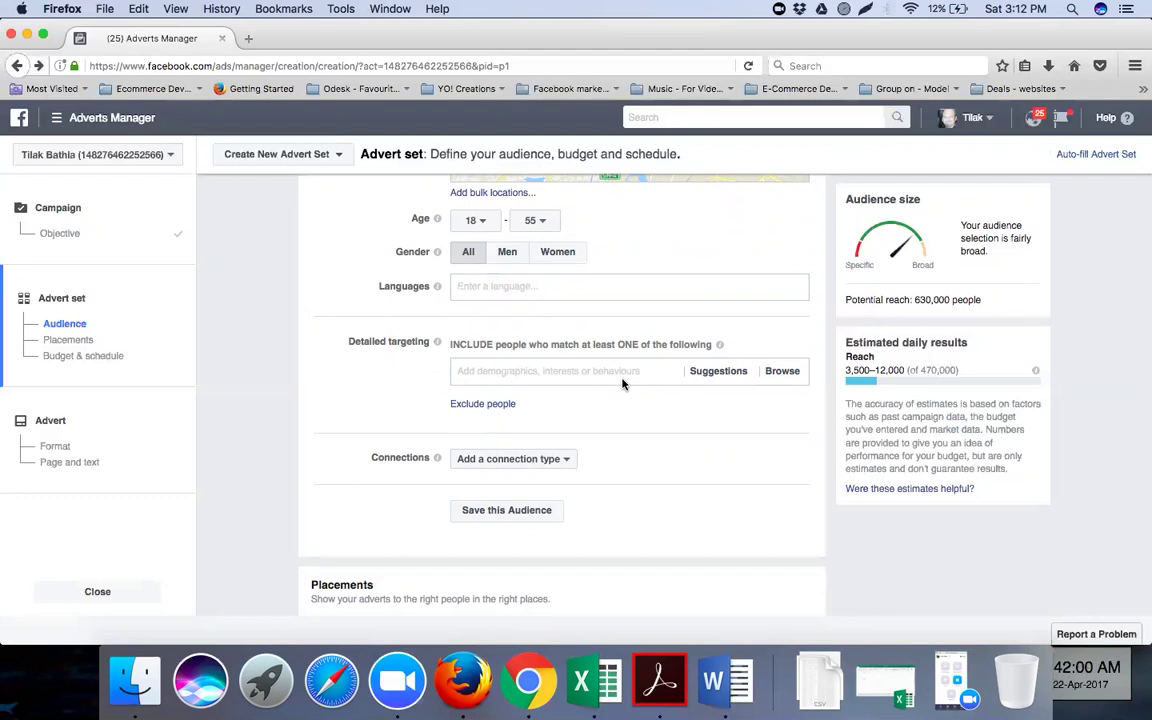
click(784, 371)
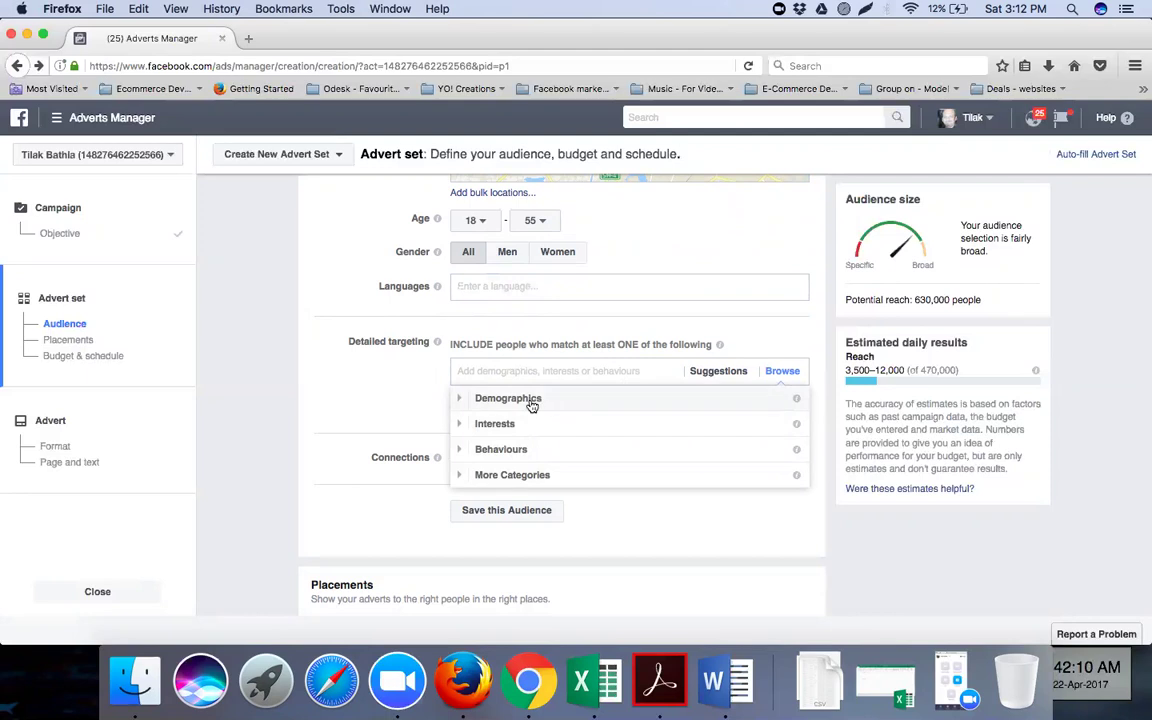
Expand Demographics > Education and open the Schools/Universities search panel
click(461, 400)
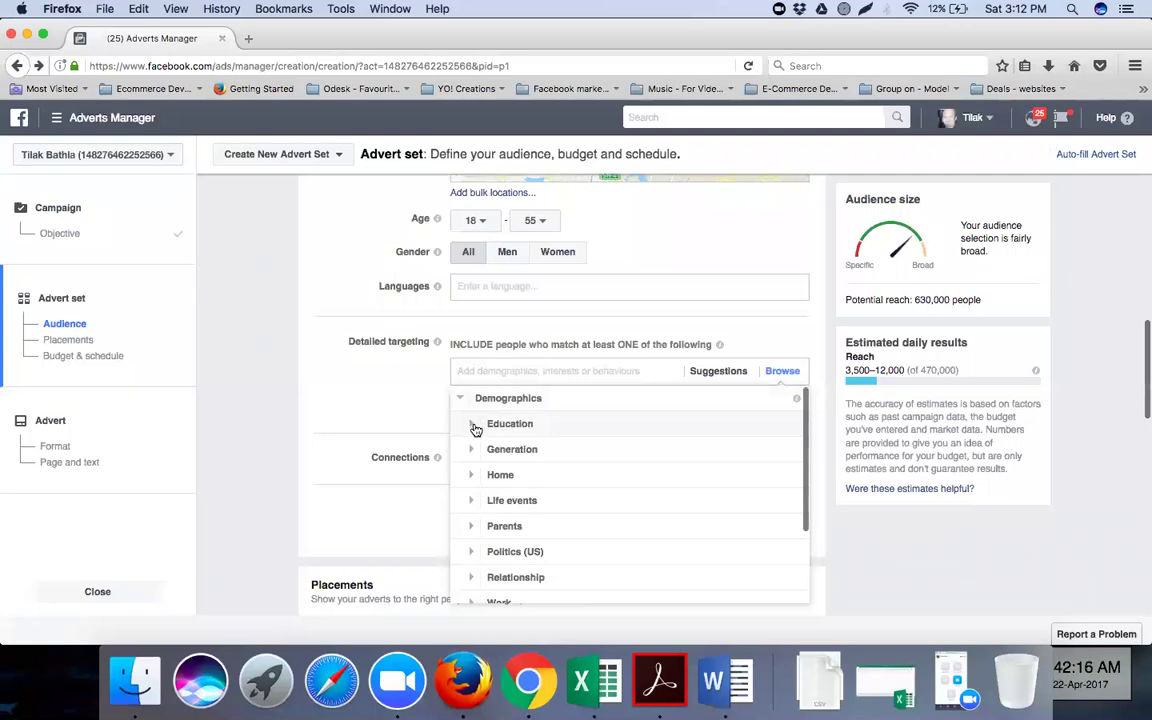
click(474, 425)
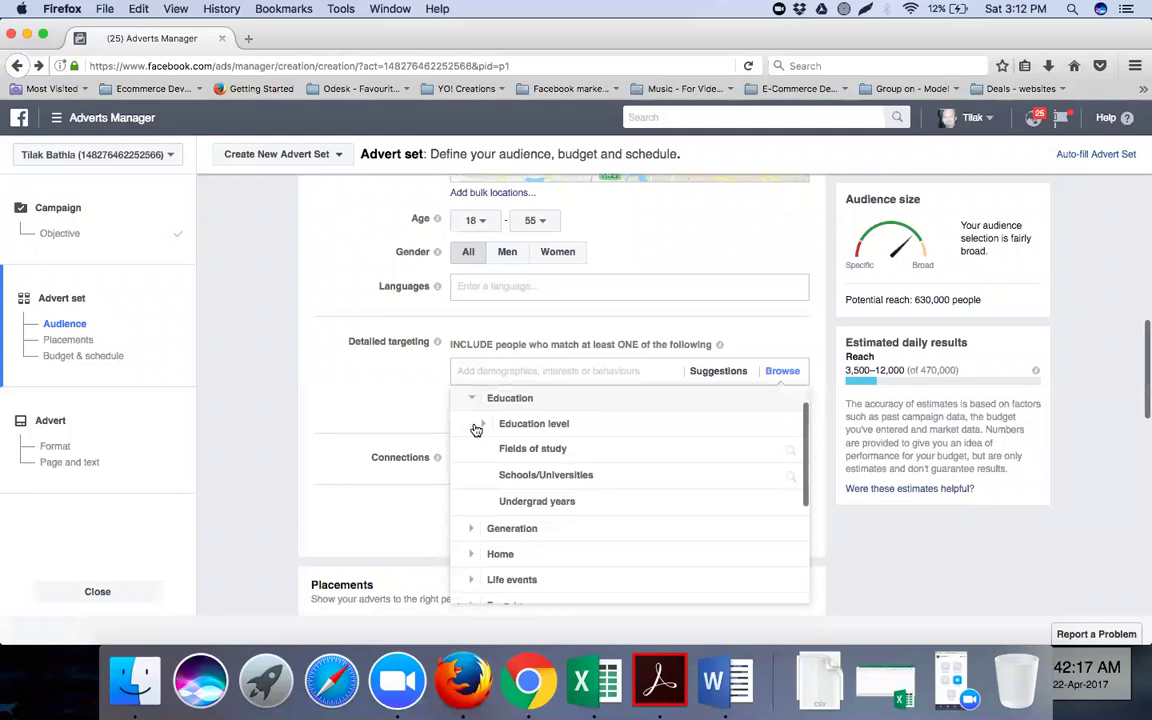
click(613, 477)
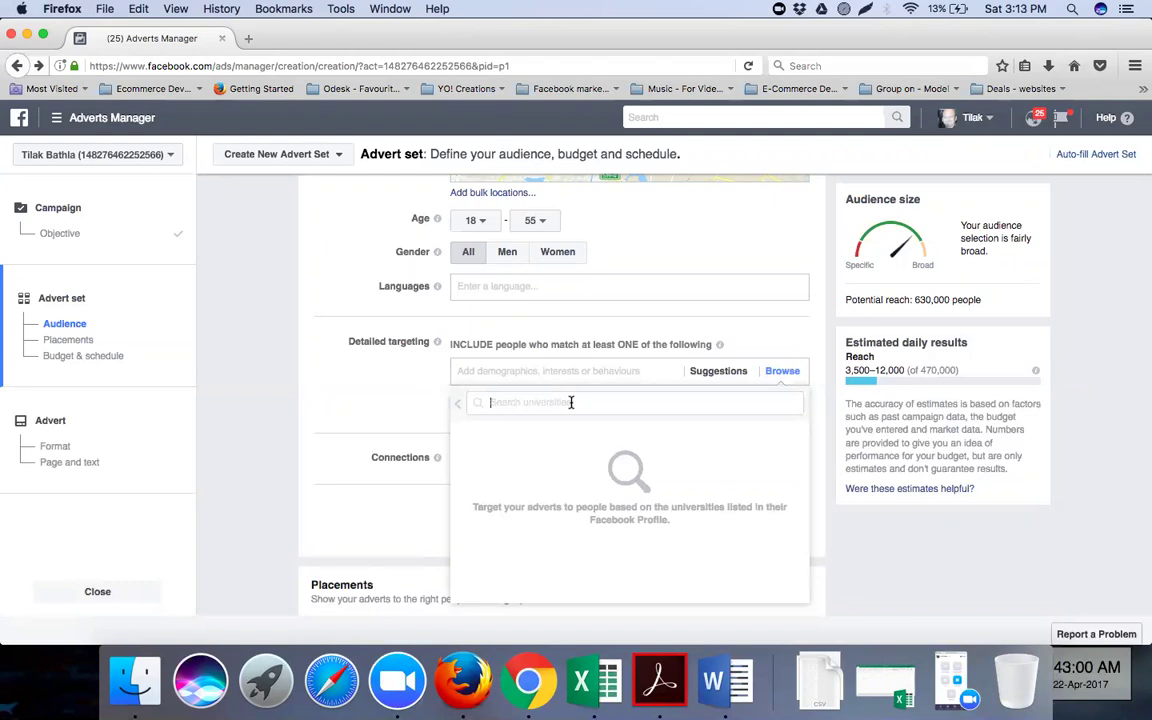
Search 'hyderabad school' and add The Smart School Hyderabad City Campus to detailed targeting
text(hyderabad)
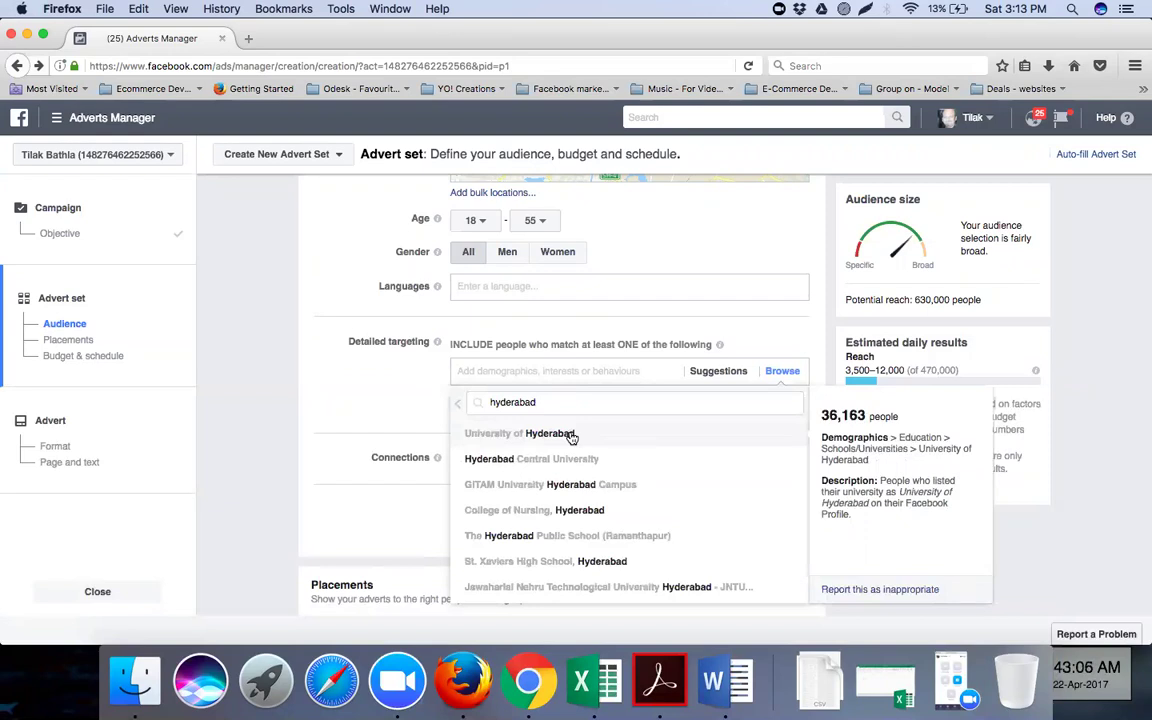
text( coll)
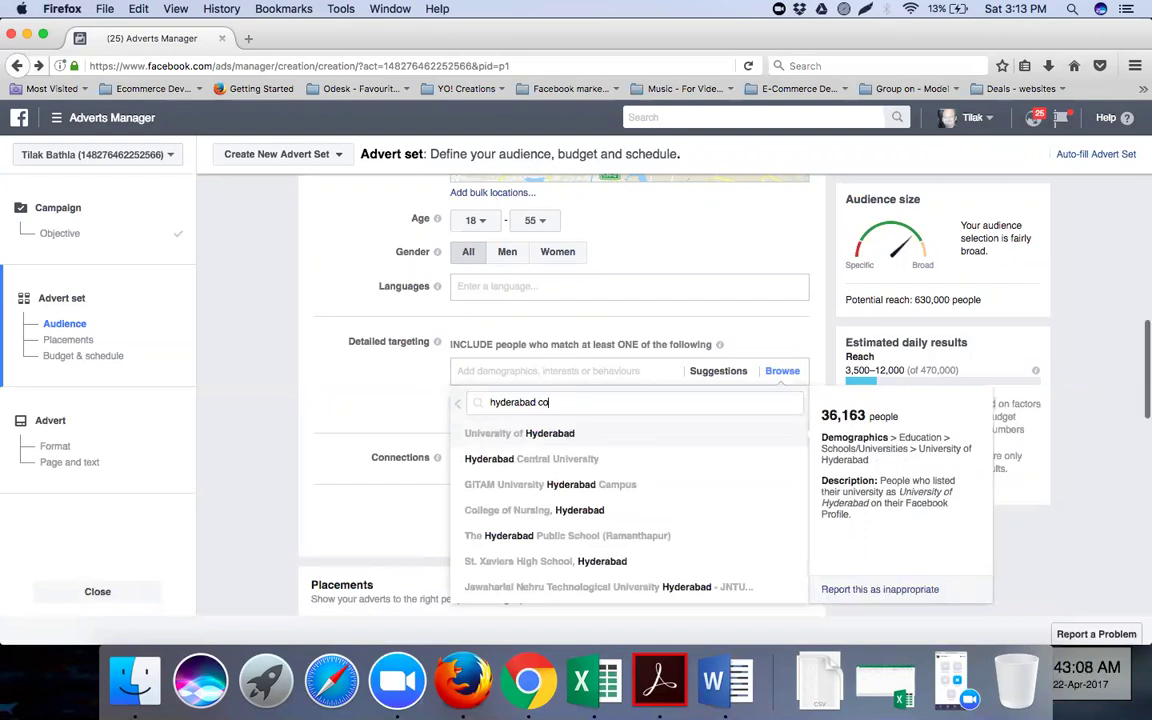
key(BackSpace)
key(BackSpace)
key(BackSpace)
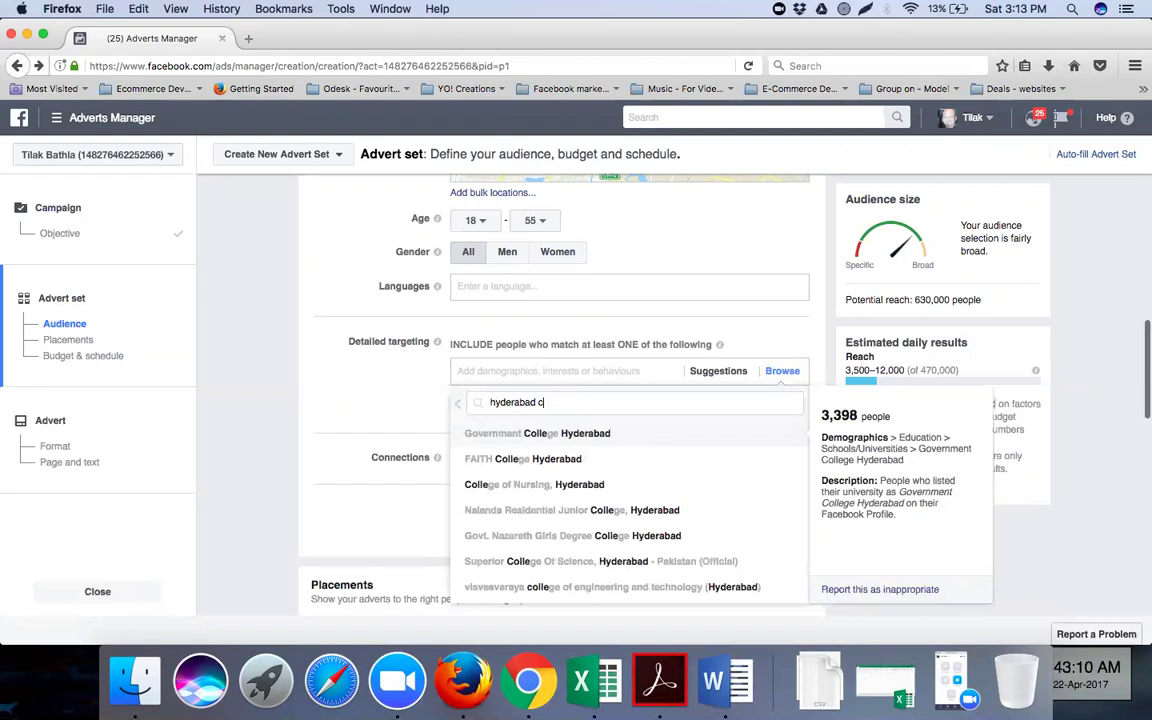
text(school)
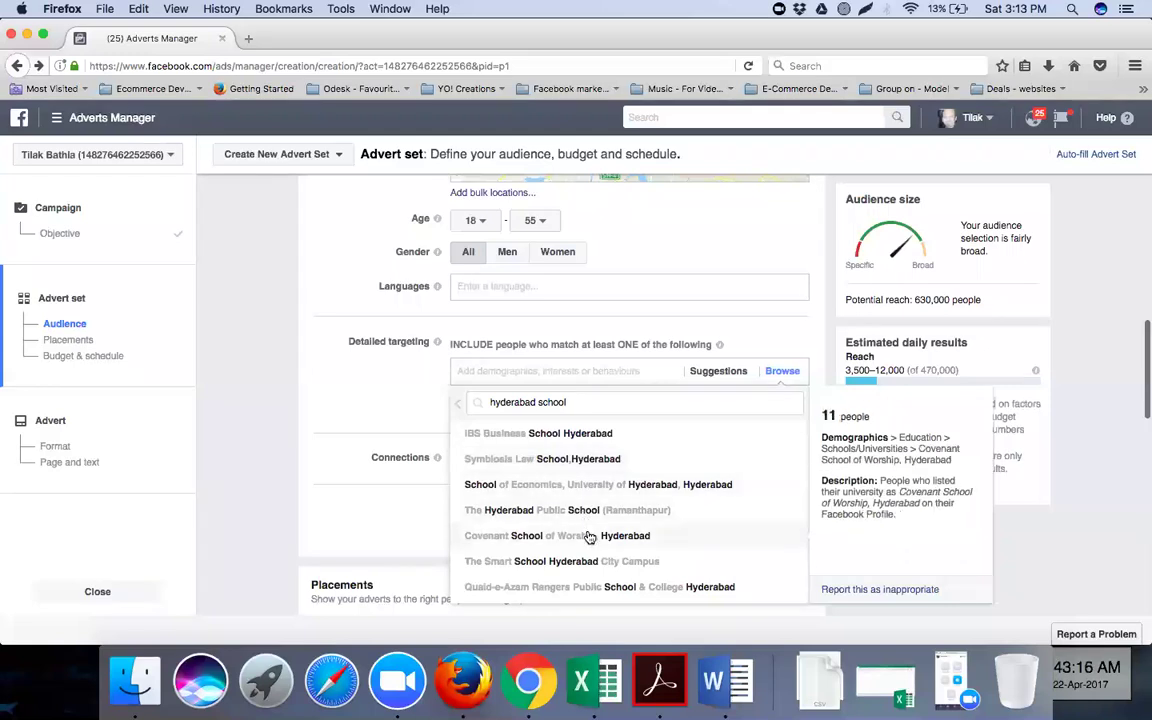
scroll(589, 535, down, 2)
scroll(589, 537, down, 1)
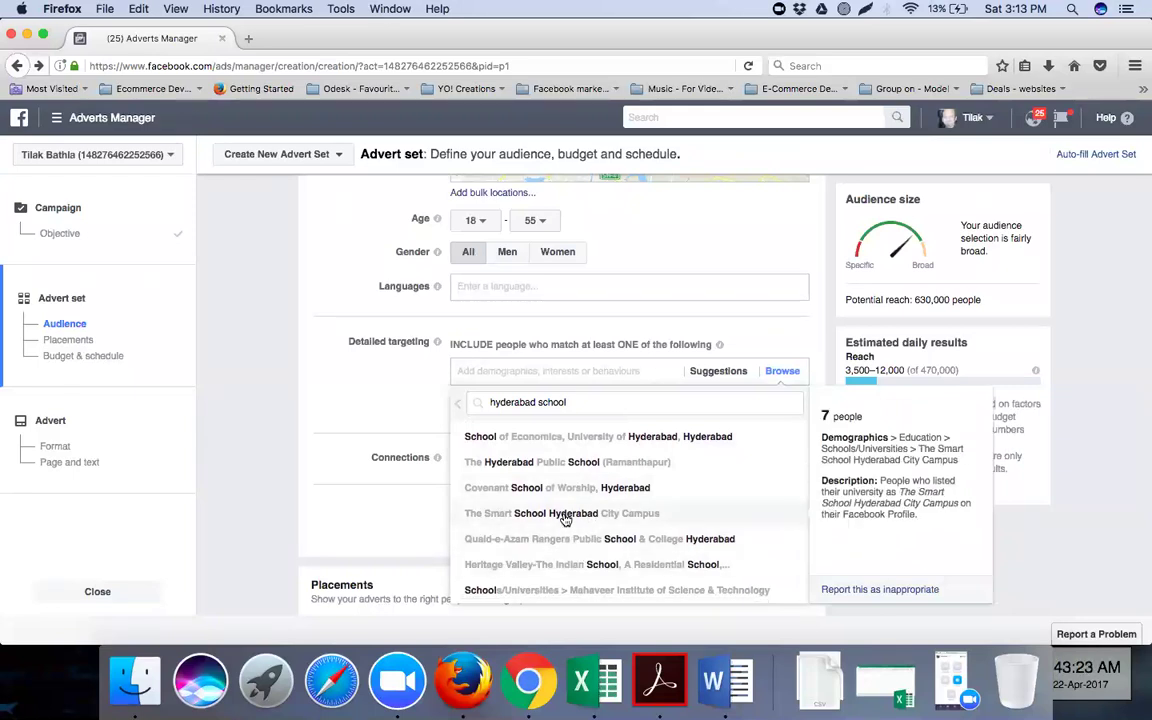
click(565, 516)
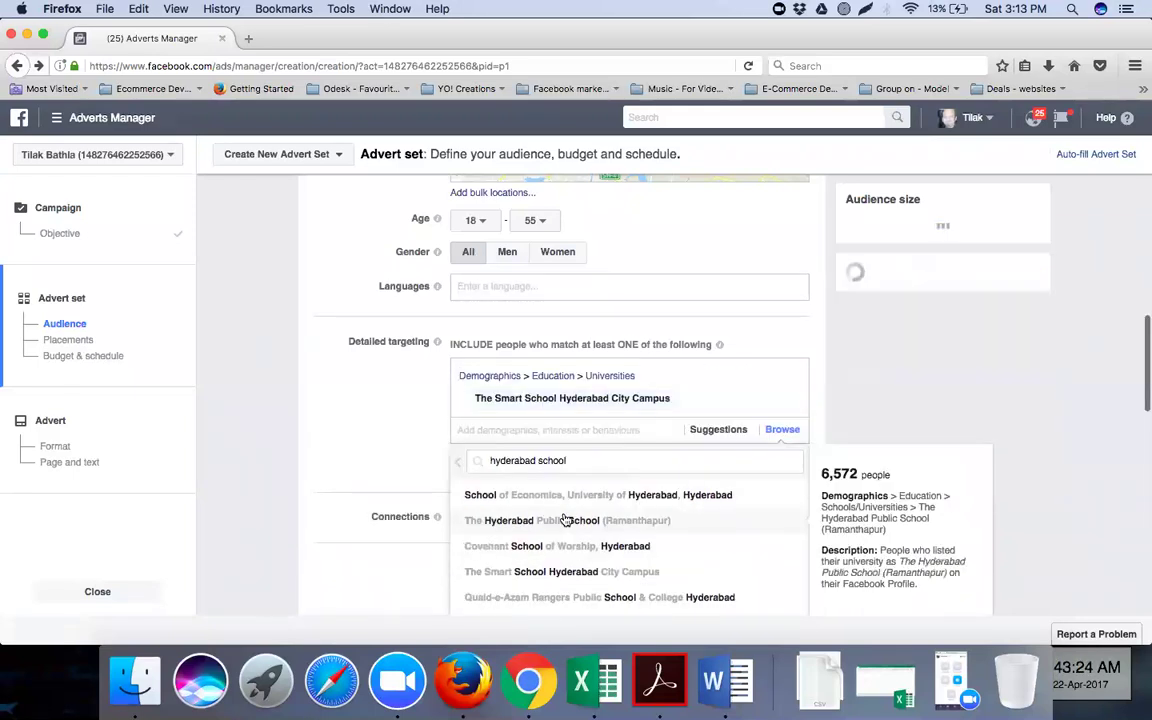
click(569, 430)
Return to the Demographics > Education > Schools/Universities search in the Browse list
text(roo)
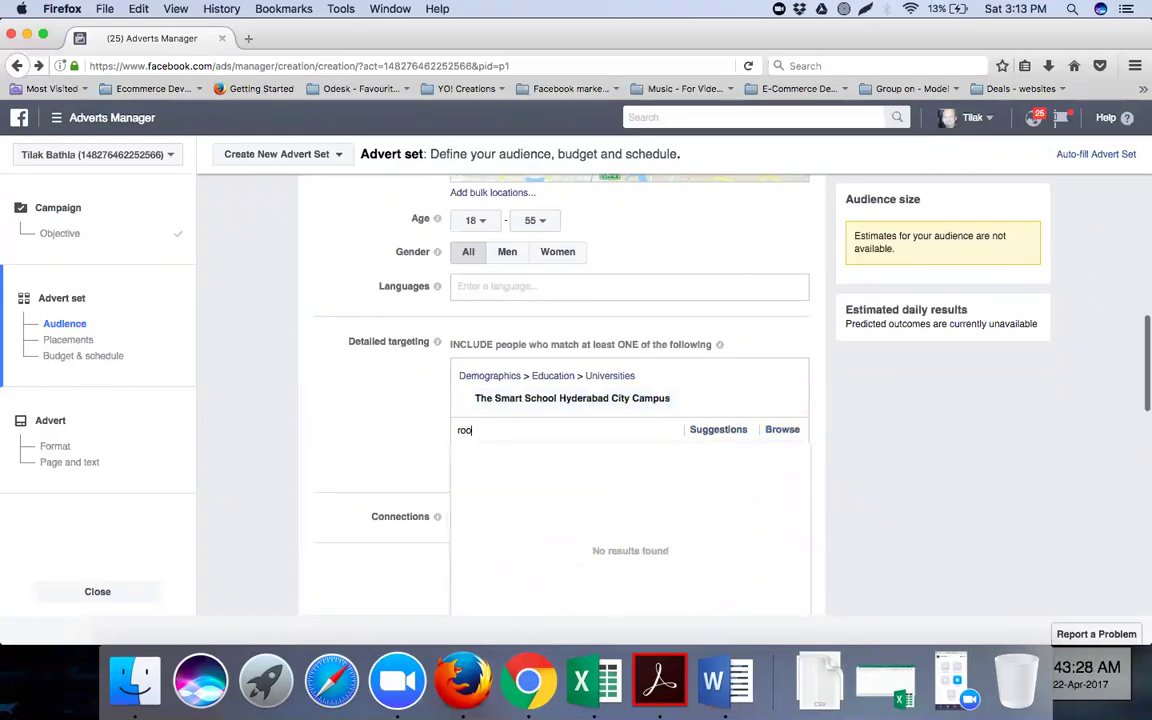
text(ts bu)
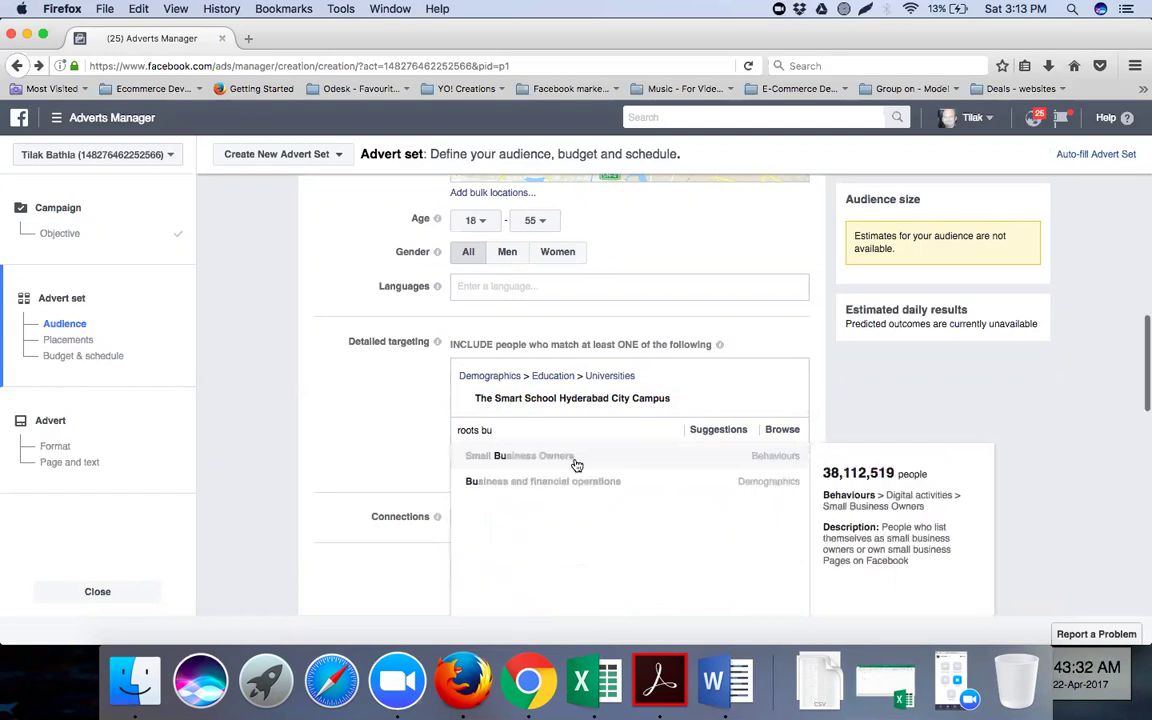
click(784, 430)
click(466, 460)
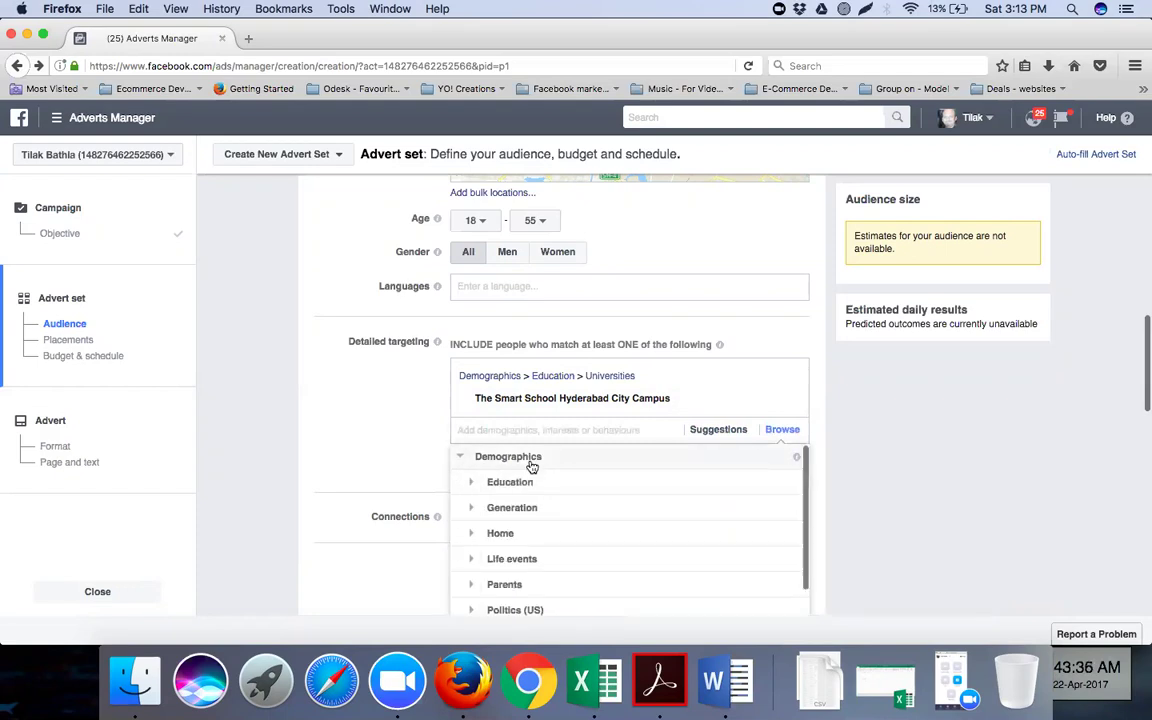
click(509, 484)
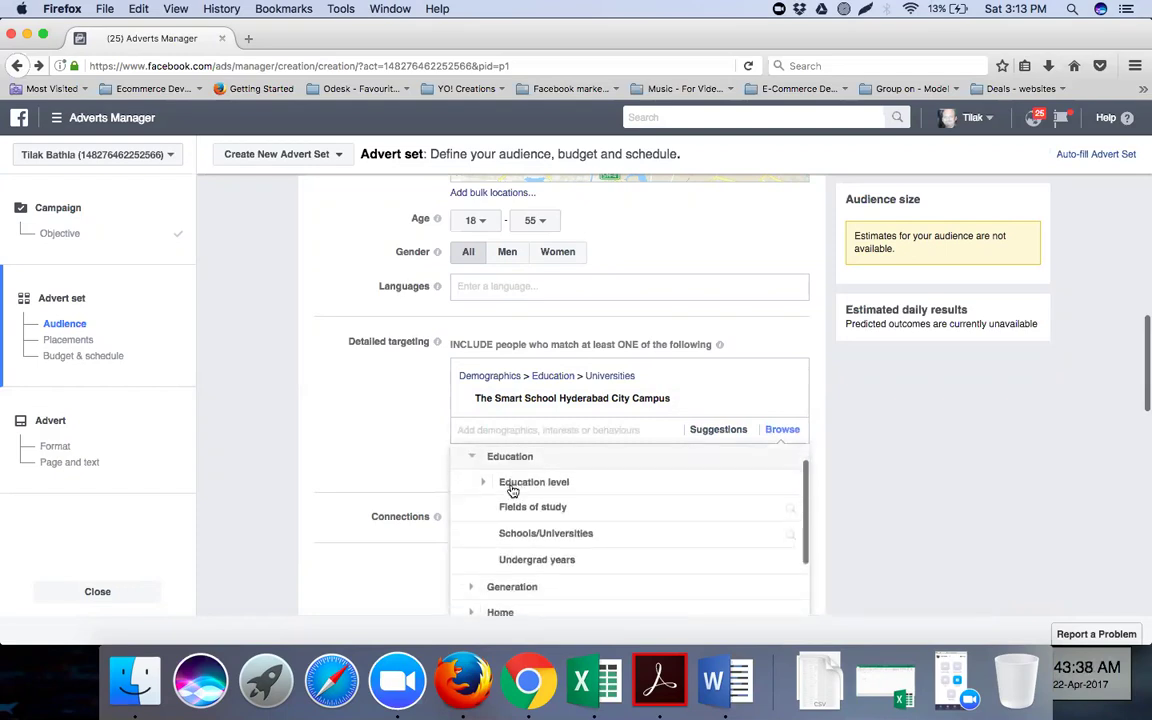
click(535, 534)
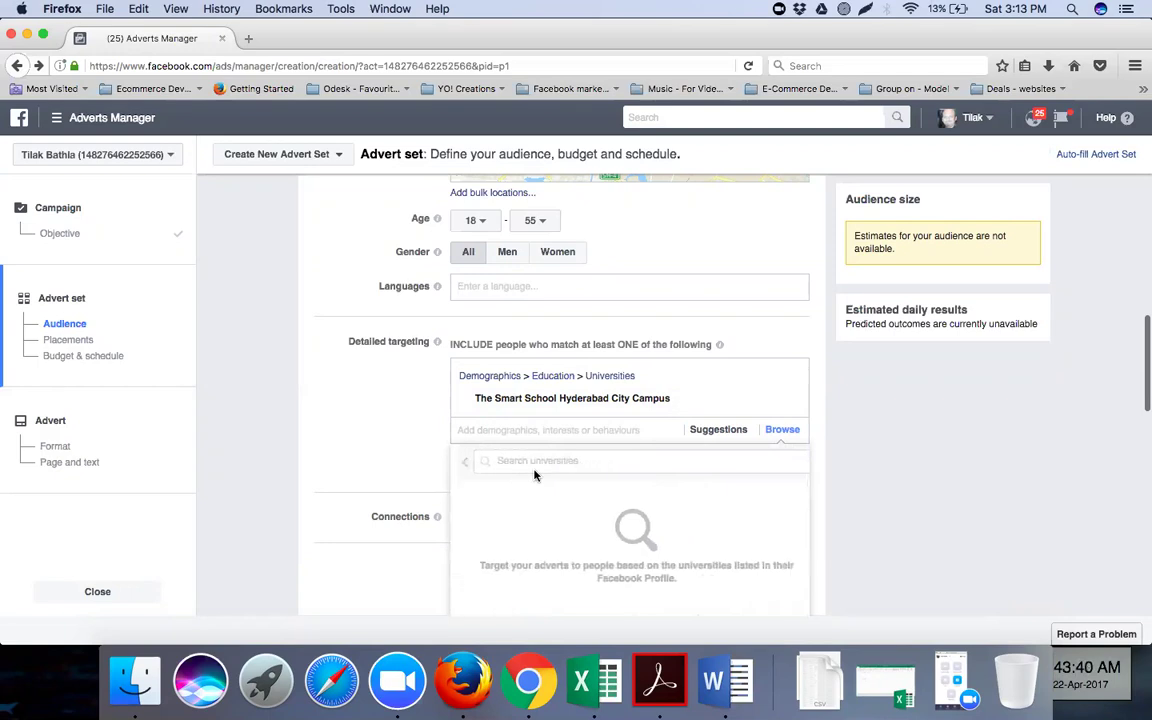
Search 'Amity' and add Amity College and Amity Business School to detailed targeting
text(roots)
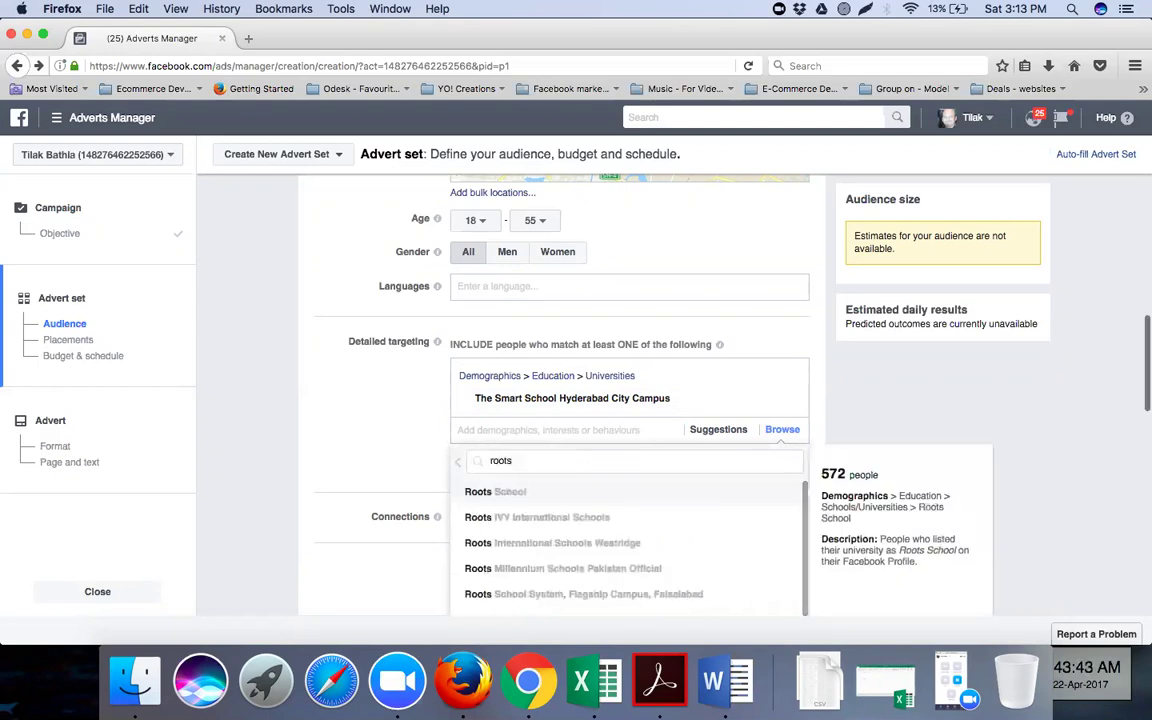
text( bu)
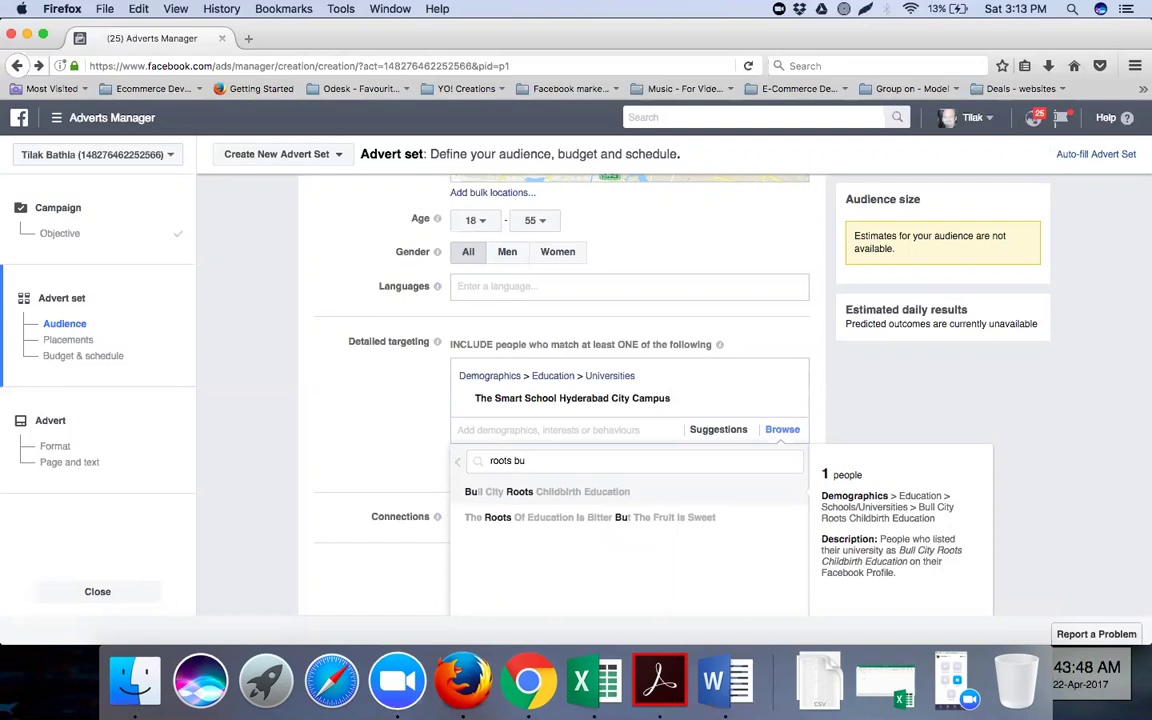
key(BackSpace)
key(BackSpace)
key(BackSpace)
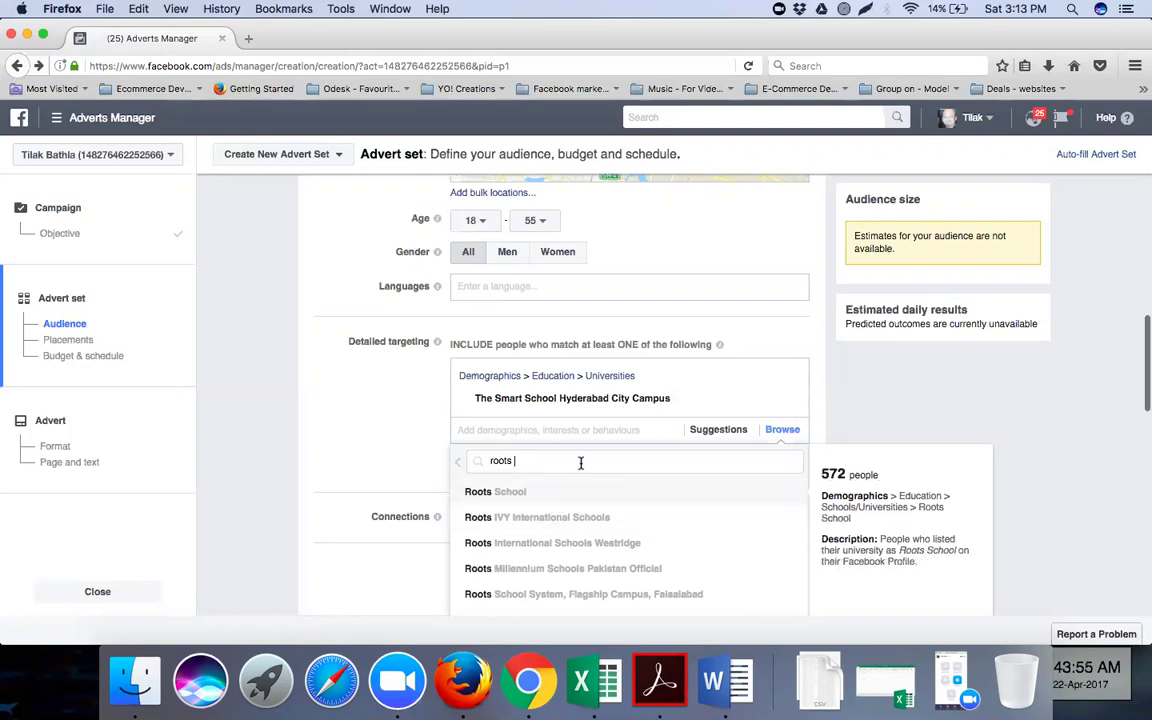
key(BackSpace)
key(BackSpace)
key(BackSpace)
key(BackSpace)
key(BackSpace)
text(Amity)
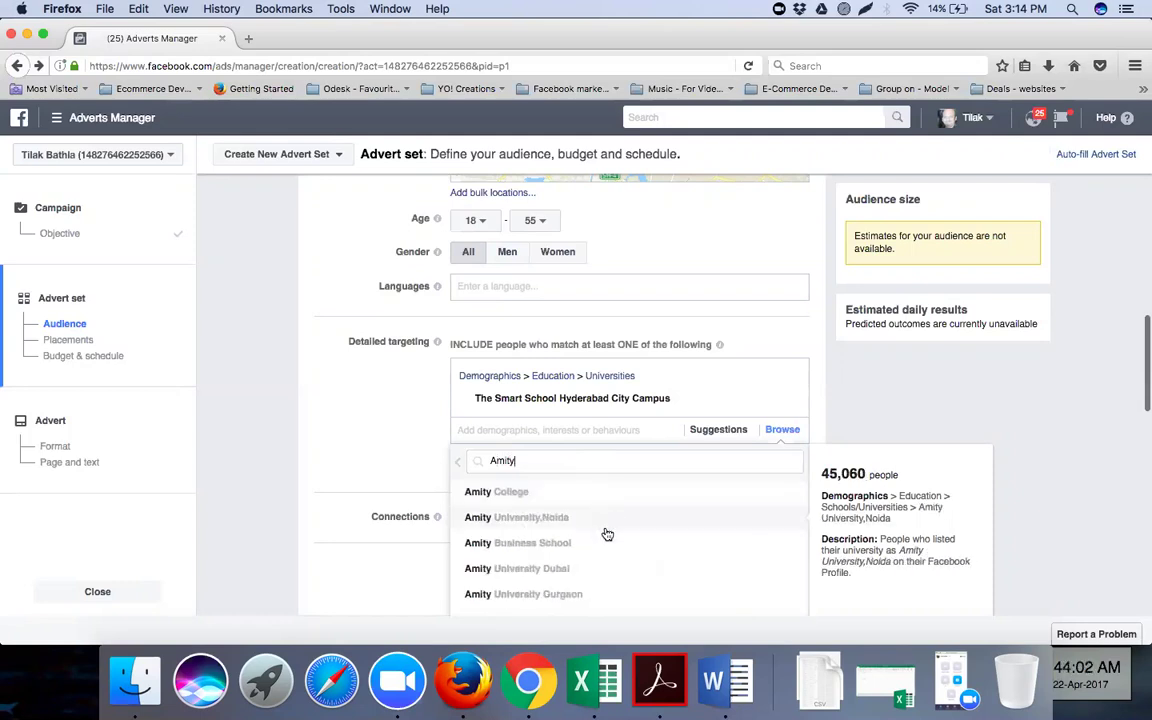
scroll(613, 572, down, 2)
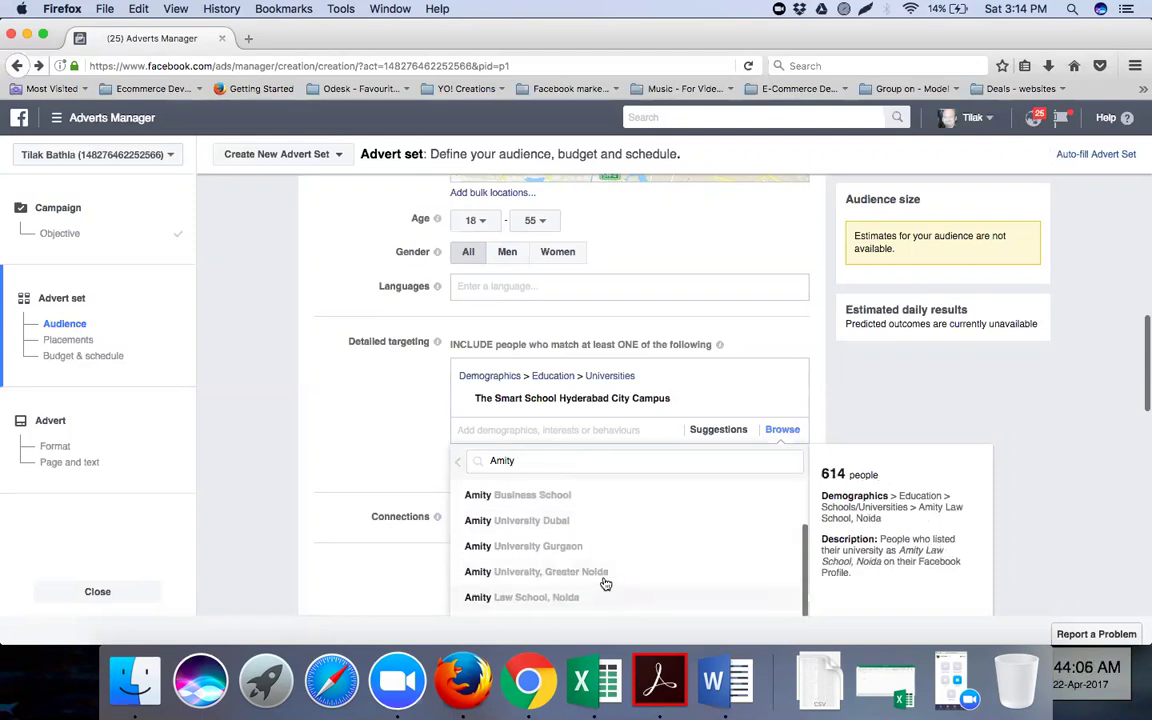
scroll(620, 562, up, 5)
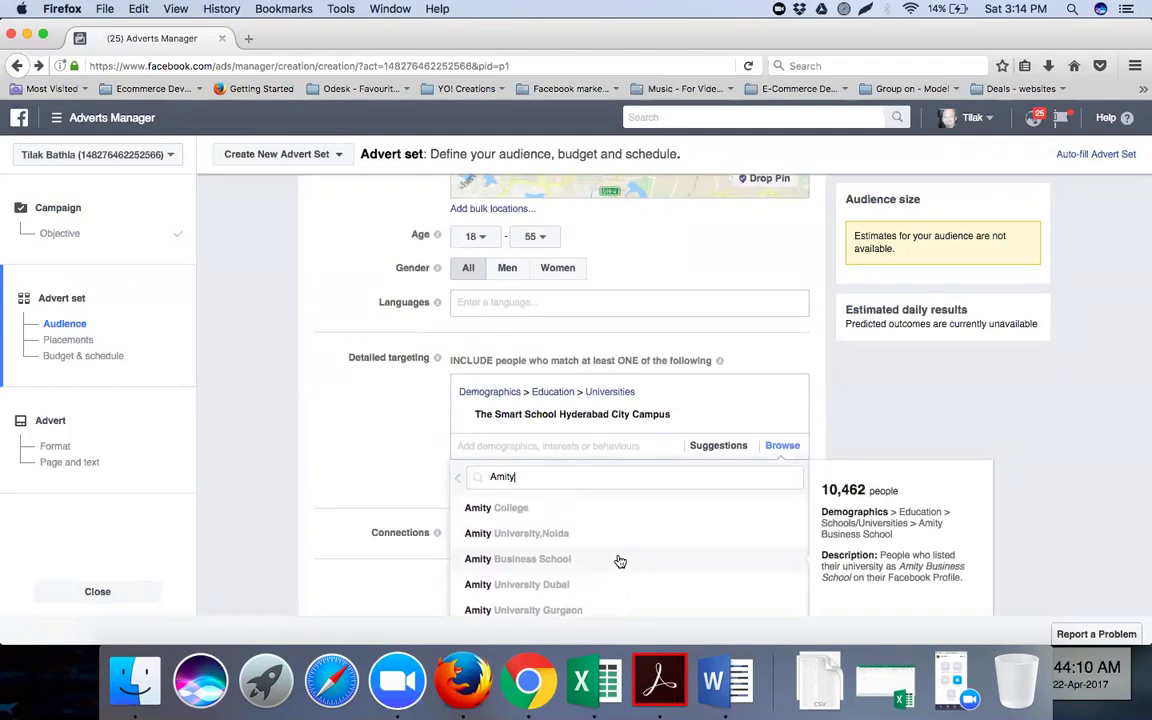
click(616, 510)
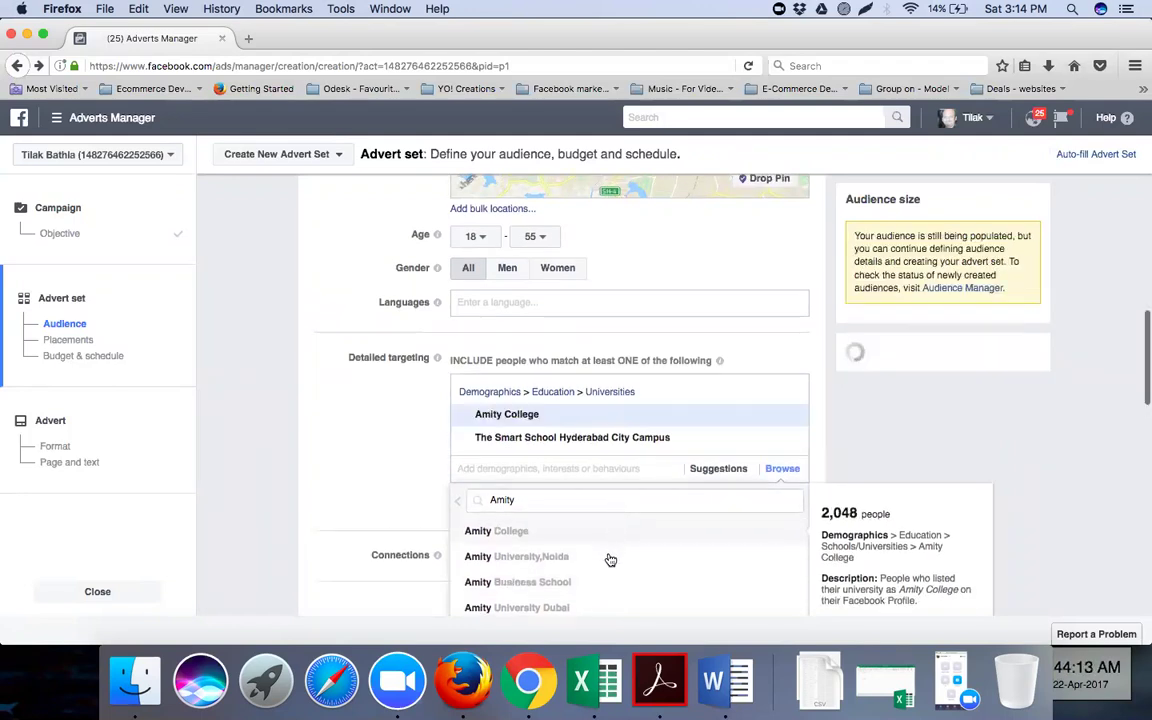
scroll(609, 582, down, 1)
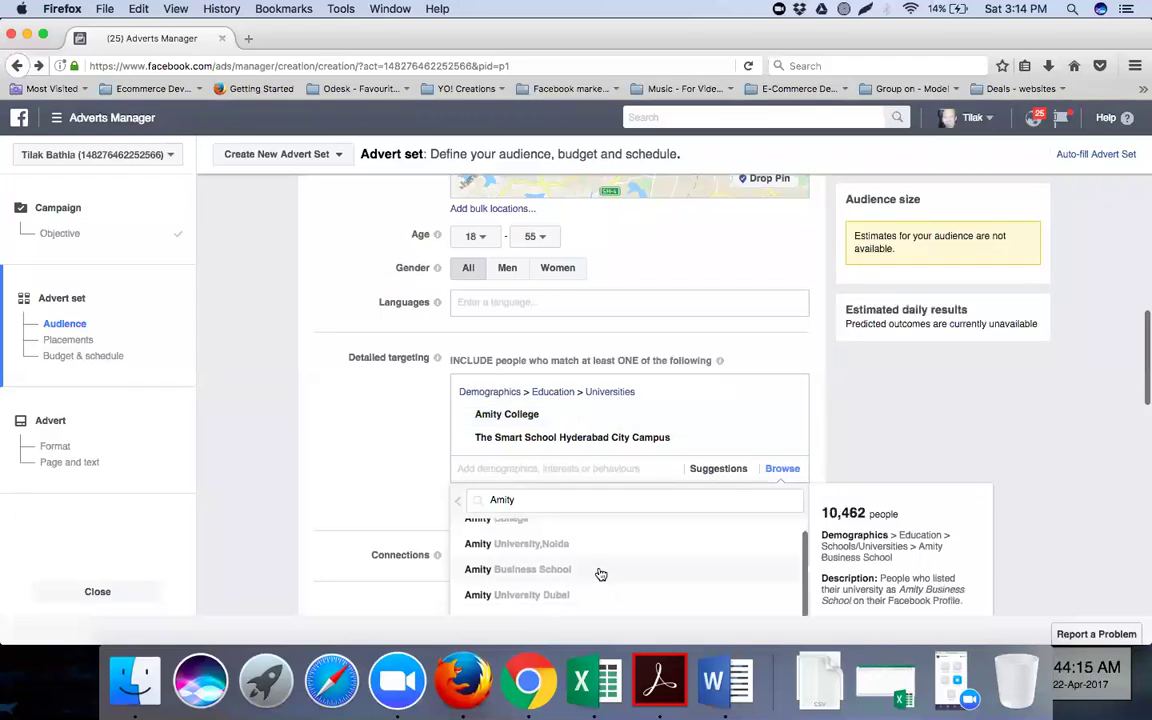
click(600, 574)
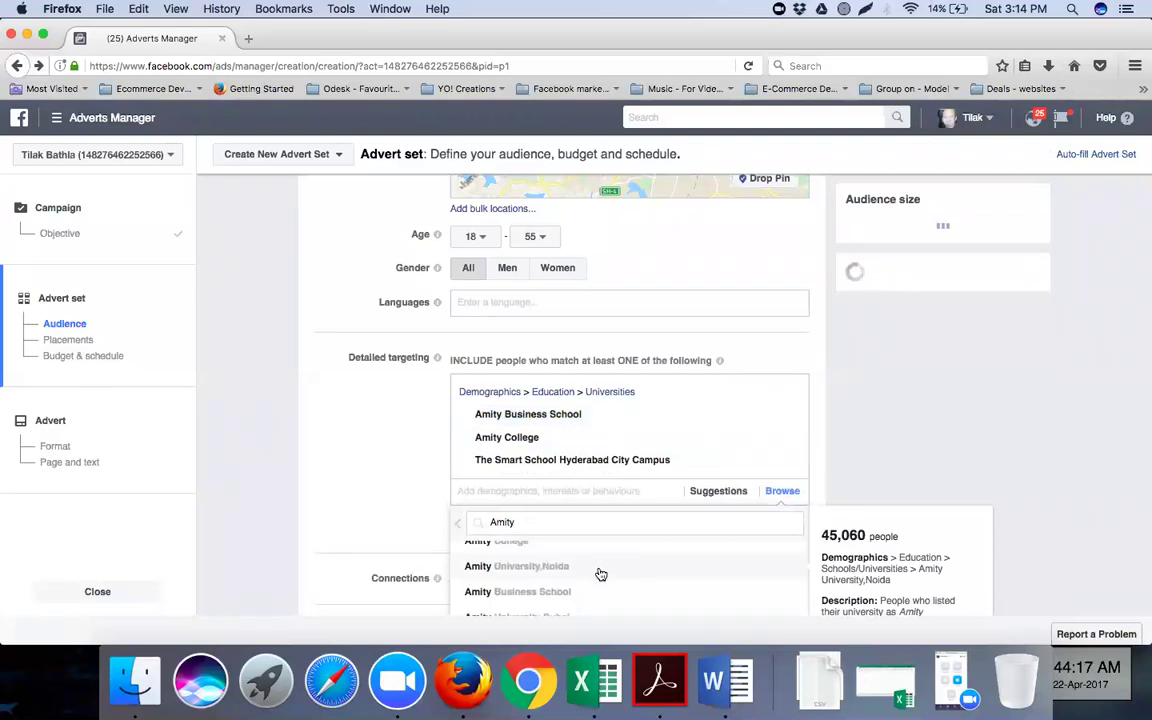
click(394, 455)
scroll(394, 455, down, 1)
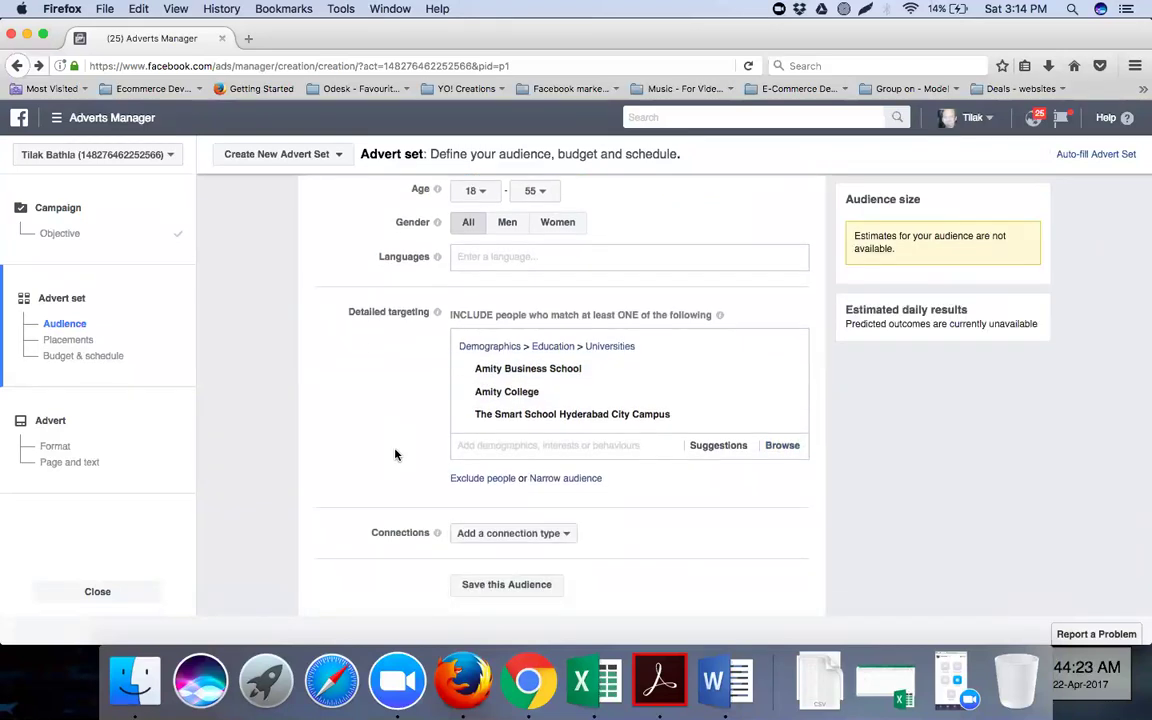
Browse Demographics and expand Generation to show Baby boomers (US), Generation X and Millennials
click(784, 447)
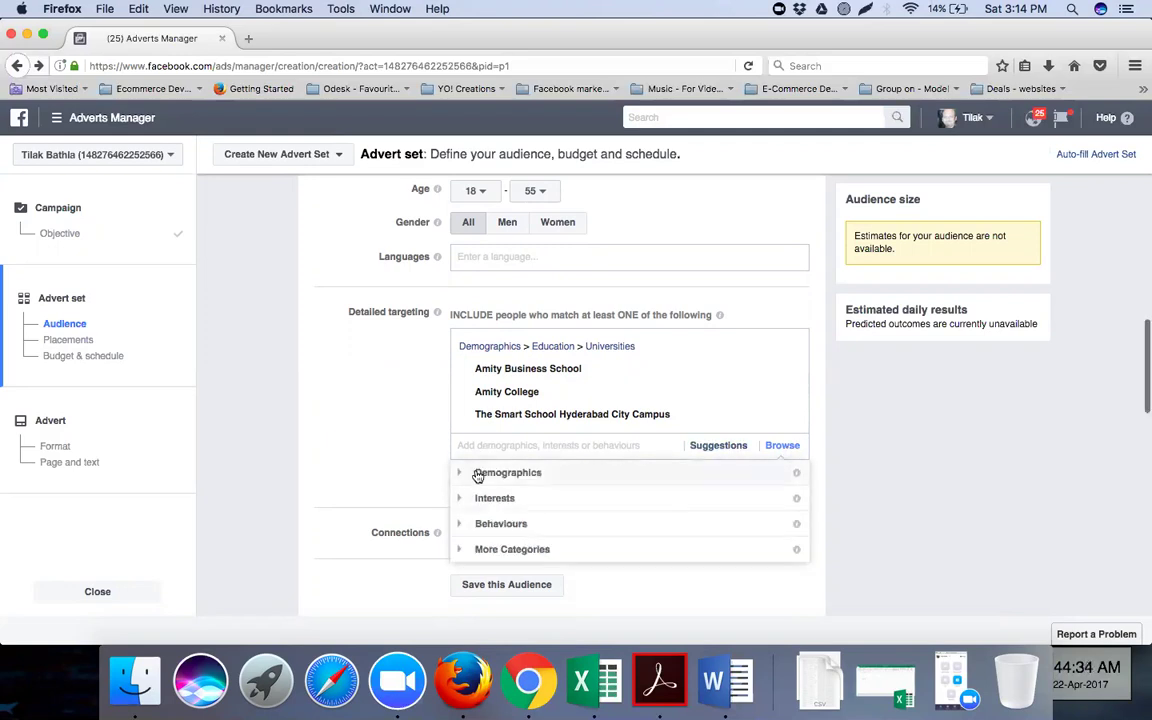
click(478, 474)
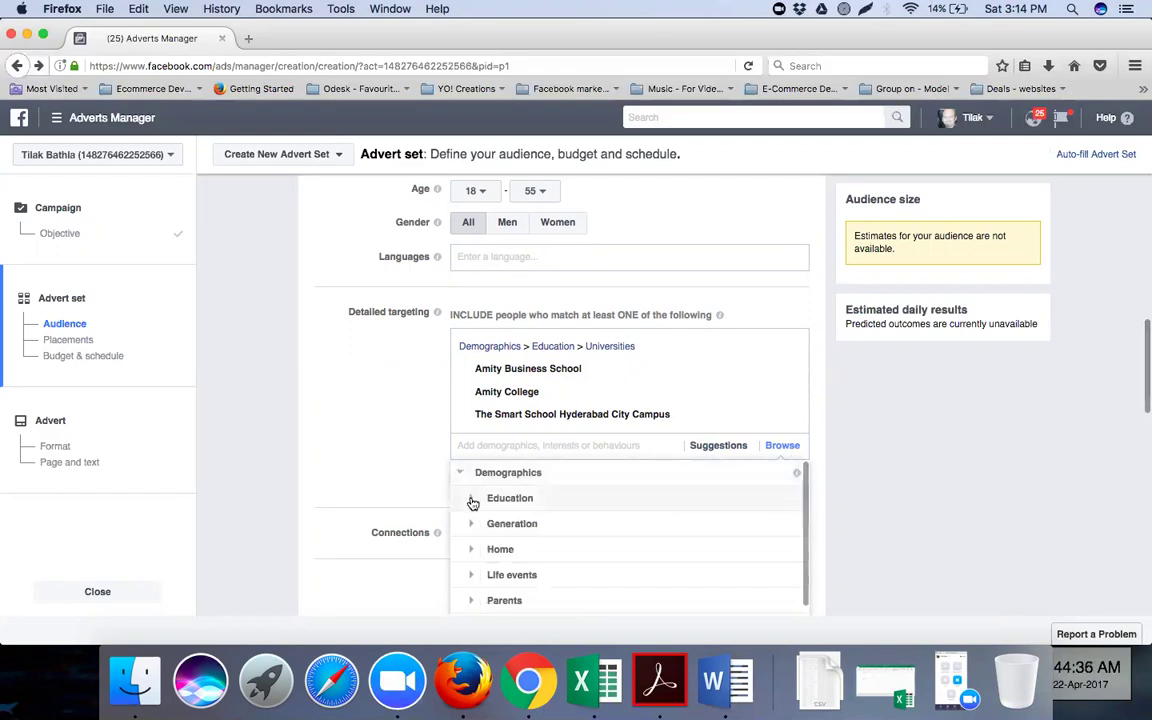
click(473, 500)
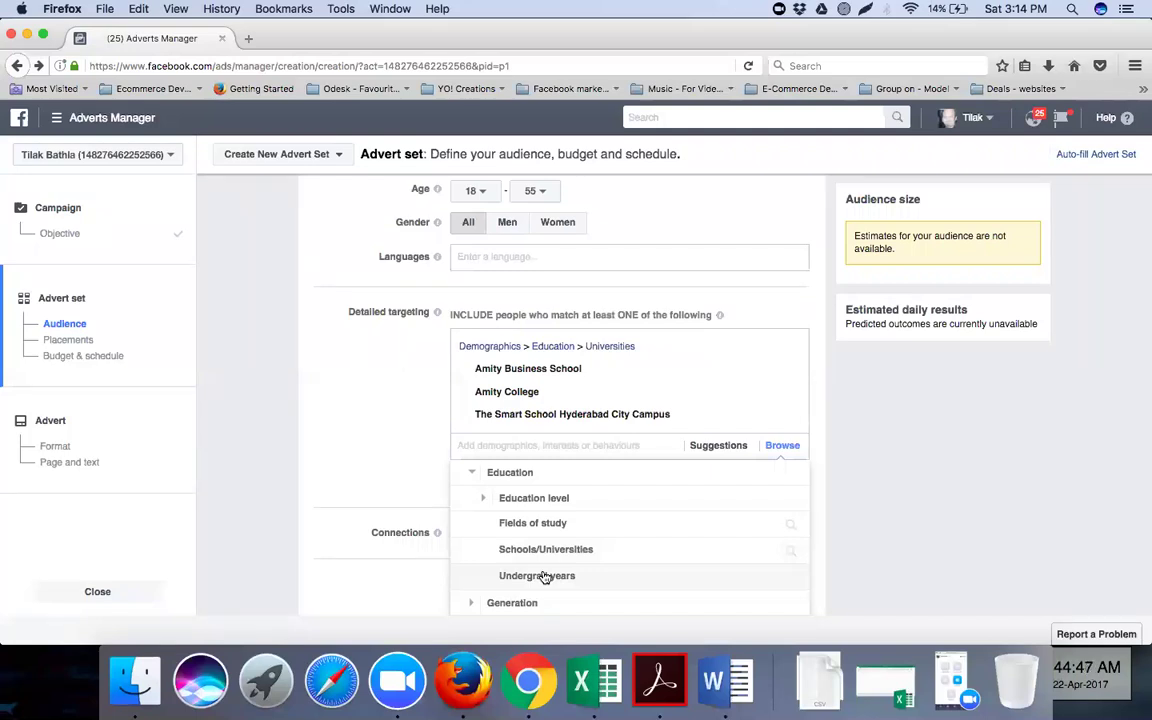
scroll(538, 565, down, 3)
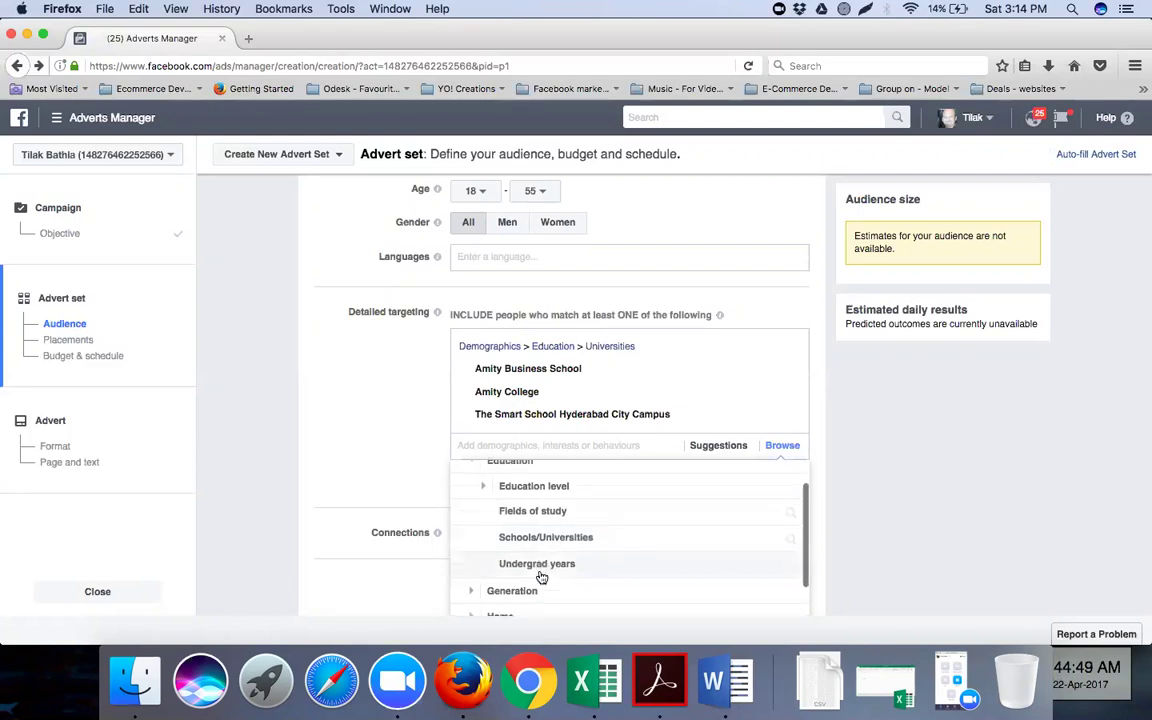
click(527, 510)
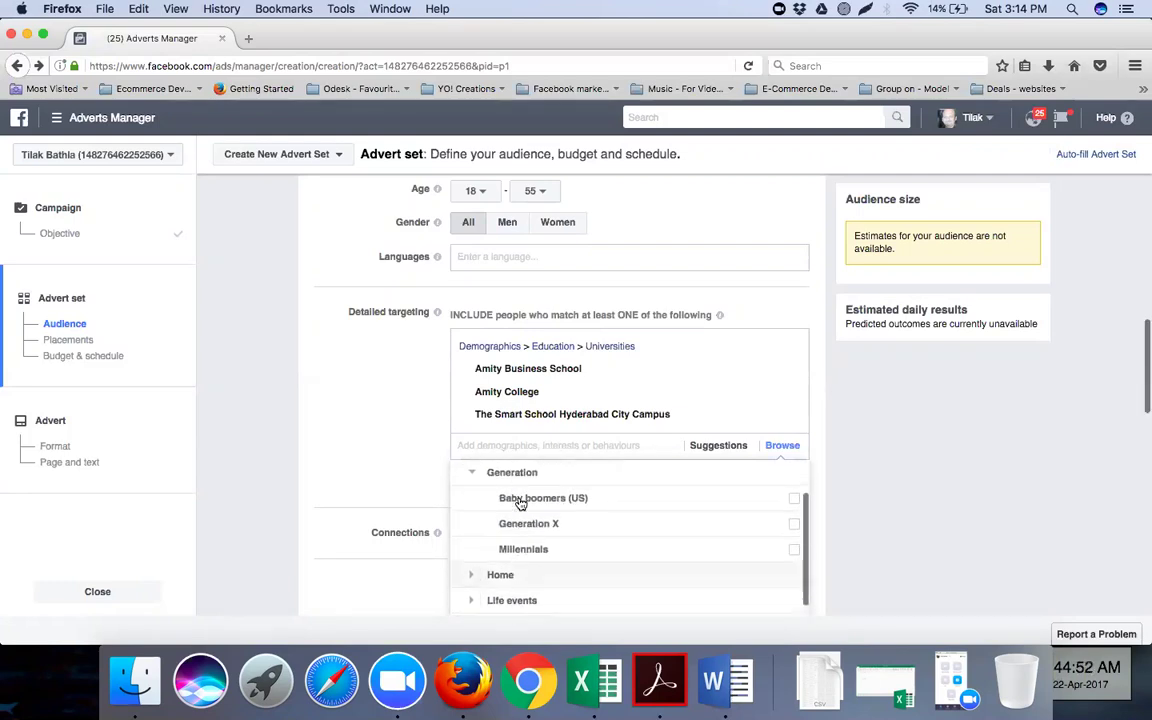
scroll(529, 555, down, 1)
scroll(555, 485, up, 1)
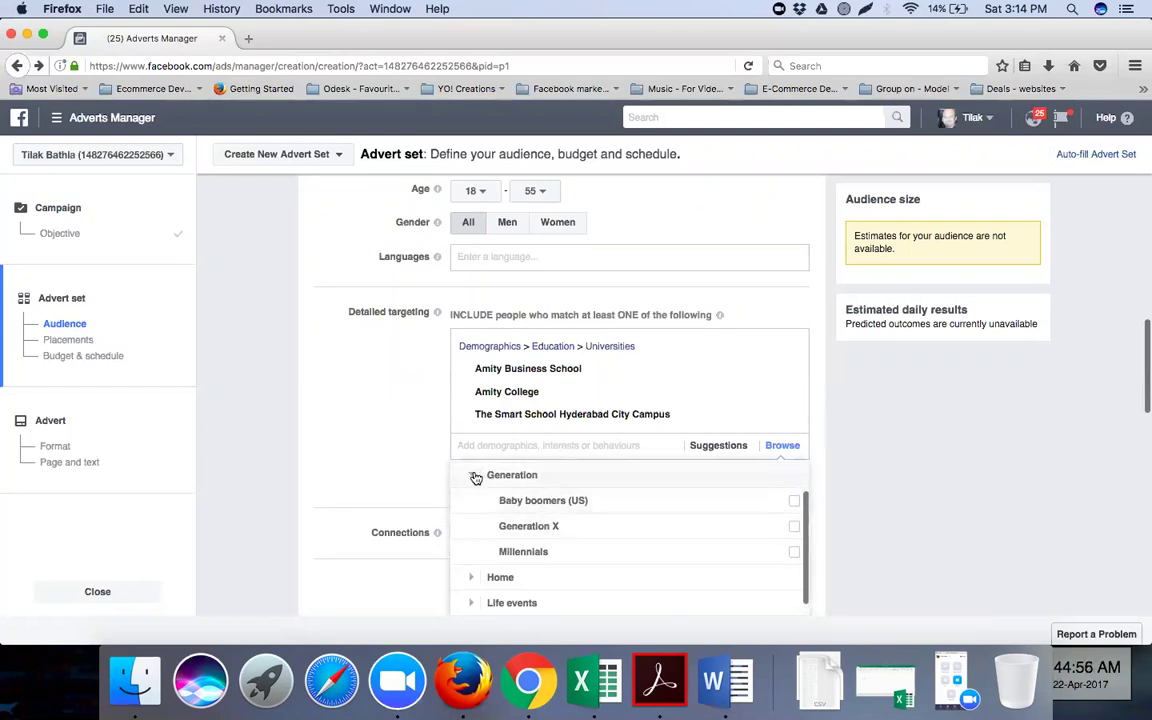
mouse_move(580, 504)
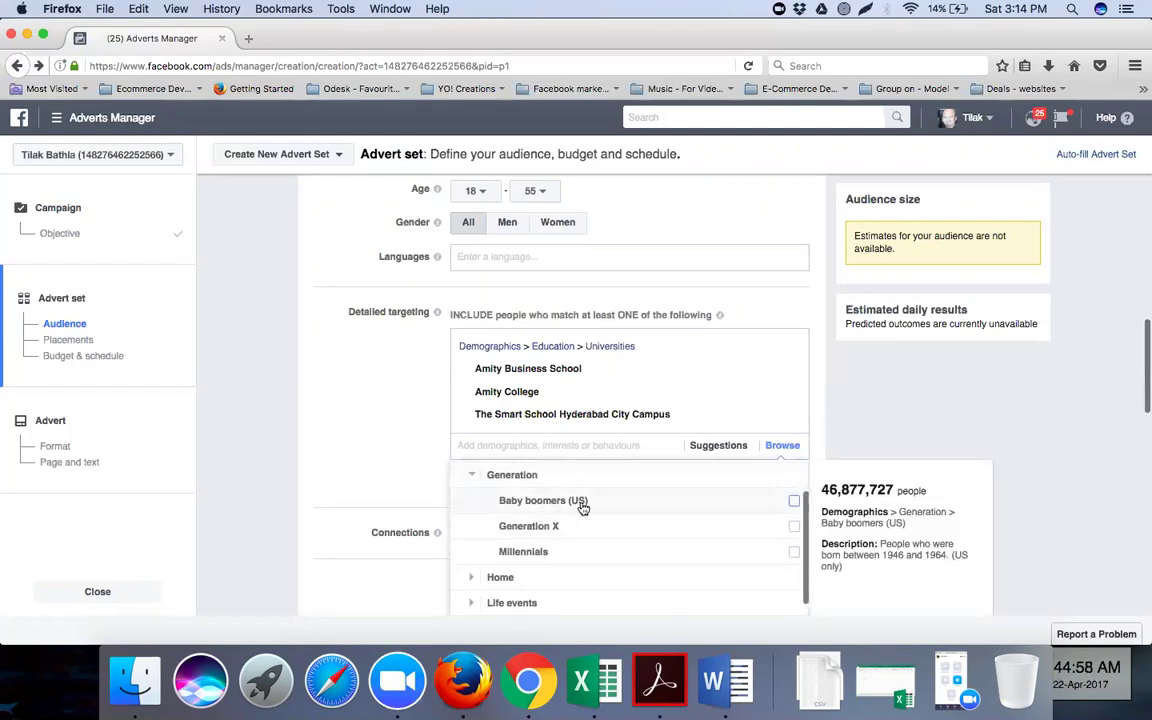
mouse_move(581, 551)
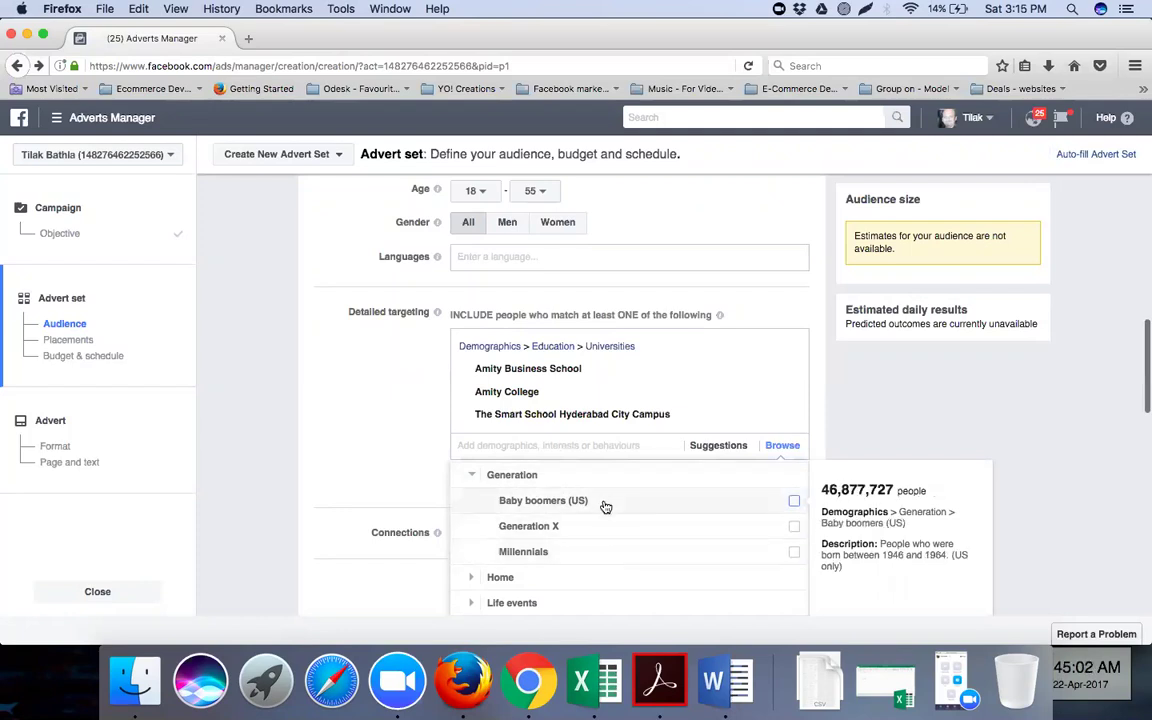
Collapse the Generation options and expand the Life events category
click(471, 479)
scroll(493, 548, down, 2)
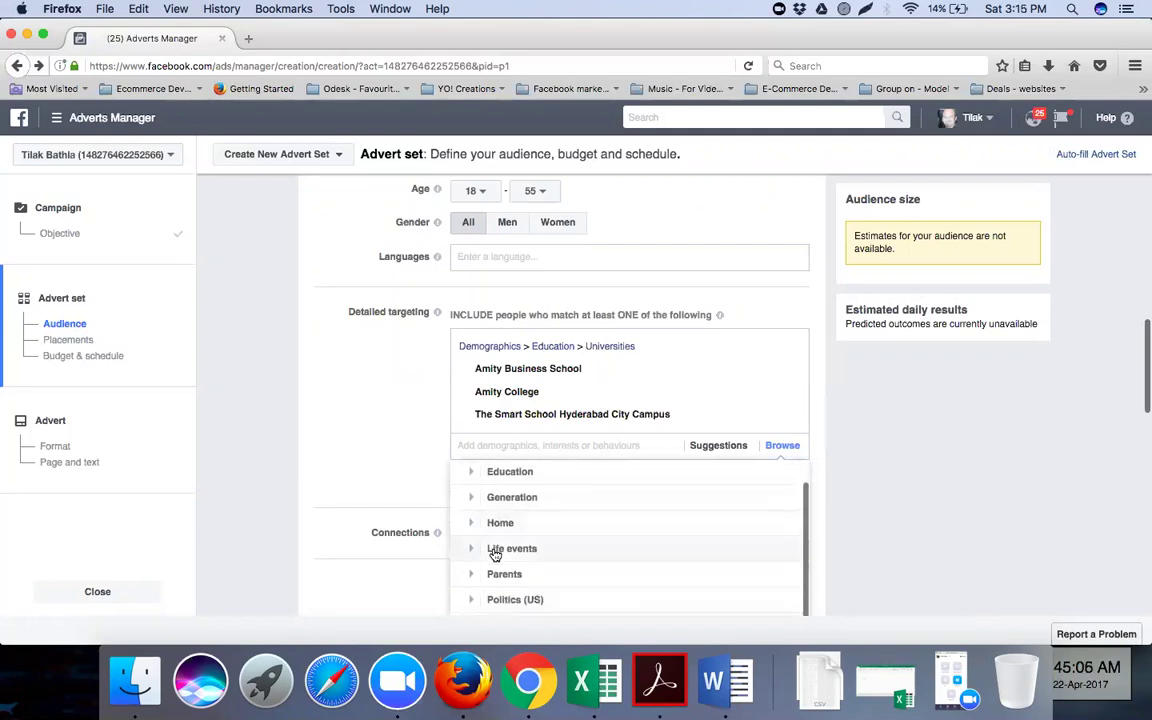
click(494, 551)
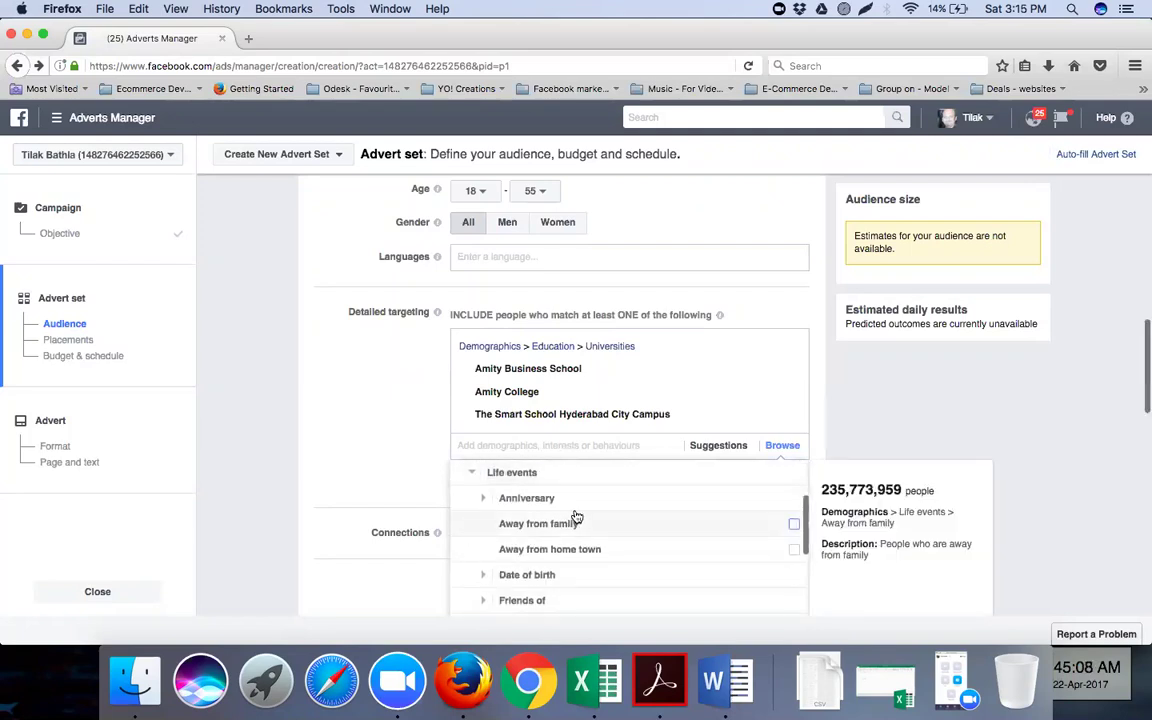
scroll(608, 512, down, 2)
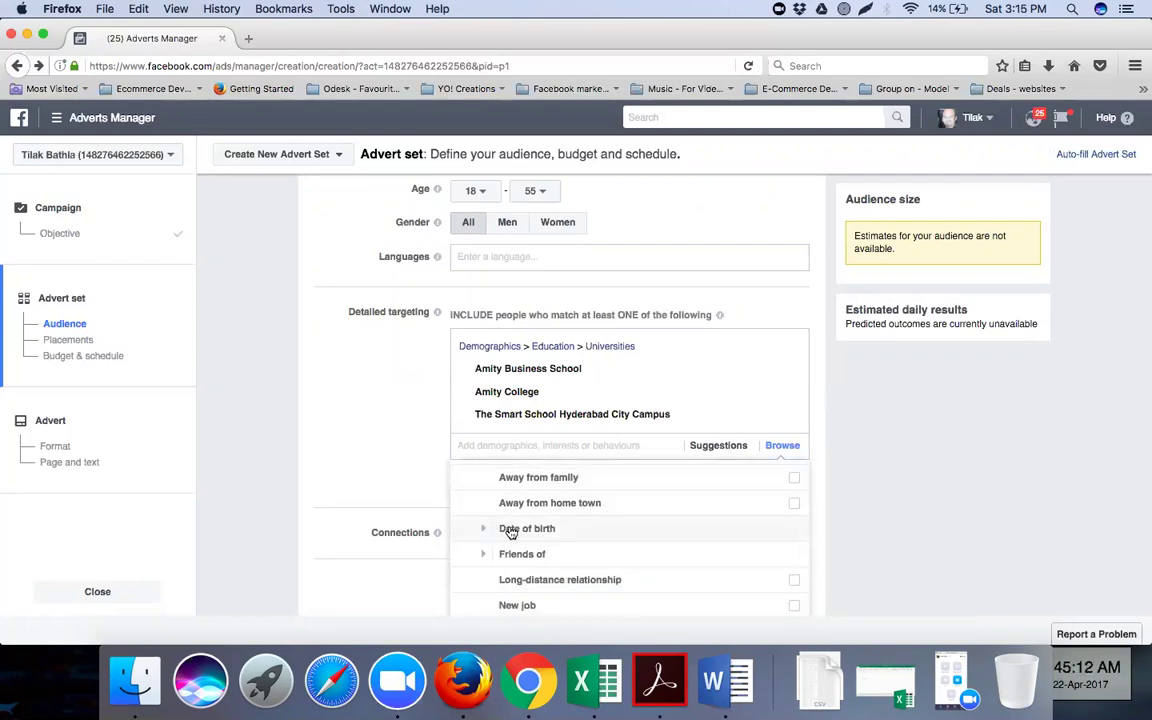
scroll(593, 532, down, 1)
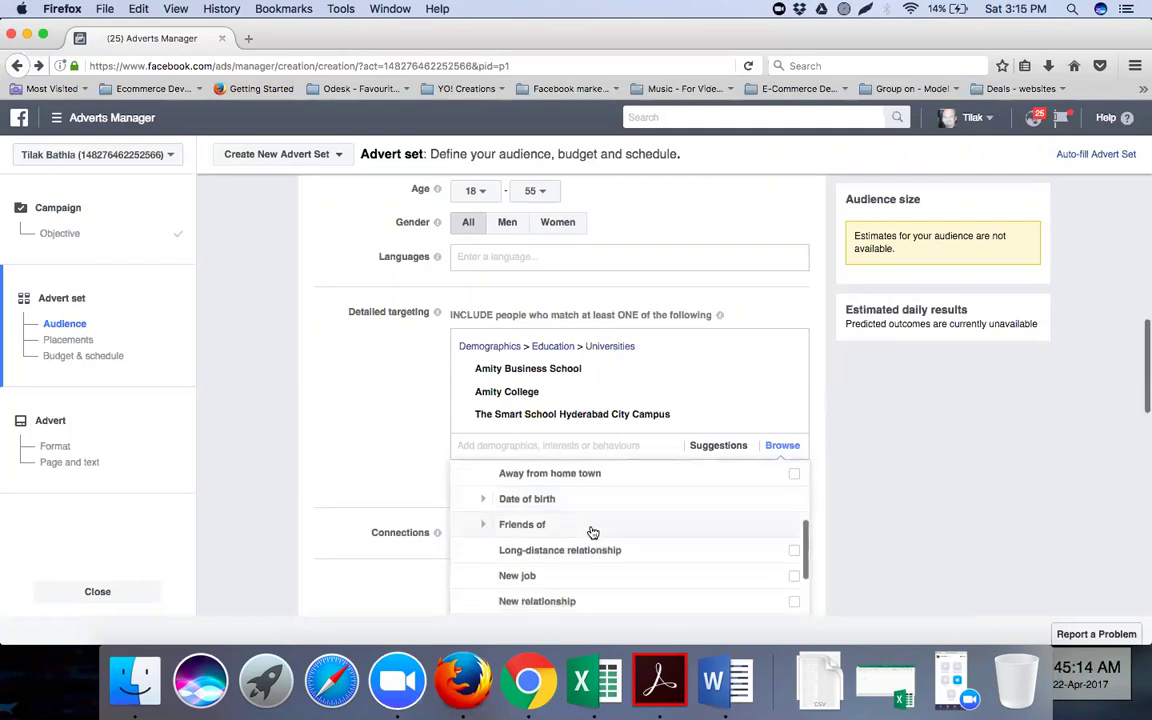
mouse_move(553, 552)
scroll(553, 552, down, 2)
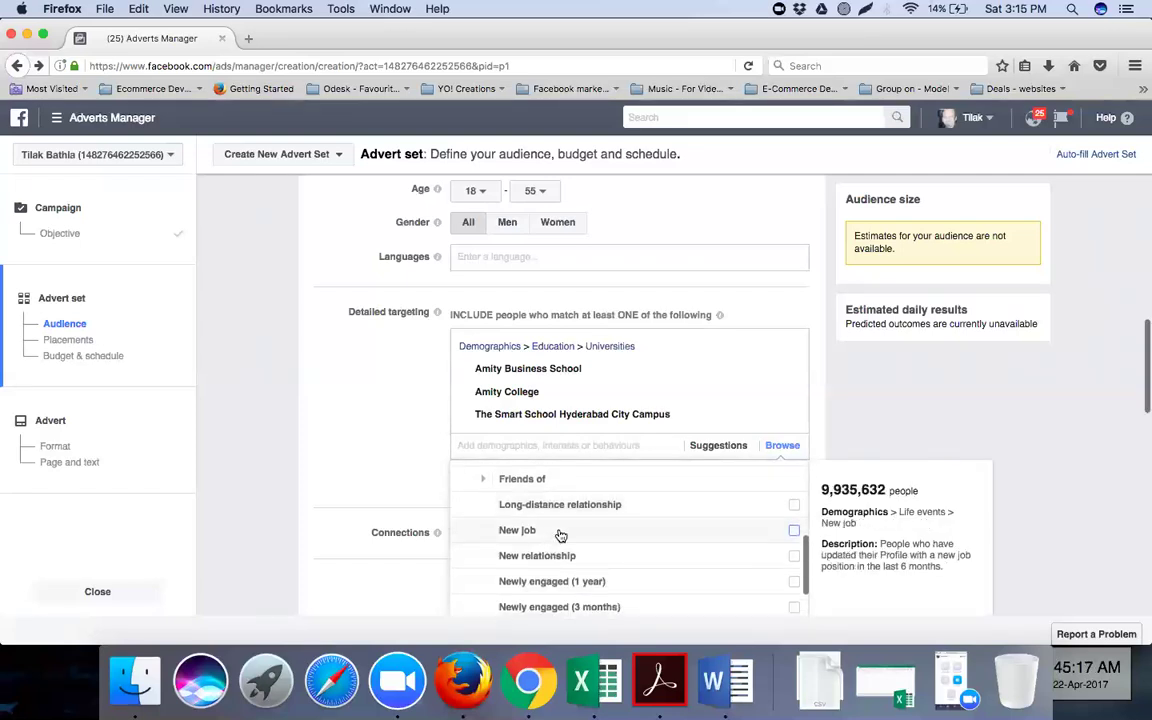
scroll(561, 536, down, 5)
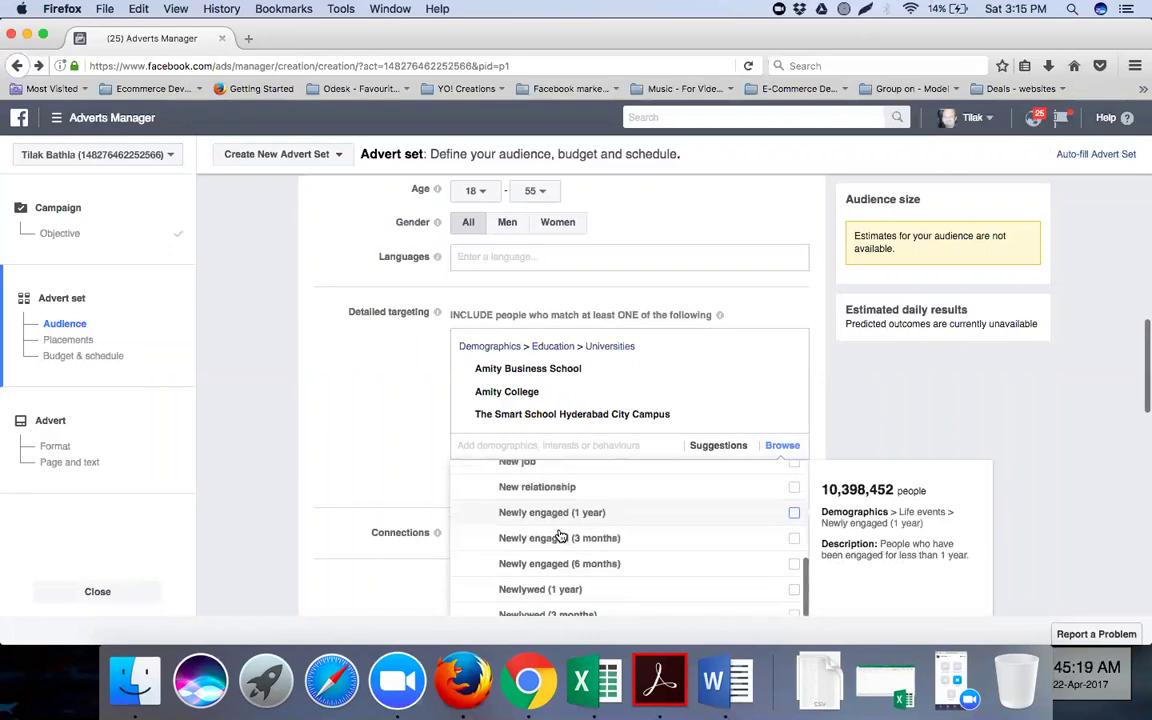
scroll(520, 540, down, 2)
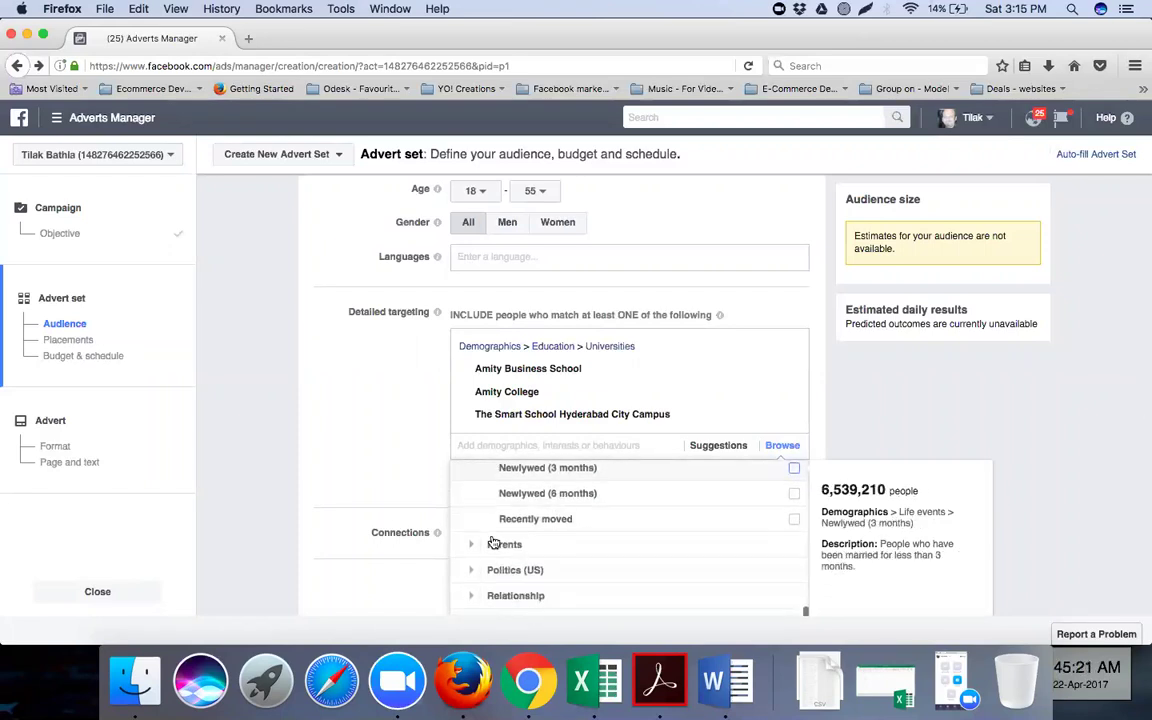
scroll(487, 546, down, 1)
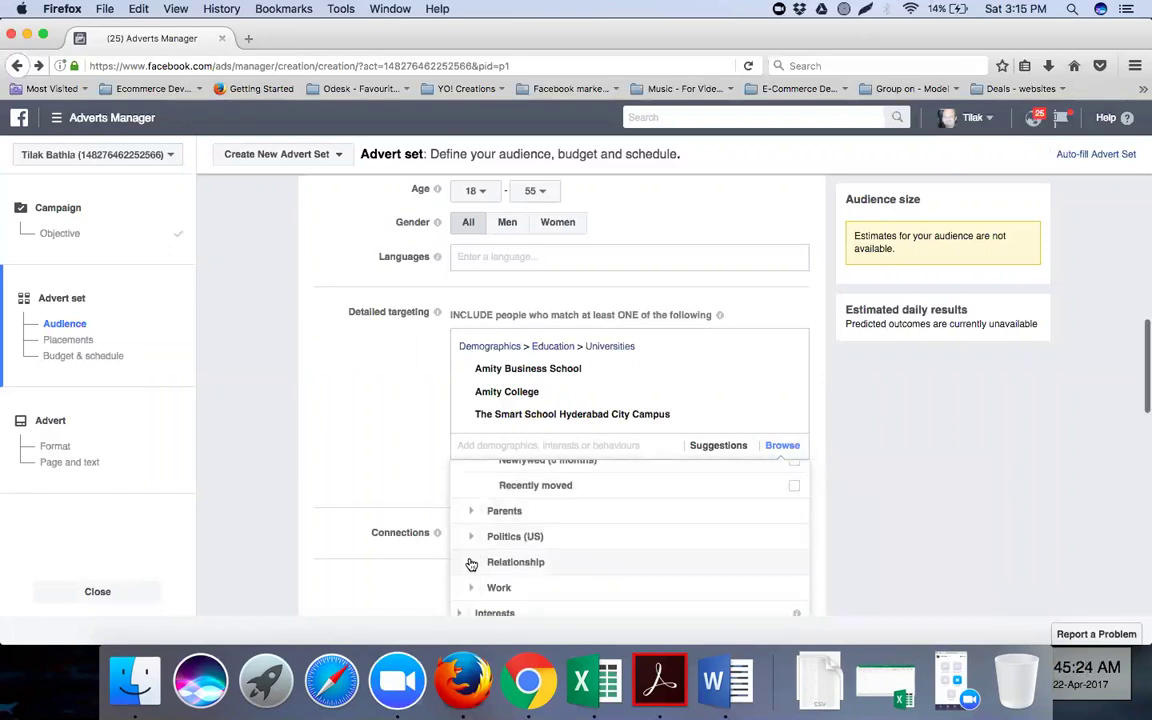
Expand Relationship, Interested In and Relationship Status, then Work to show Employers, Industries and Job Titles
click(470, 561)
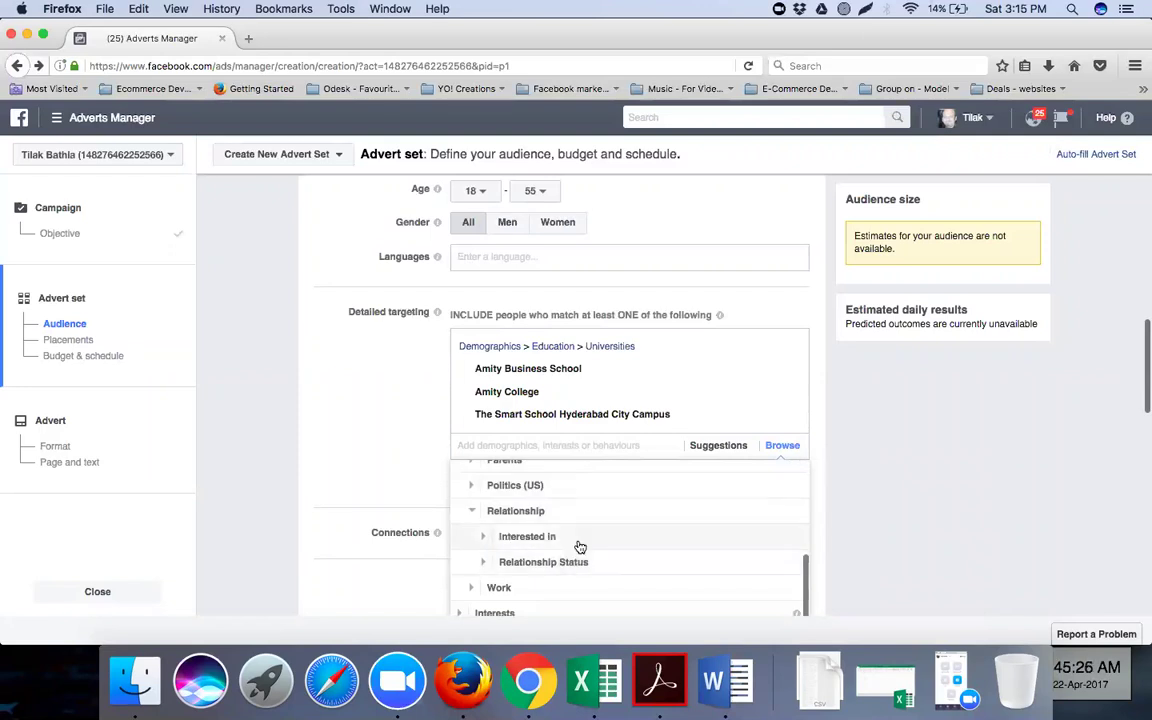
click(483, 522)
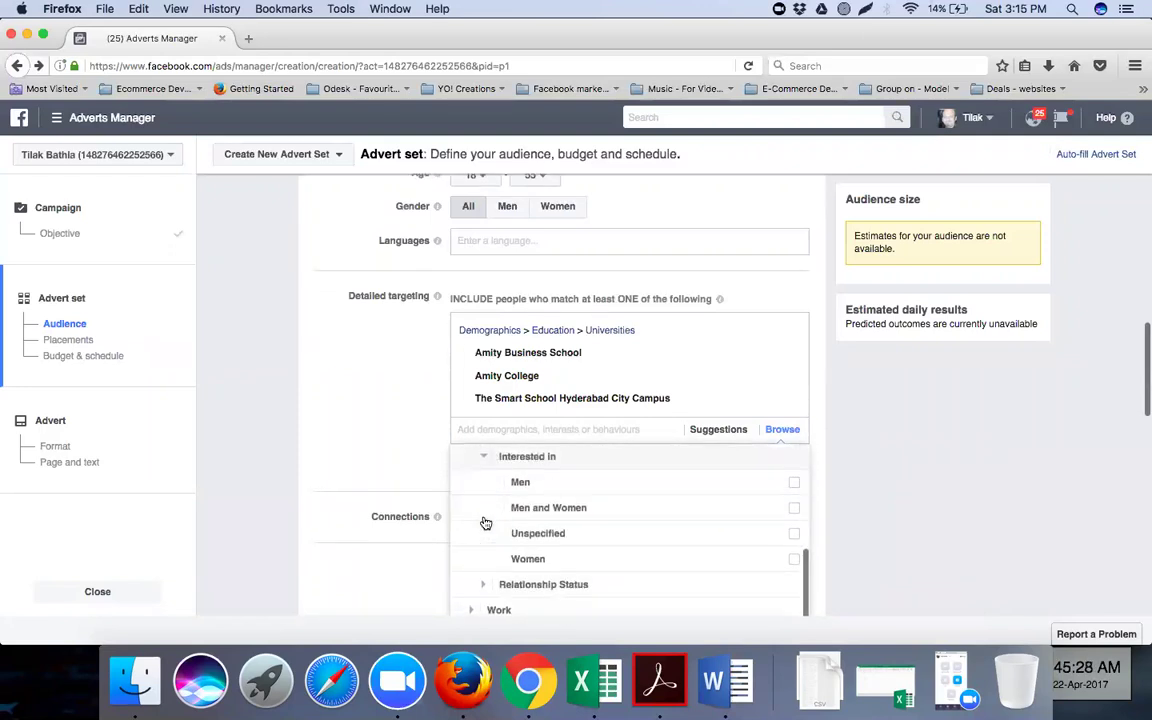
scroll(558, 545, down, 1)
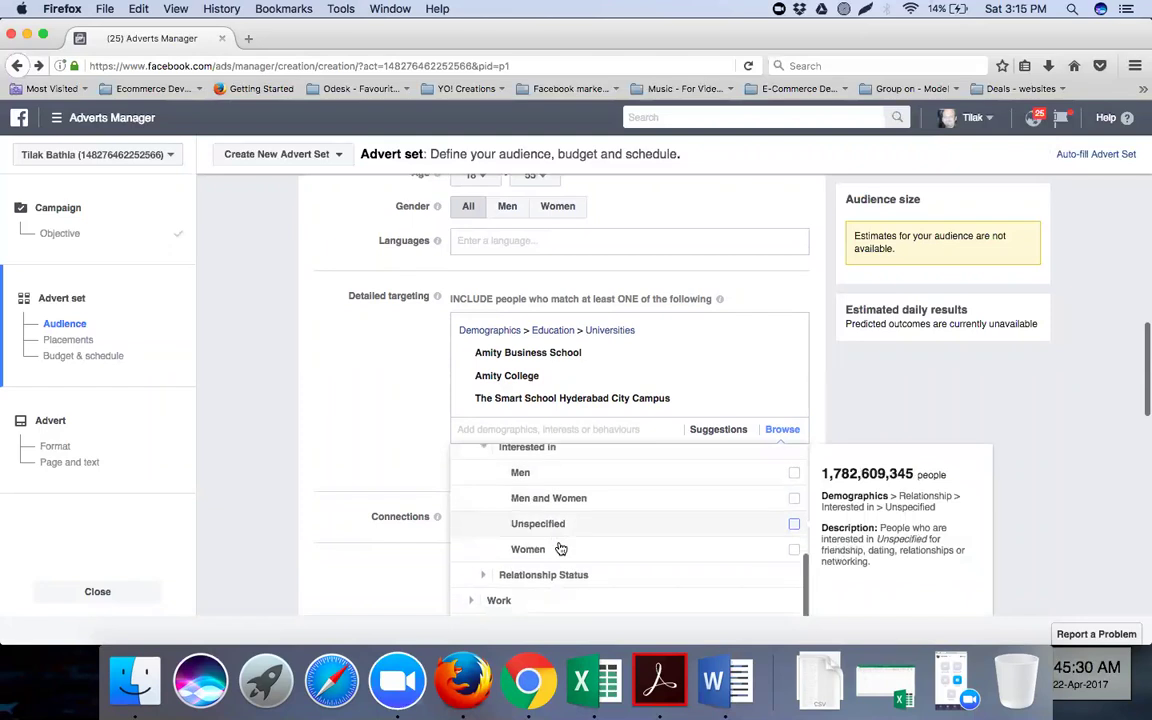
click(536, 572)
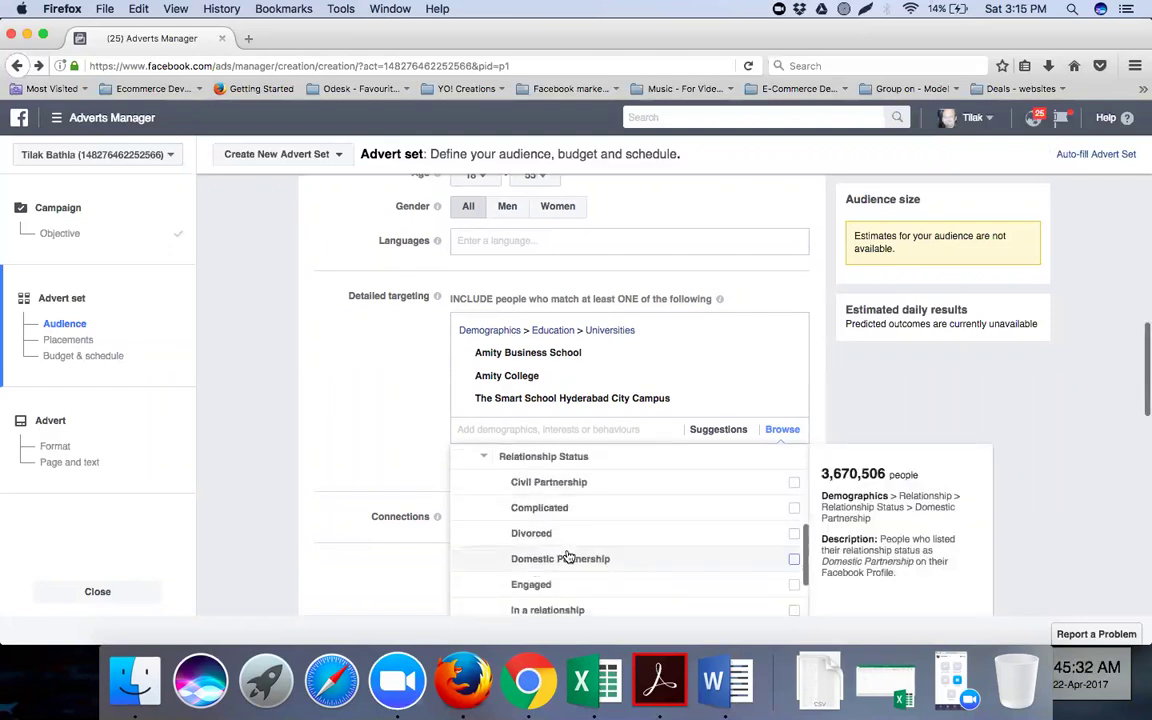
scroll(560, 560, down, 5)
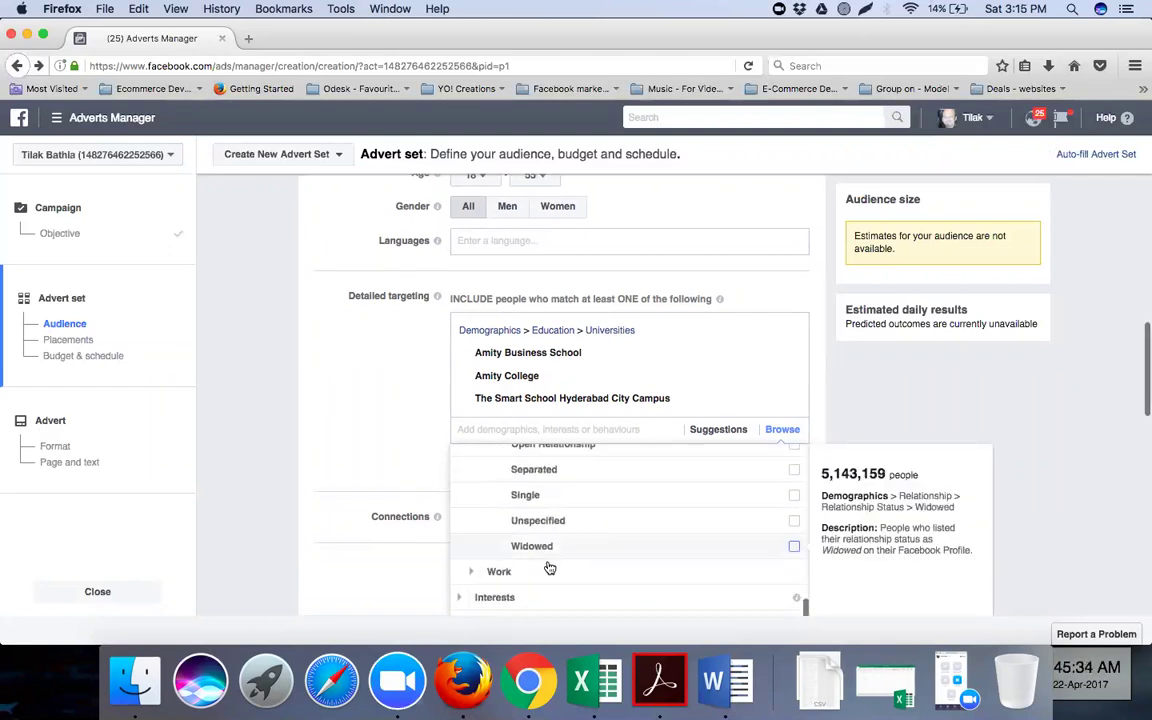
click(546, 575)
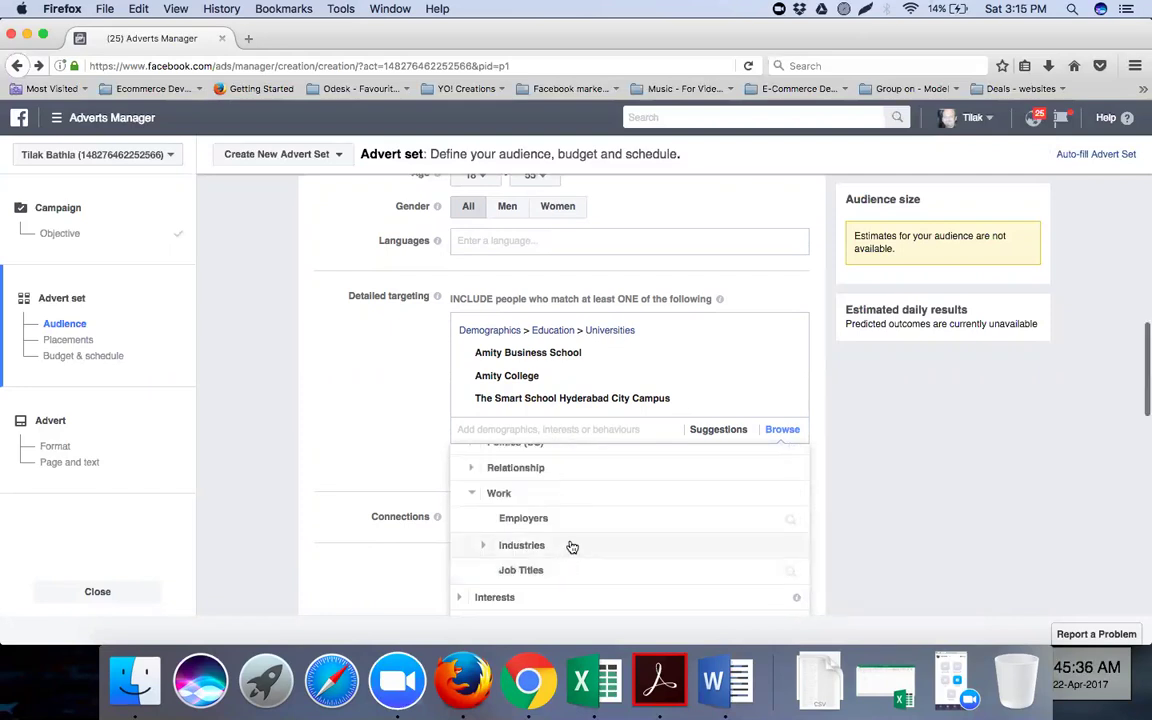
scroll(571, 545, down, 1)
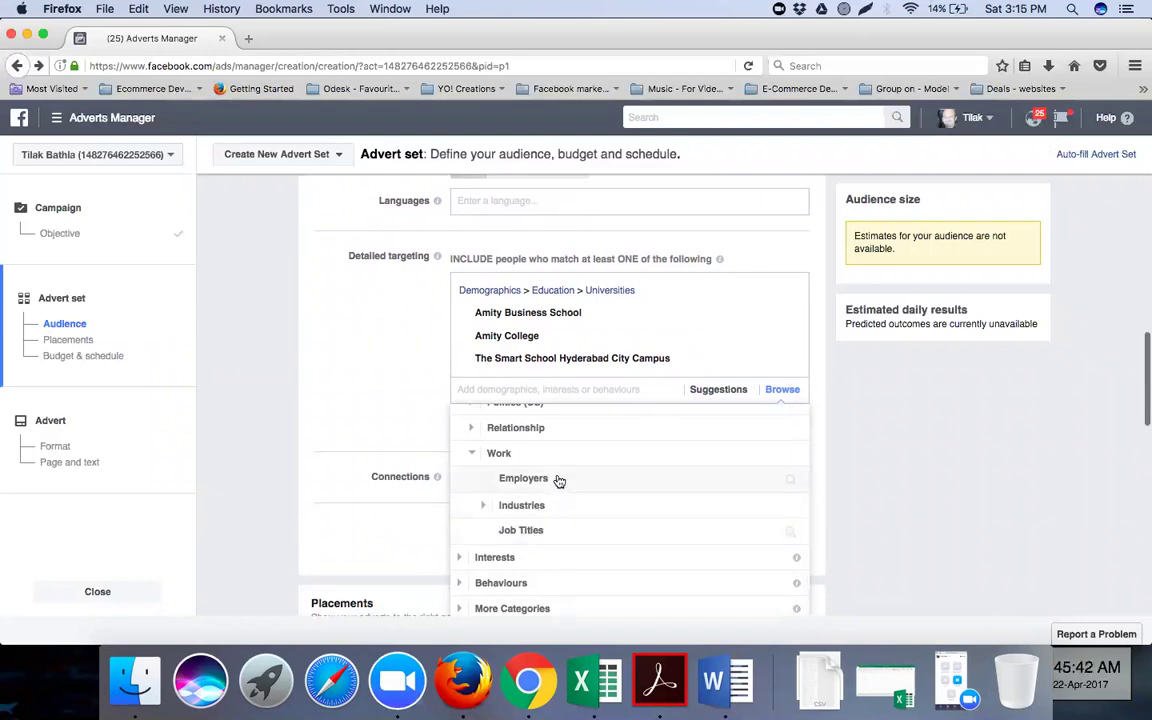
Search 'google' under Work > Employers and add Google, cutting potential reach below 1,000
click(559, 481)
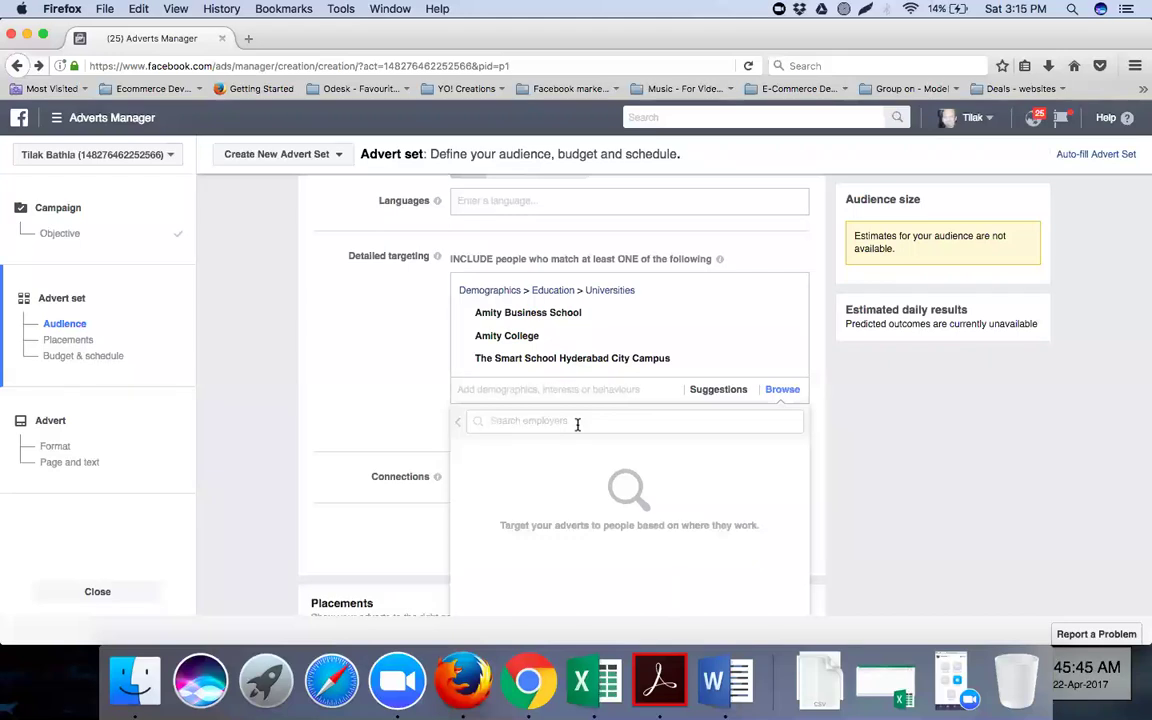
text(google)
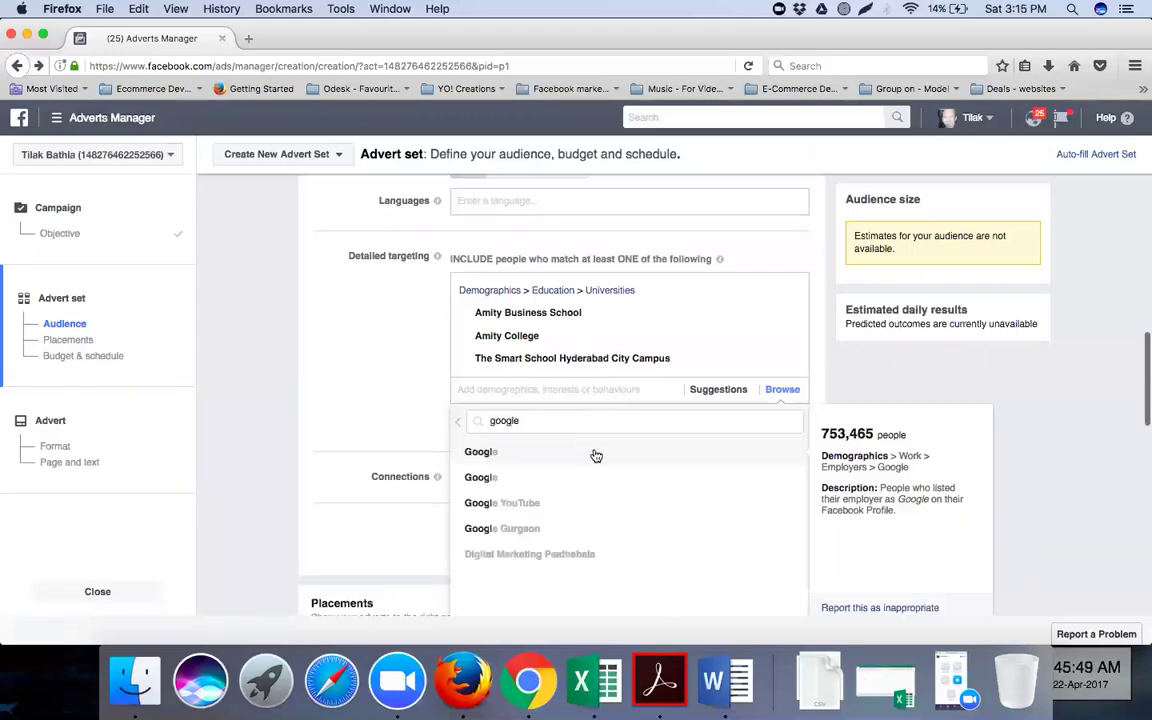
click(595, 456)
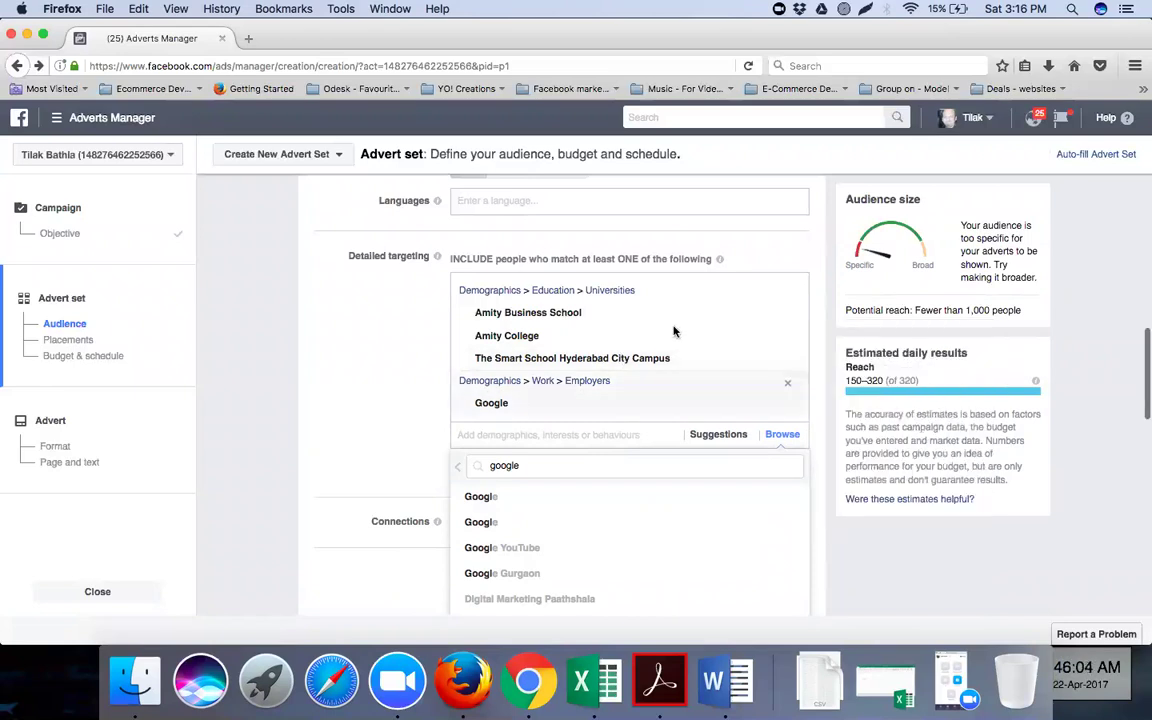
click(345, 378)
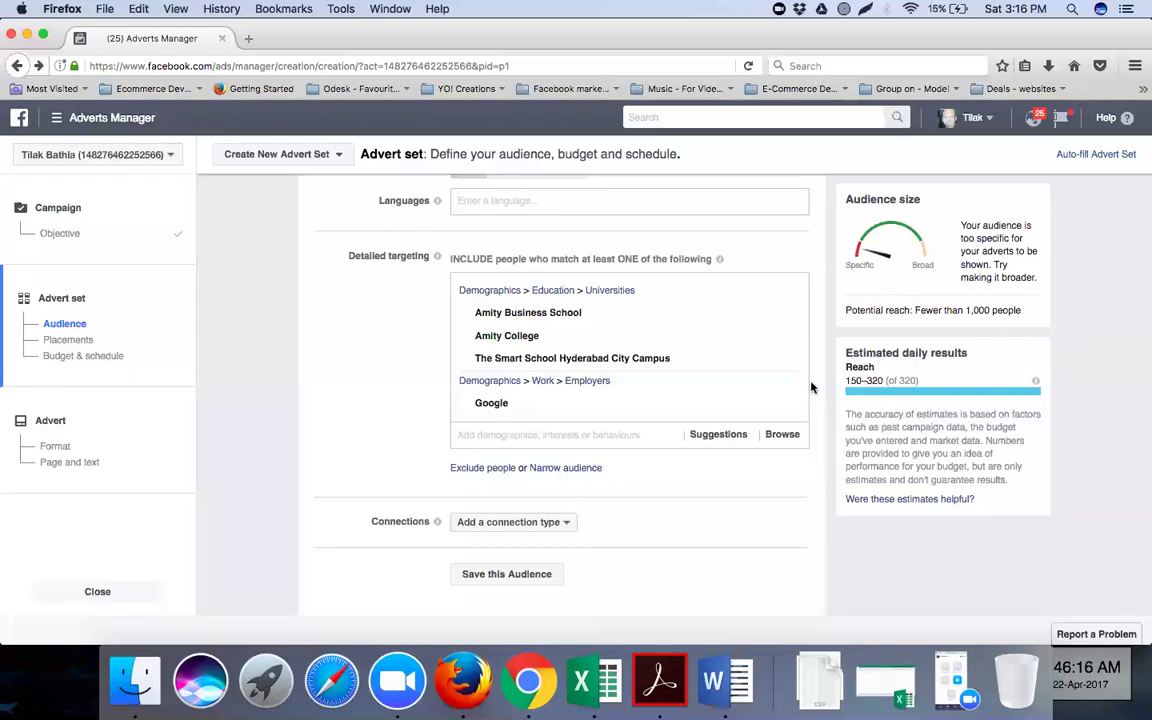
mouse_move(576, 312)
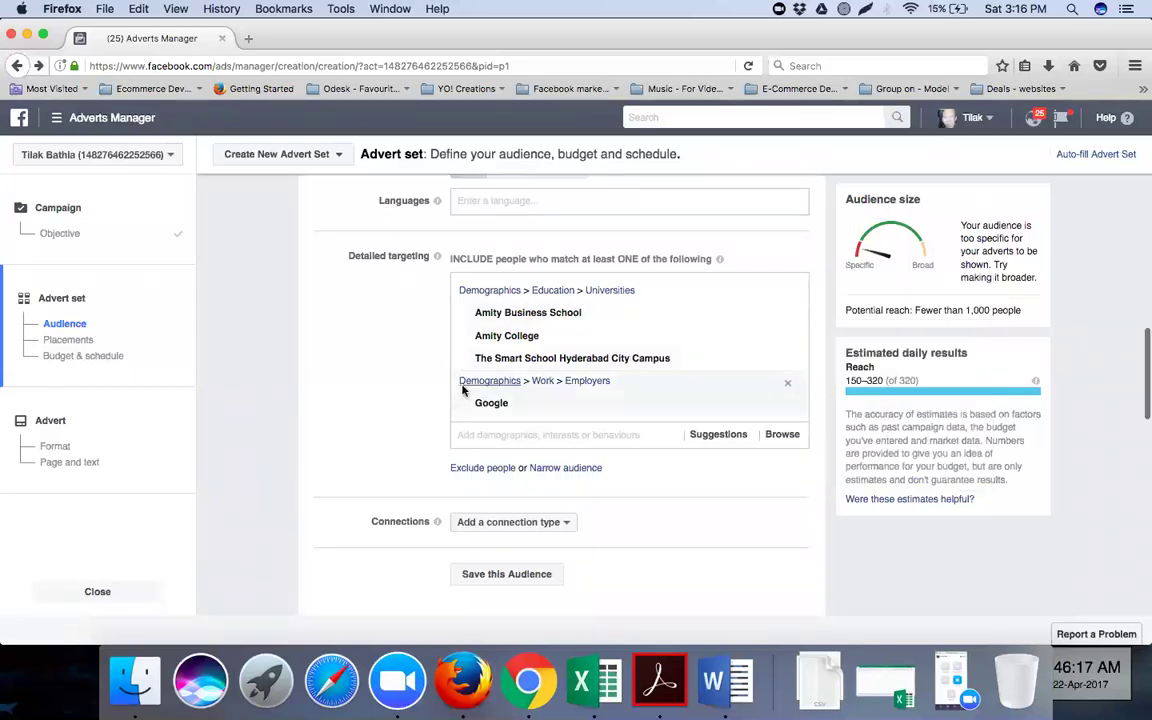
scroll(365, 397, down, 2)
scroll(365, 397, down, 1)
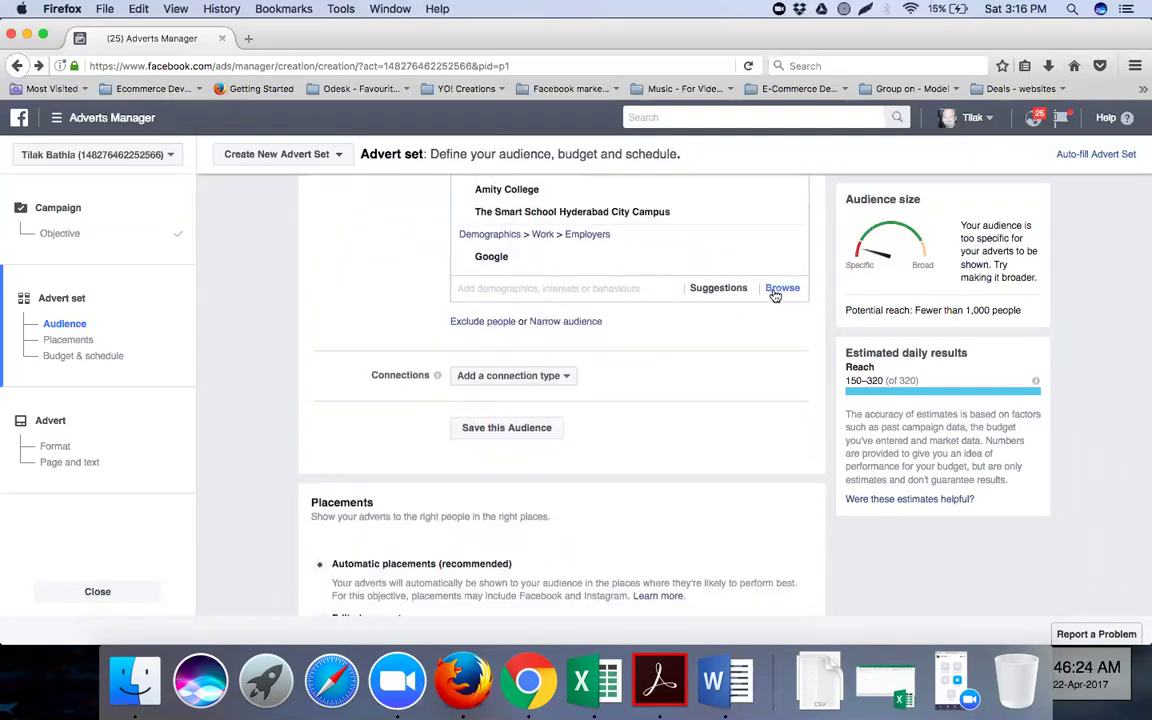
mouse_move(684, 214)
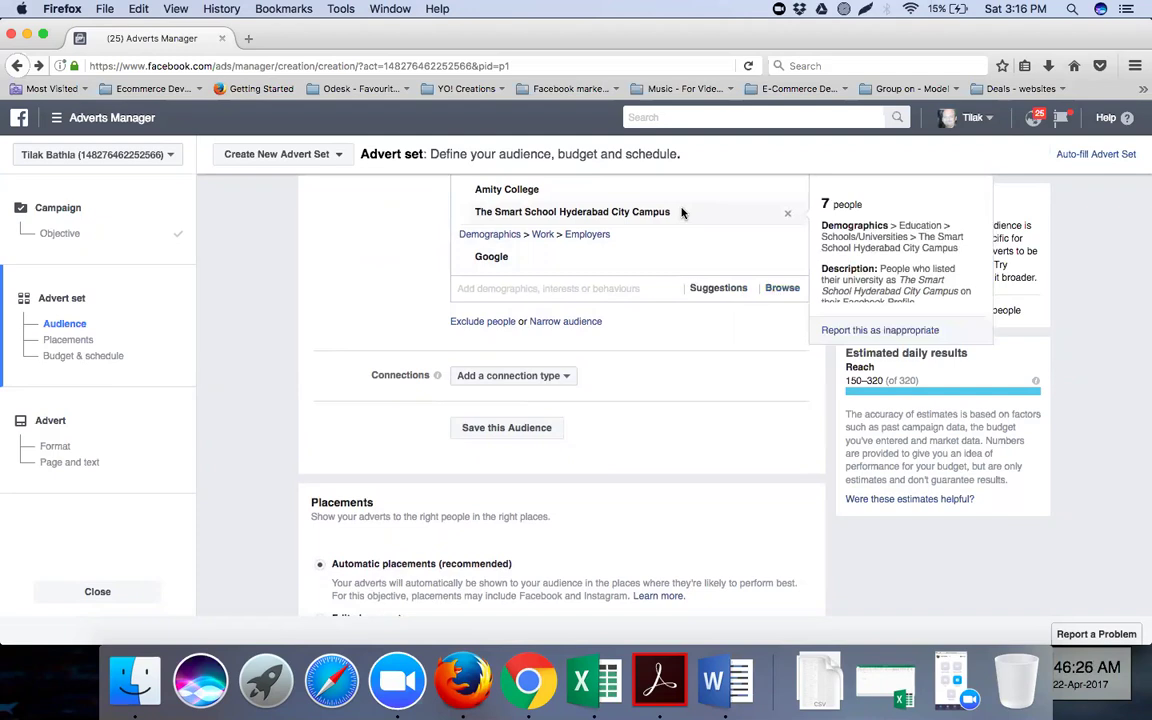
scroll(614, 368, down, 1)
scroll(635, 344, up, 10)
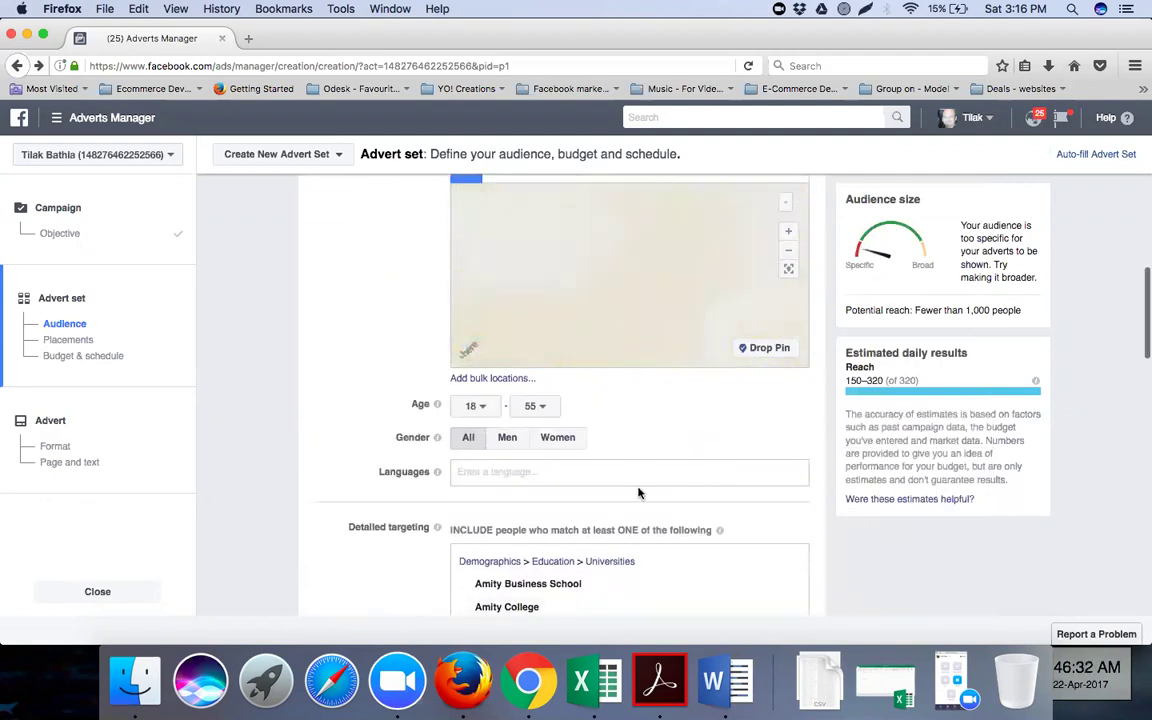
scroll(638, 490, down, 10)
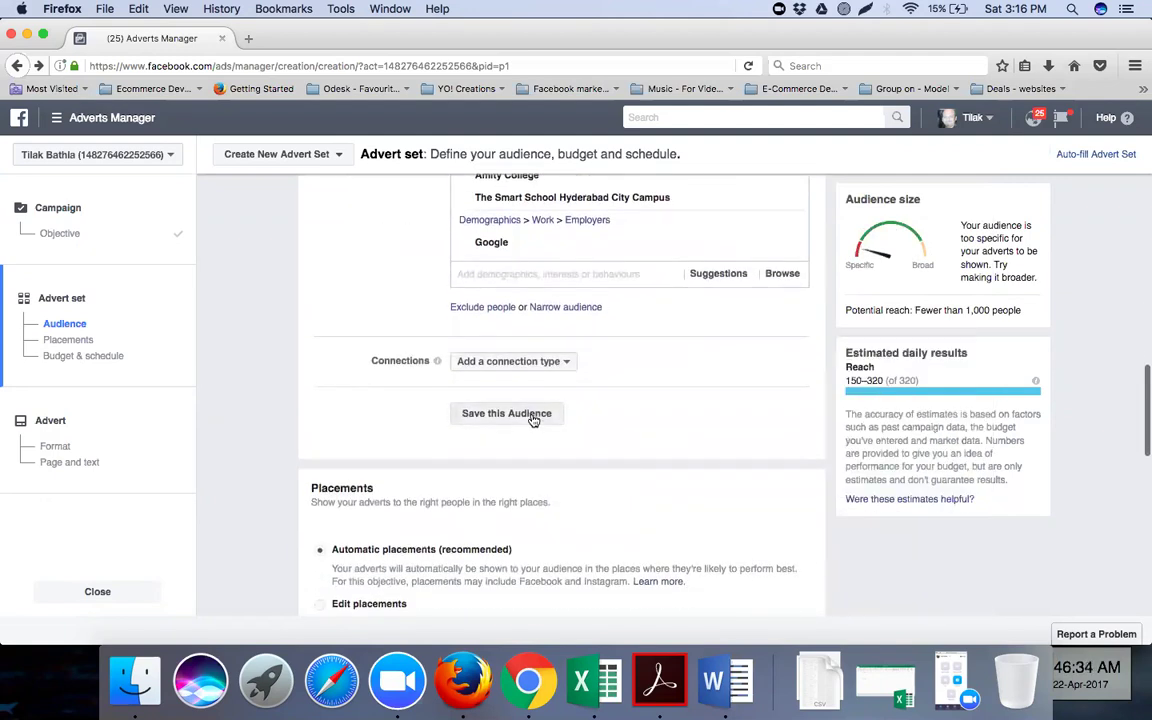
Save the current targeting as the audience 'dummy - Hyderabad, amity, google'
click(532, 414)
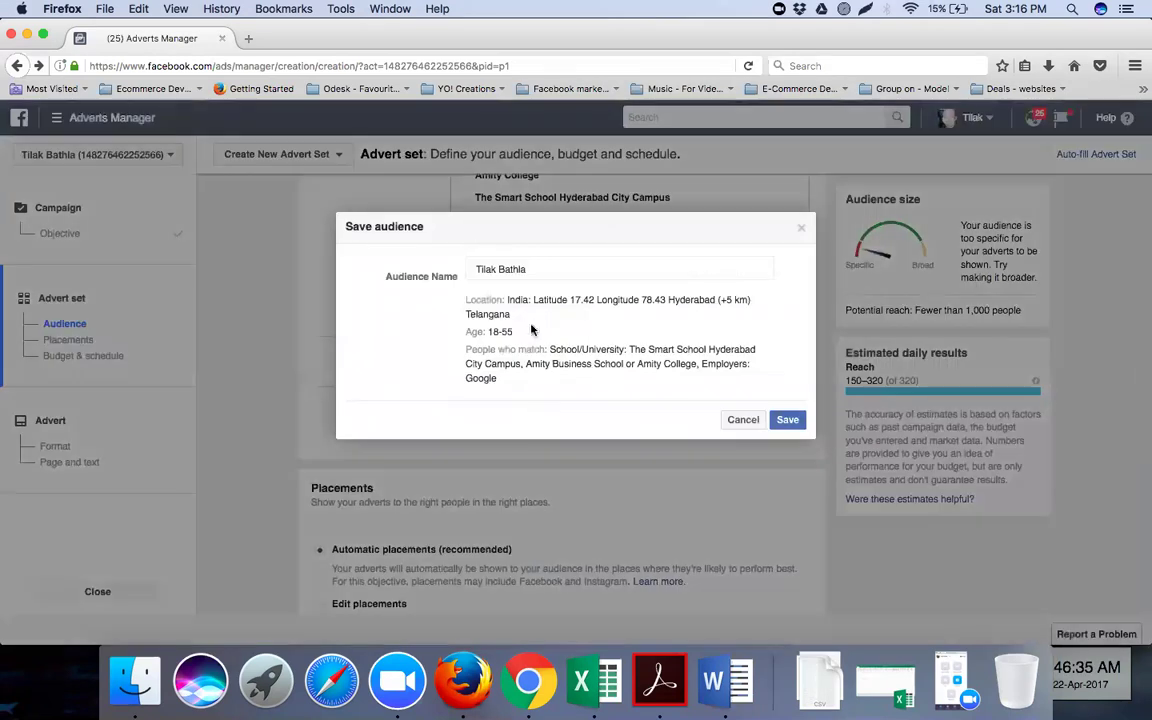
click(530, 268)
drag(530, 268, 459, 268)
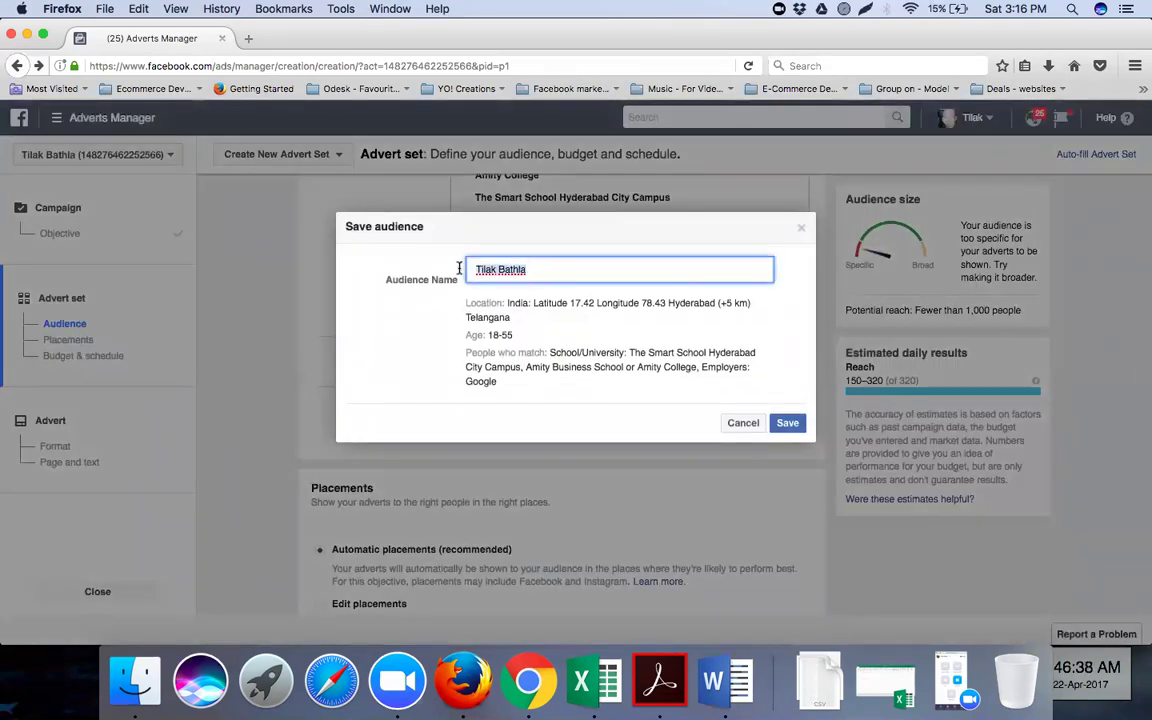
text(dummy - Hyderabad)
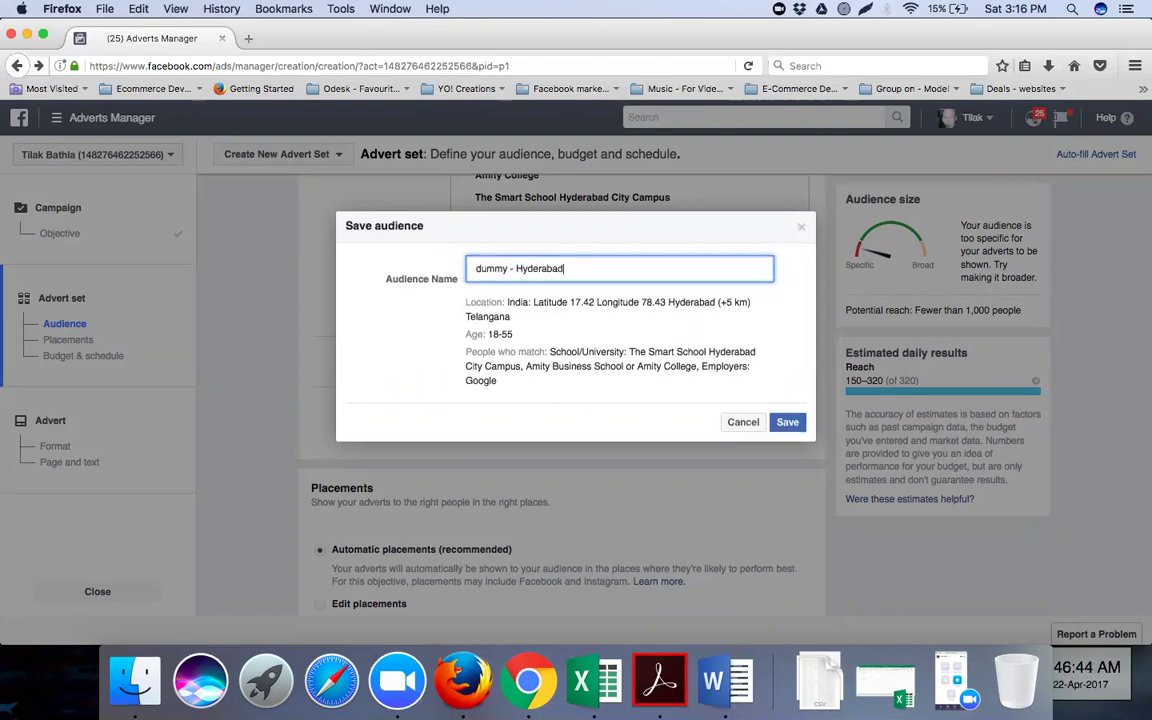
text(, amity)
text(, google)
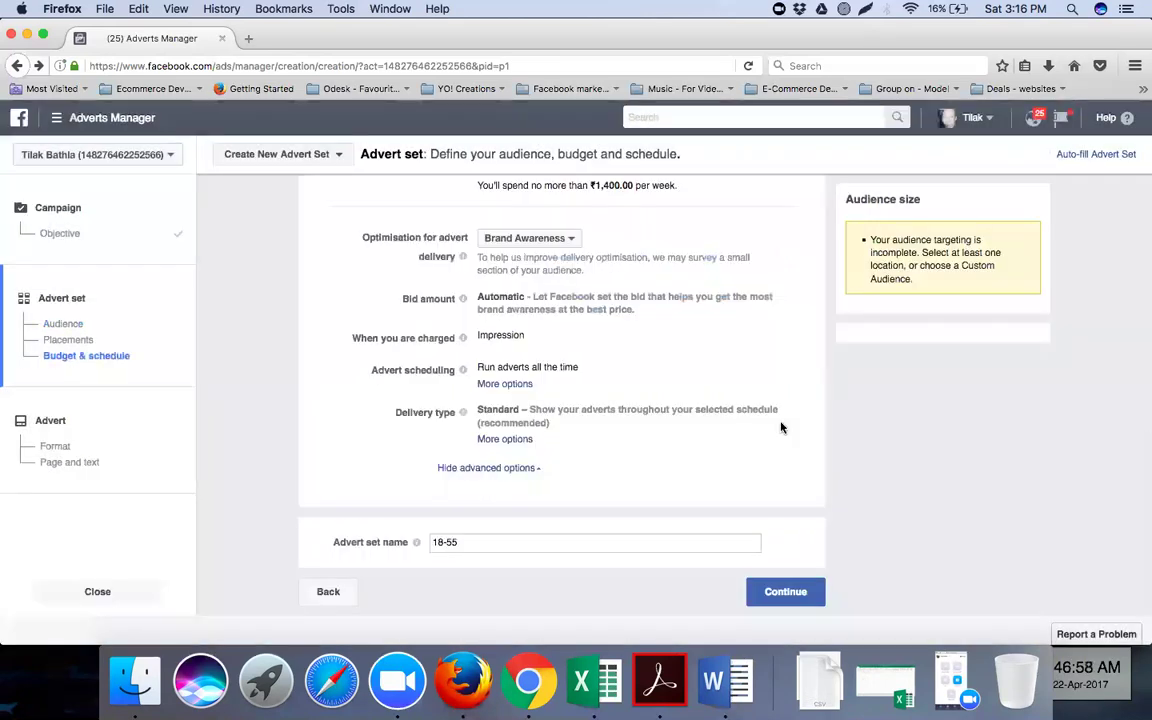
scroll(782, 428, up, 2)
scroll(782, 428, up, 2)
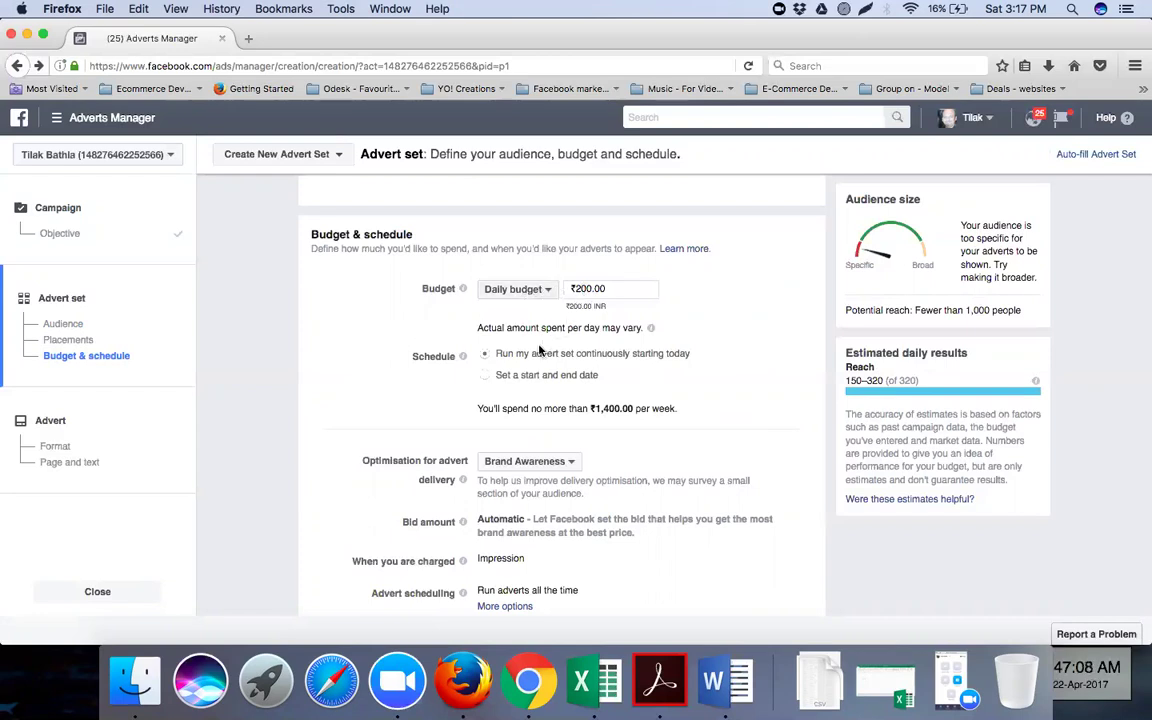
click(483, 377)
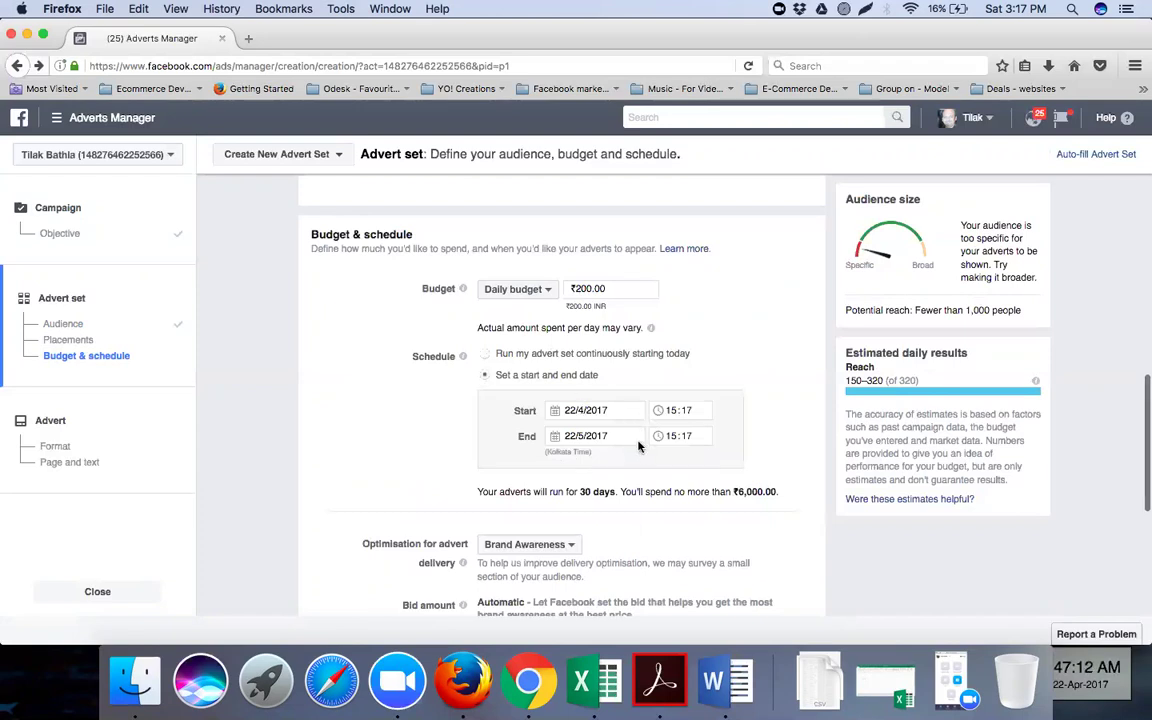
click(483, 355)
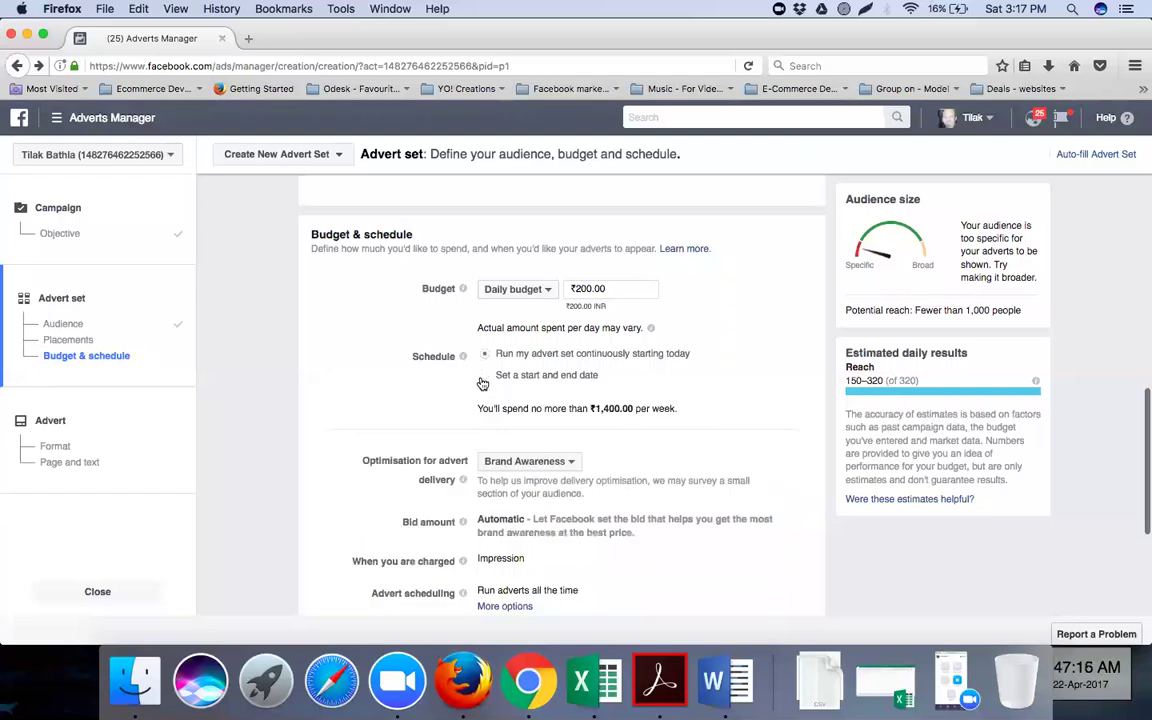
scroll(482, 383, down, 2)
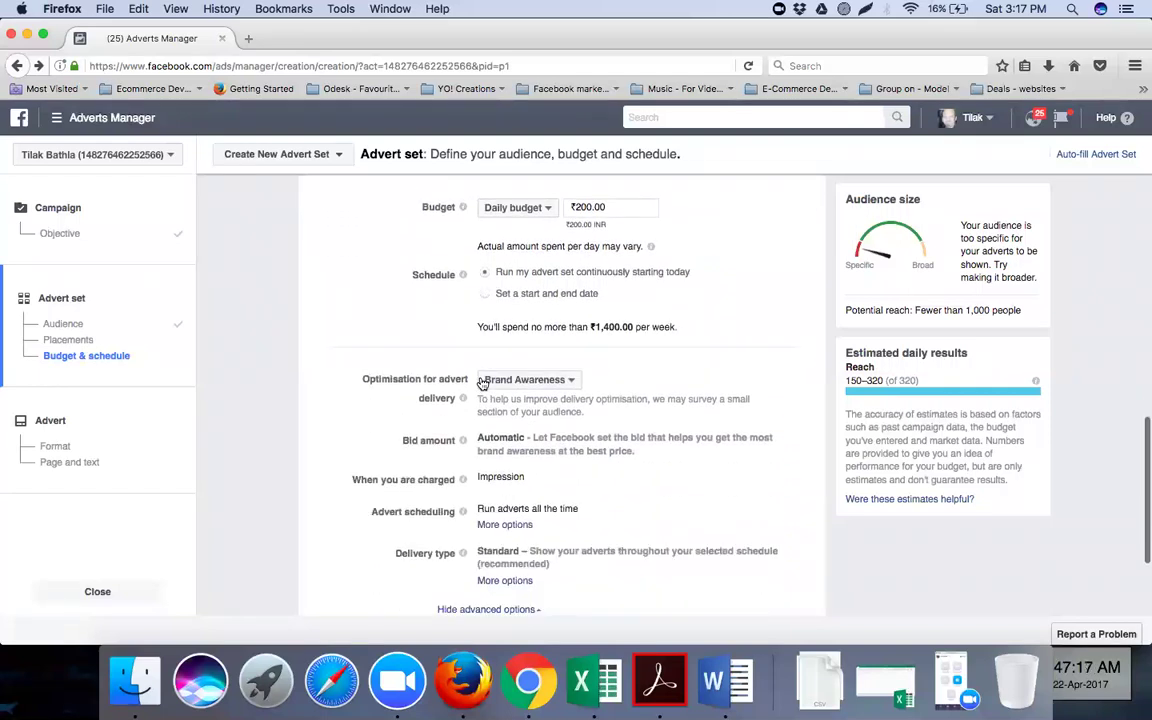
scroll(520, 350, down, 2)
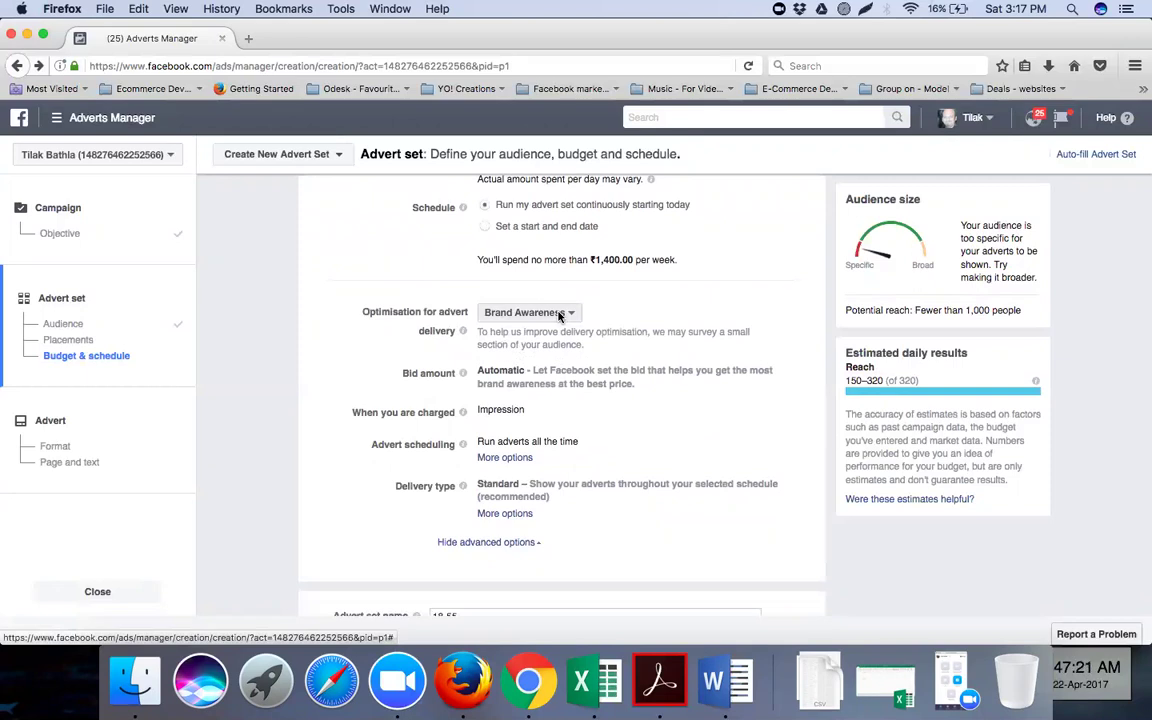
click(560, 313)
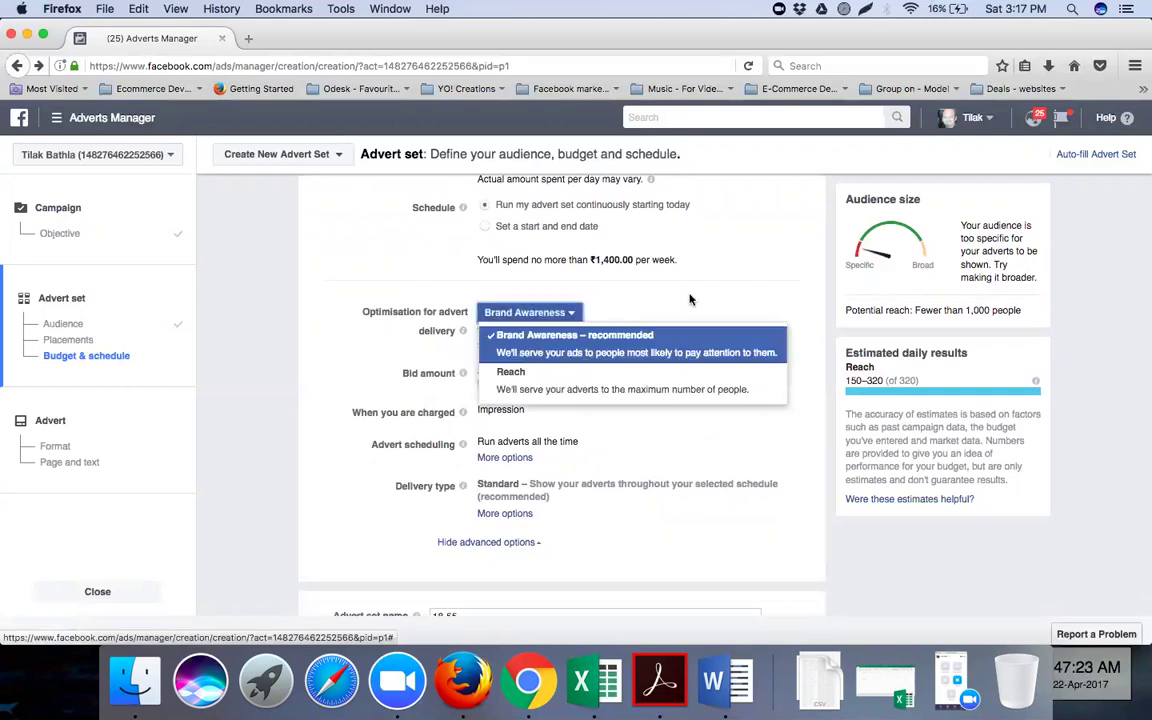
click(689, 299)
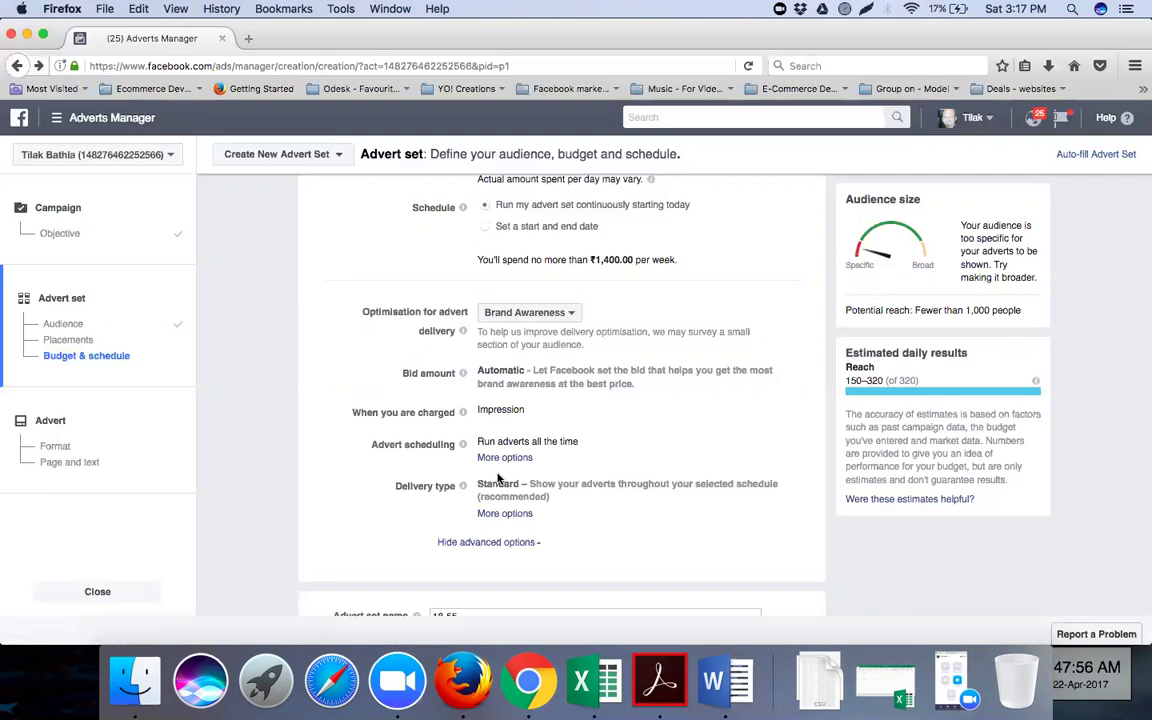
click(504, 542)
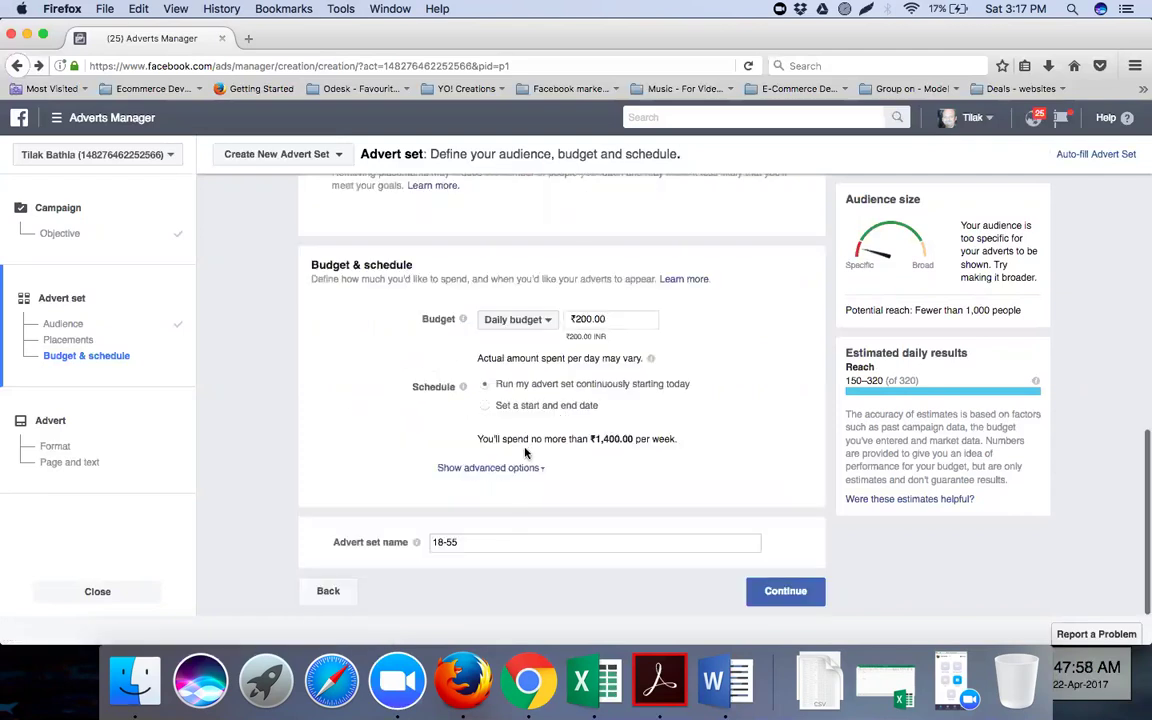
click(474, 470)
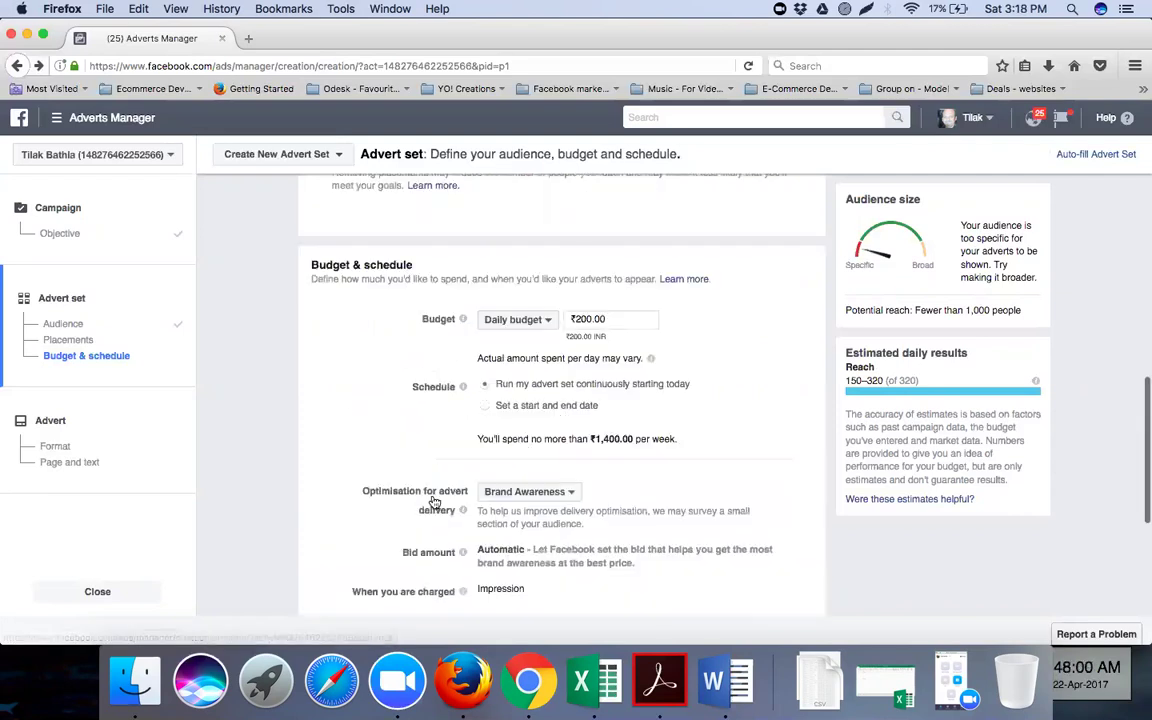
scroll(488, 450, down, 5)
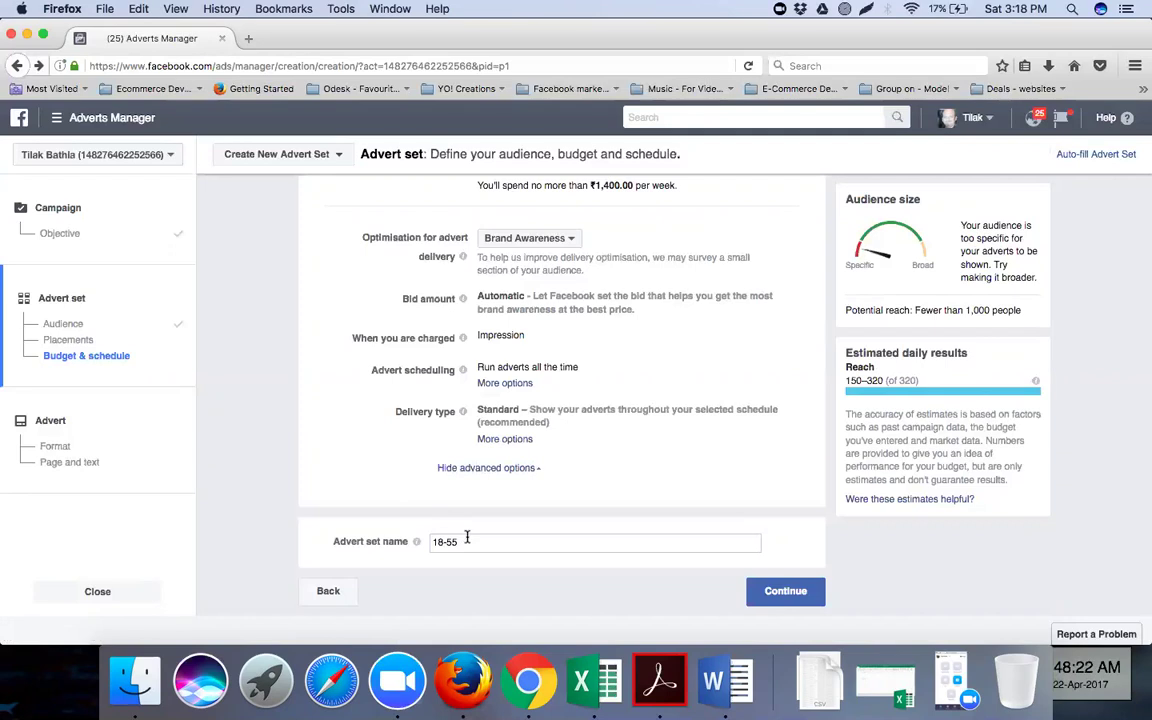
Rename the advert set from '18-55' to 'Amity, google' and continue to the Advert step
drag(466, 538, 425, 541)
key(BackSpace)
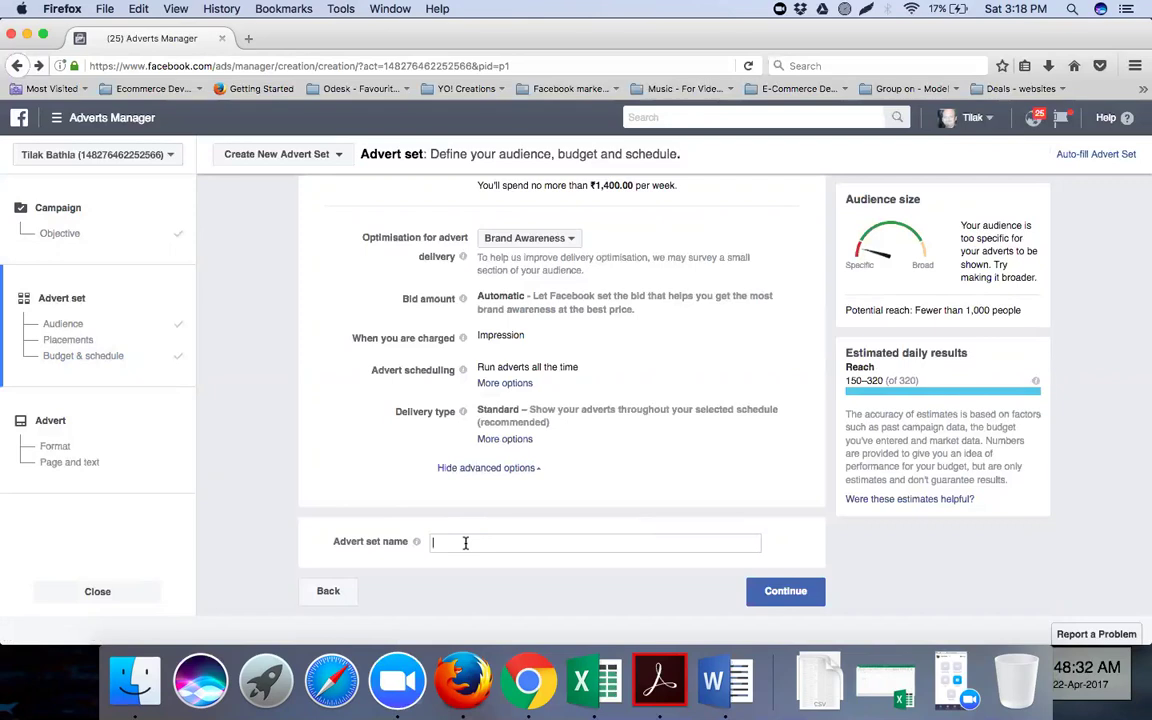
text(Amity, google)
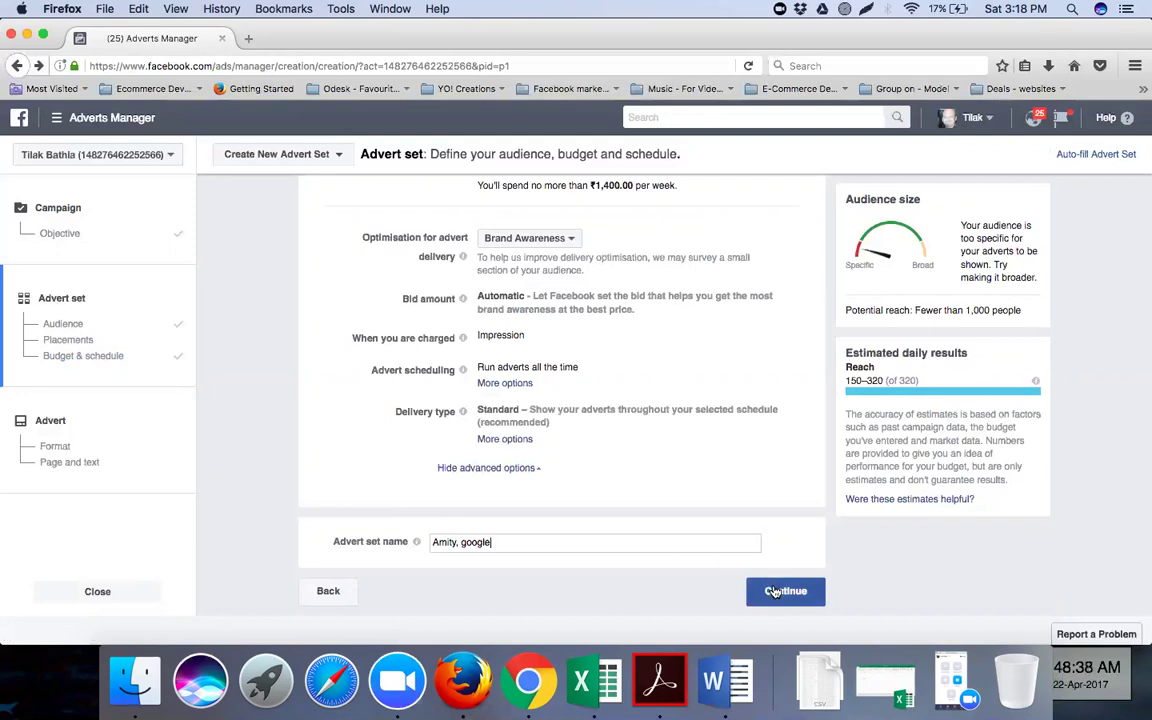
click(774, 591)
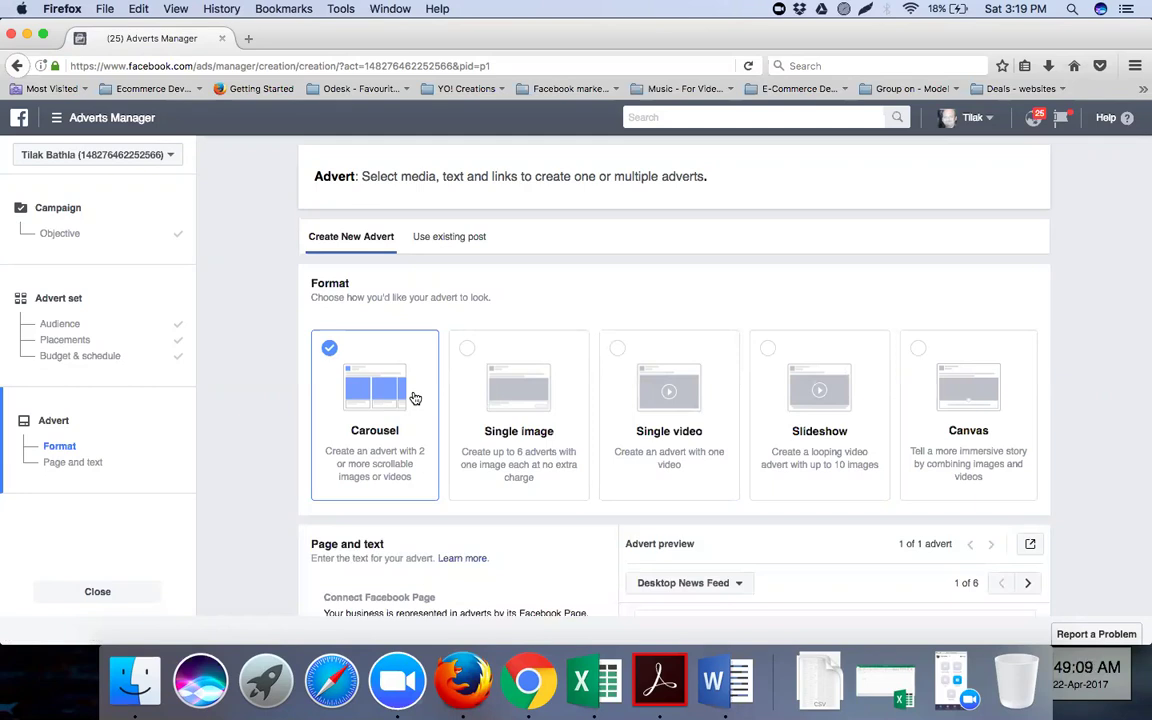
Switch the advert format to Single image
click(469, 356)
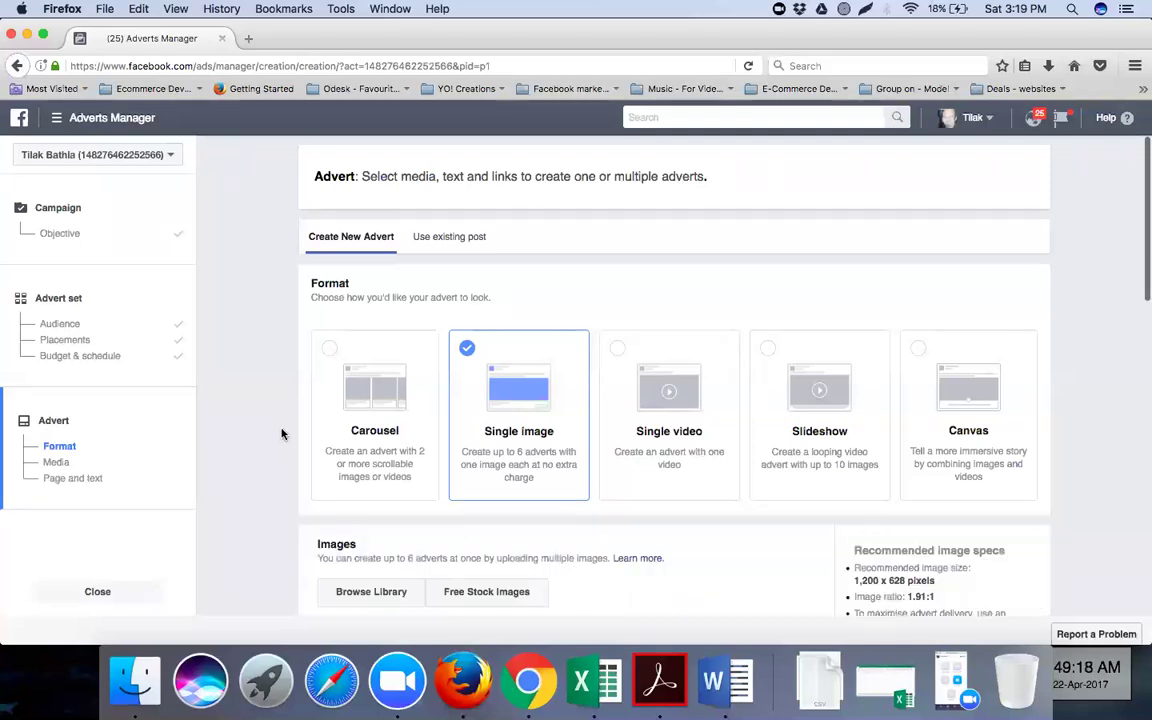
scroll(282, 434, down, 3)
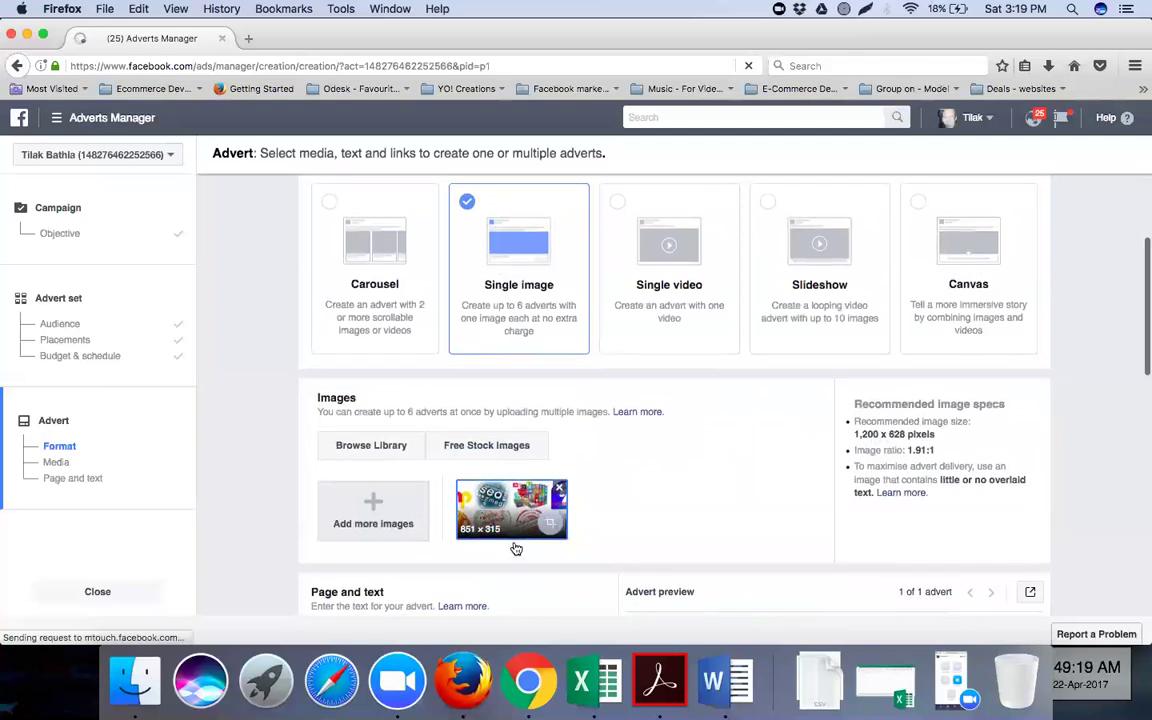
scroll(516, 549, down, 3)
Connect the digital marketing training Page in place of Digital Marketing Paathshala
click(520, 546)
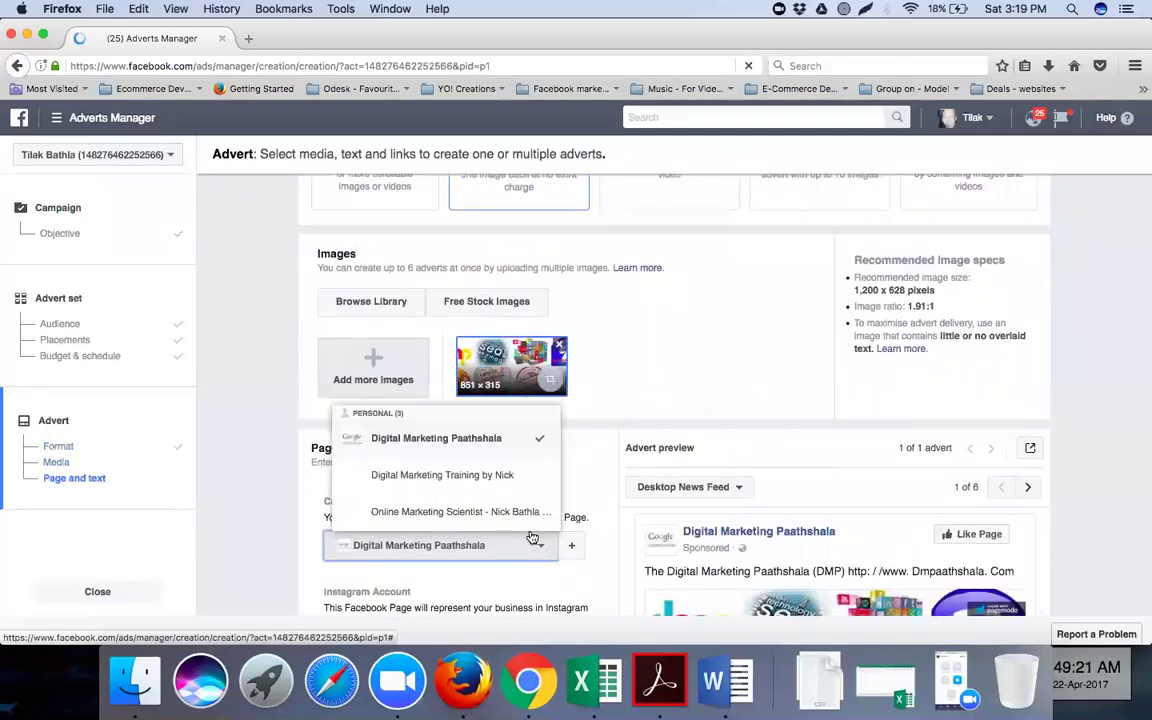
key(Return)
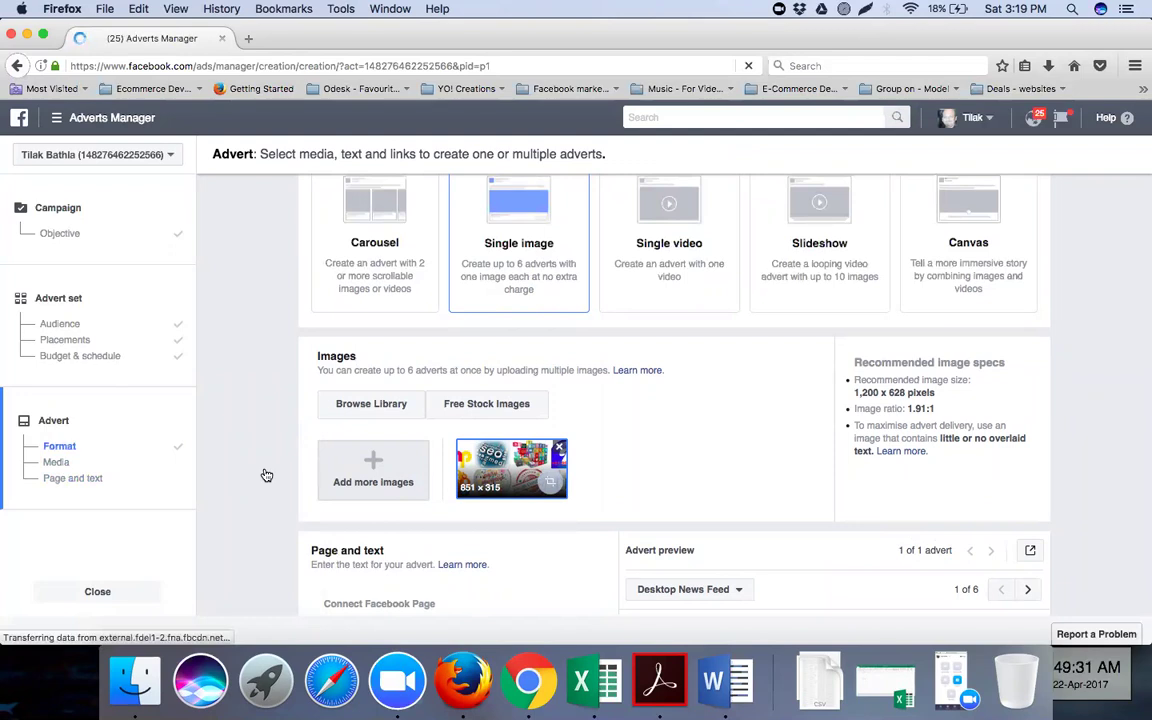
scroll(267, 475, down, 2)
scroll(267, 475, down, 3)
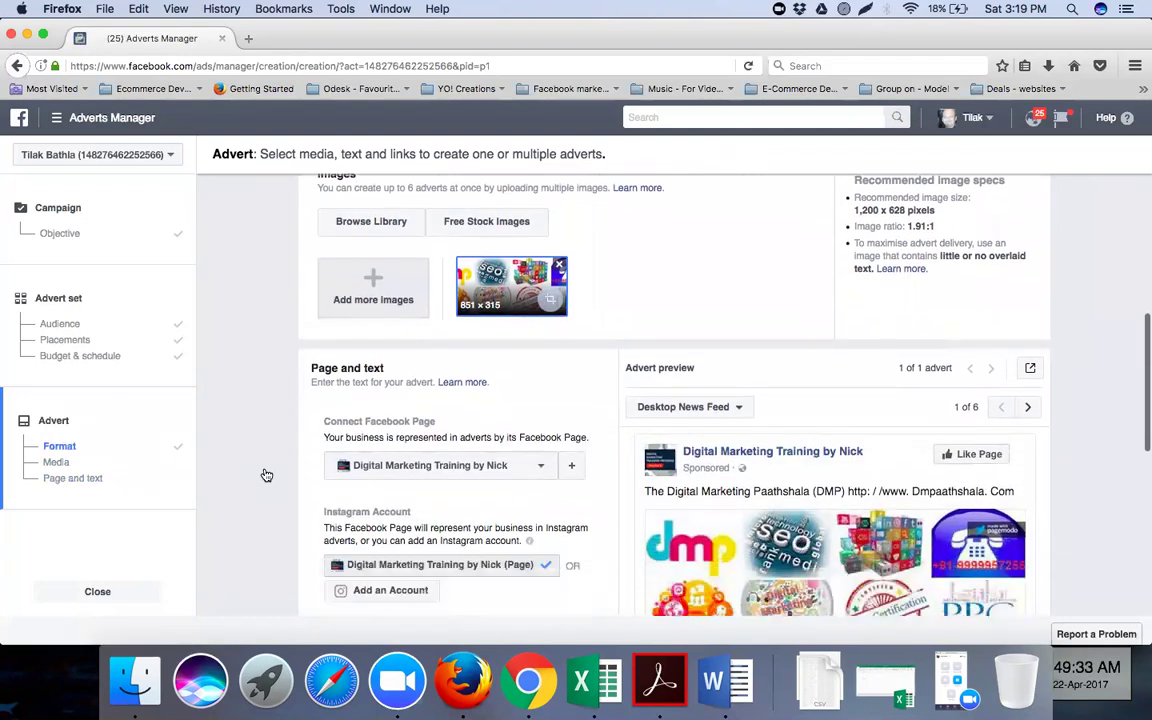
Select and delete all the old Digital Marketing Paathshala wording in the advert's Text box
scroll(267, 475, down, 1)
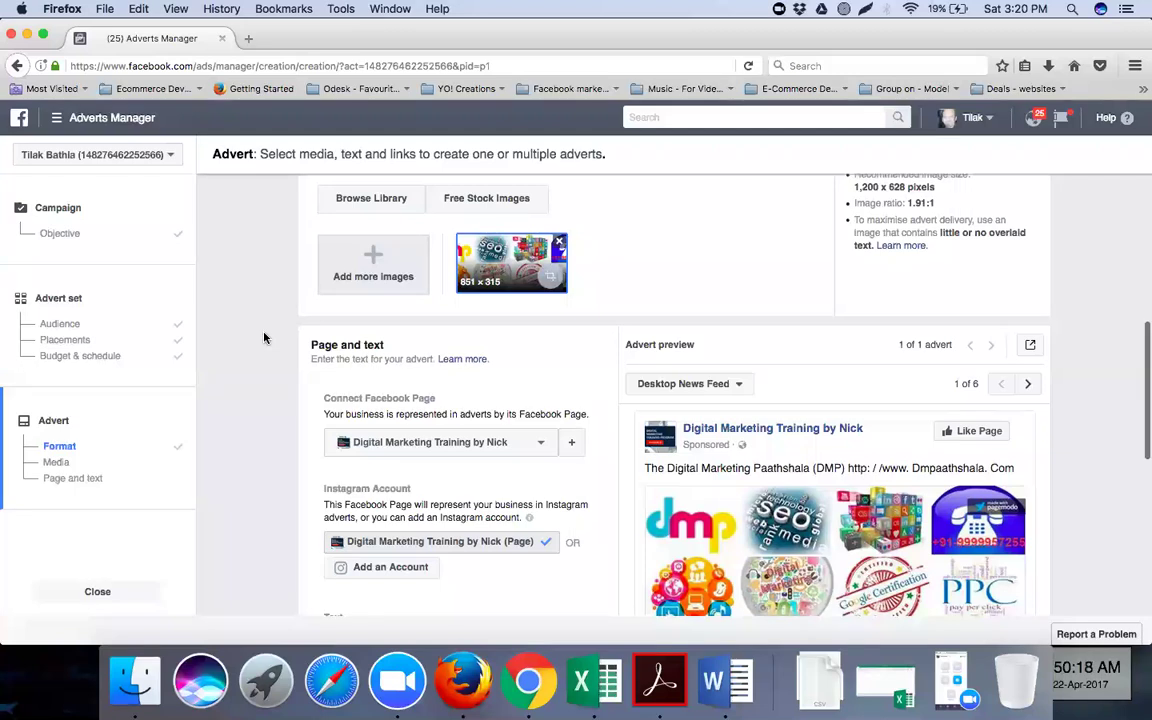
scroll(264, 338, down, 2)
scroll(264, 338, down, 1)
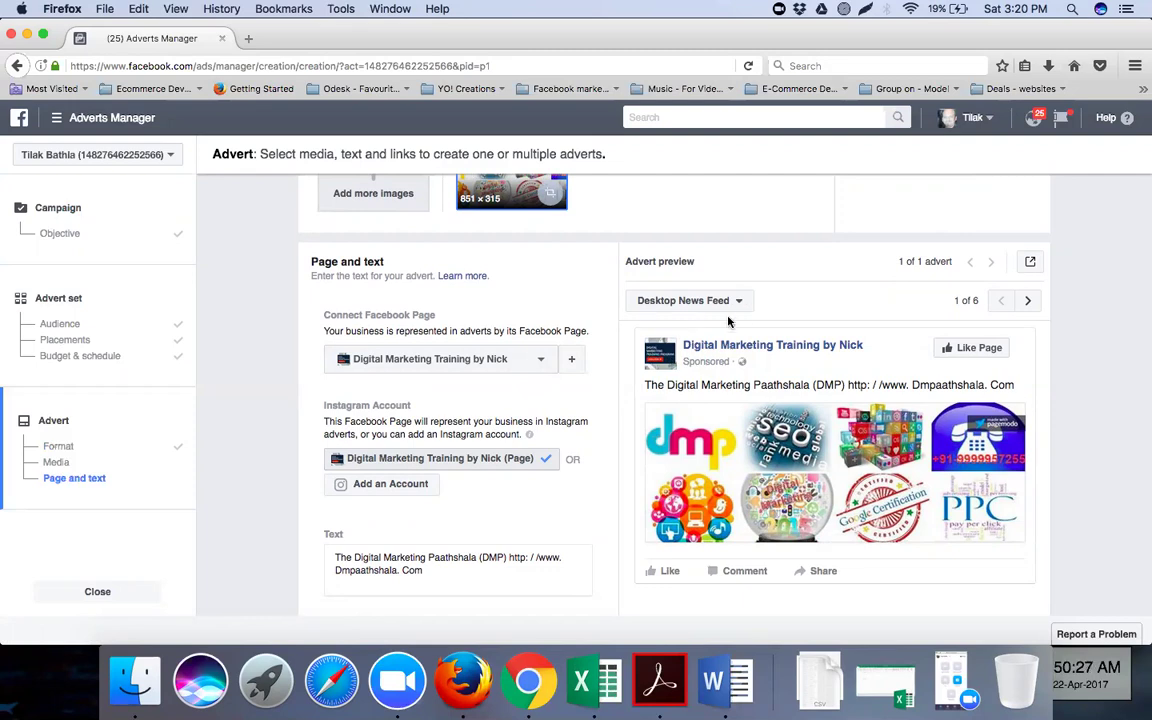
scroll(558, 297, up, 1)
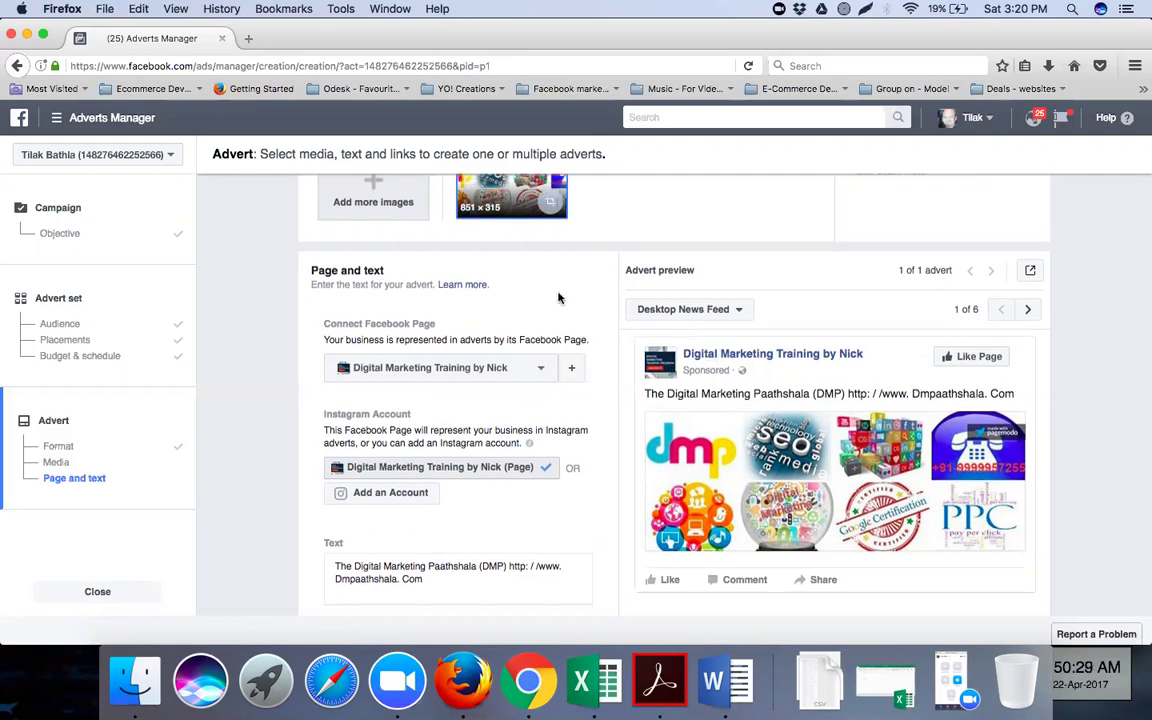
scroll(558, 298, up, 3)
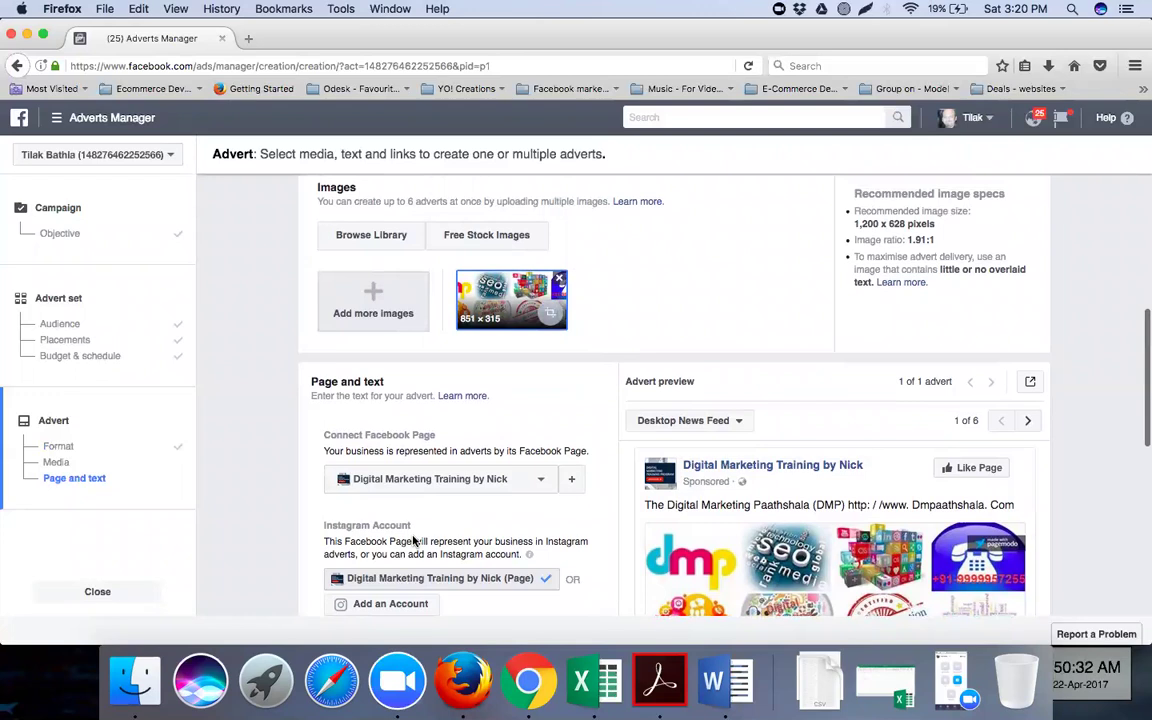
scroll(413, 541, down, 3)
click(320, 552)
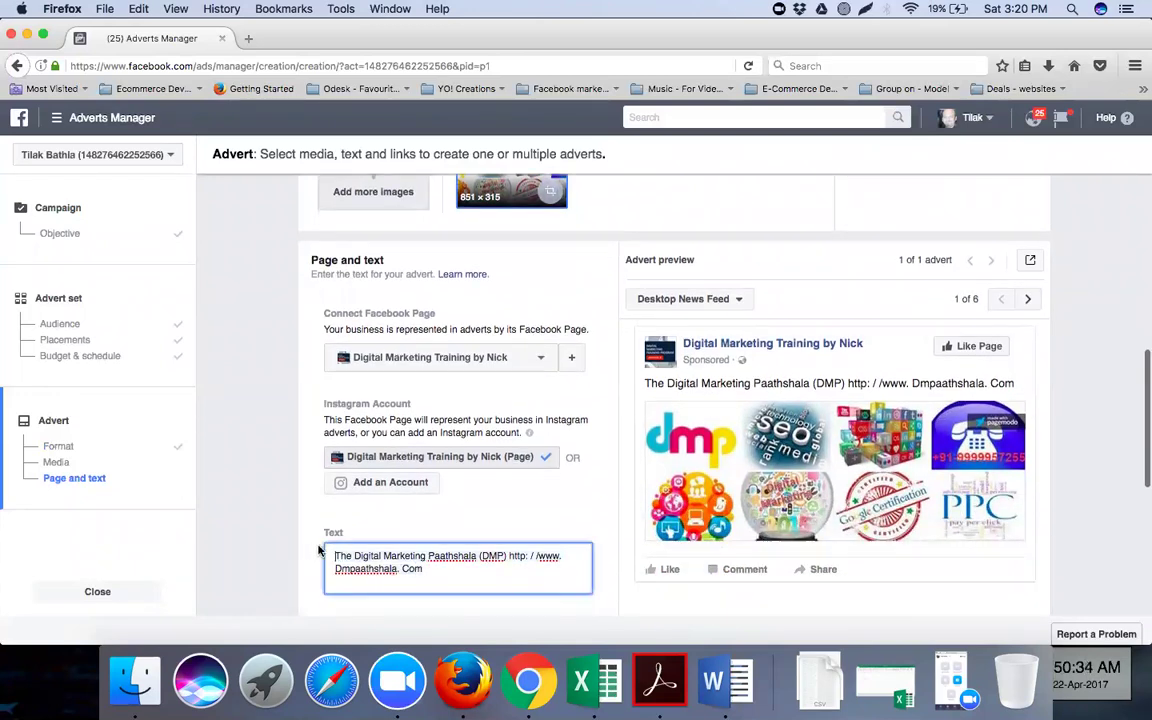
key(super+a)
key(BackSpace)
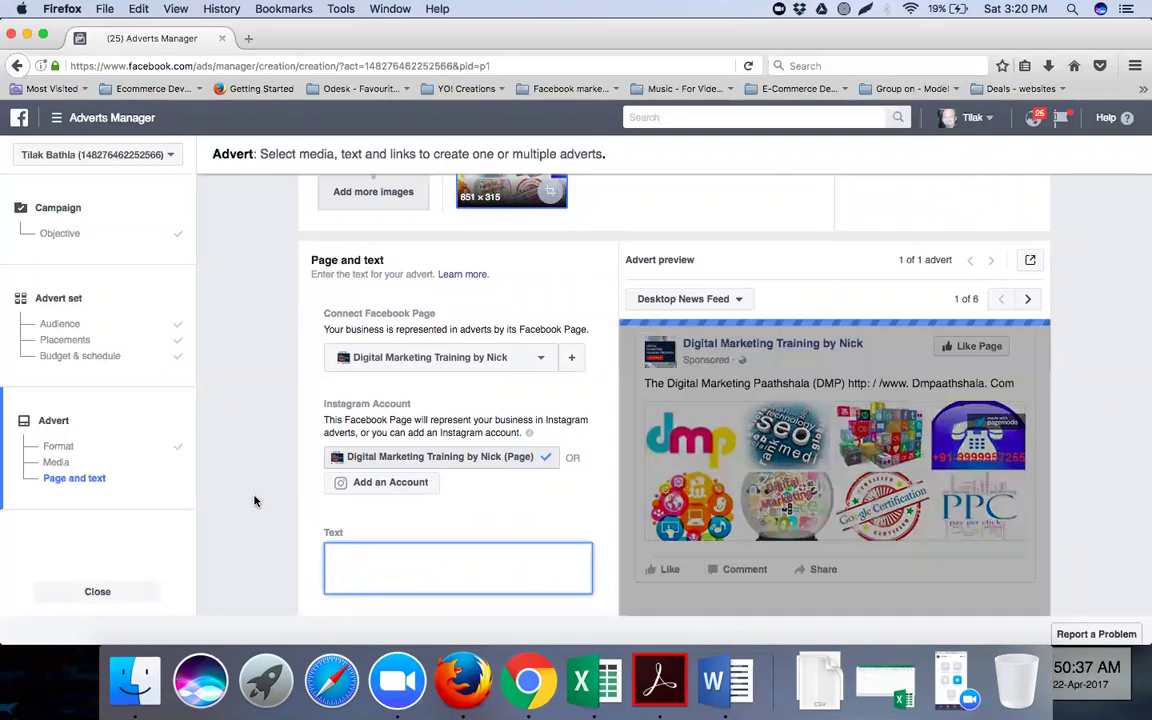
scroll(255, 501, up, 3)
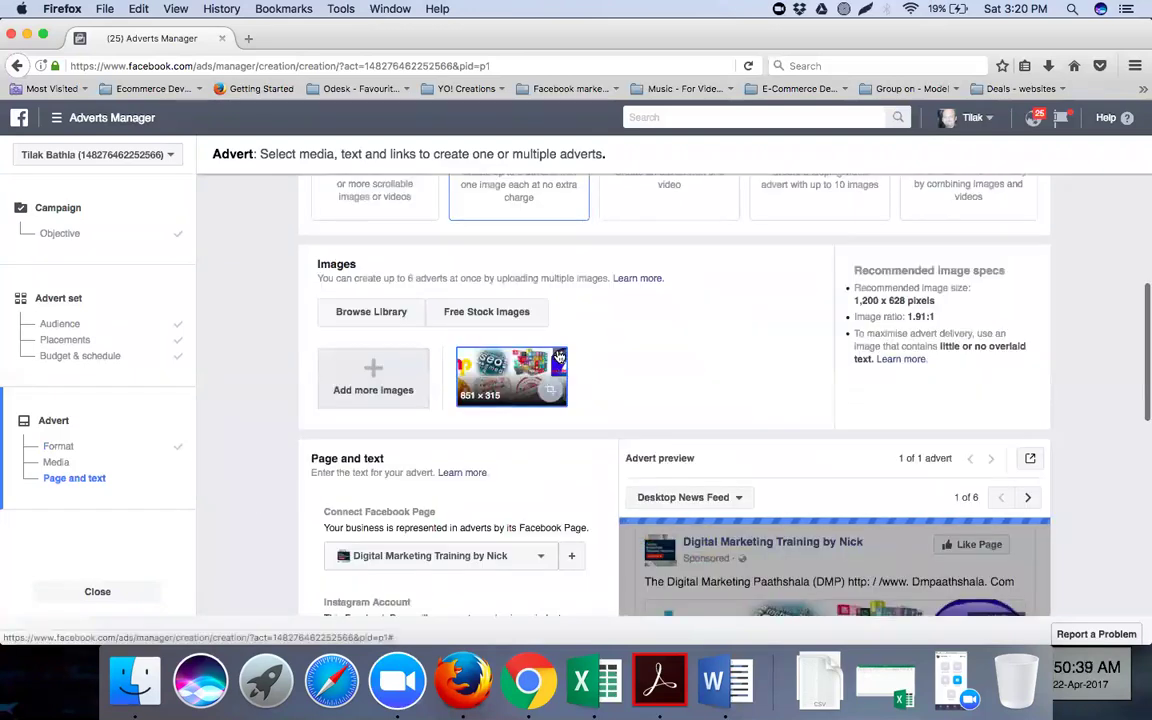
click(375, 375)
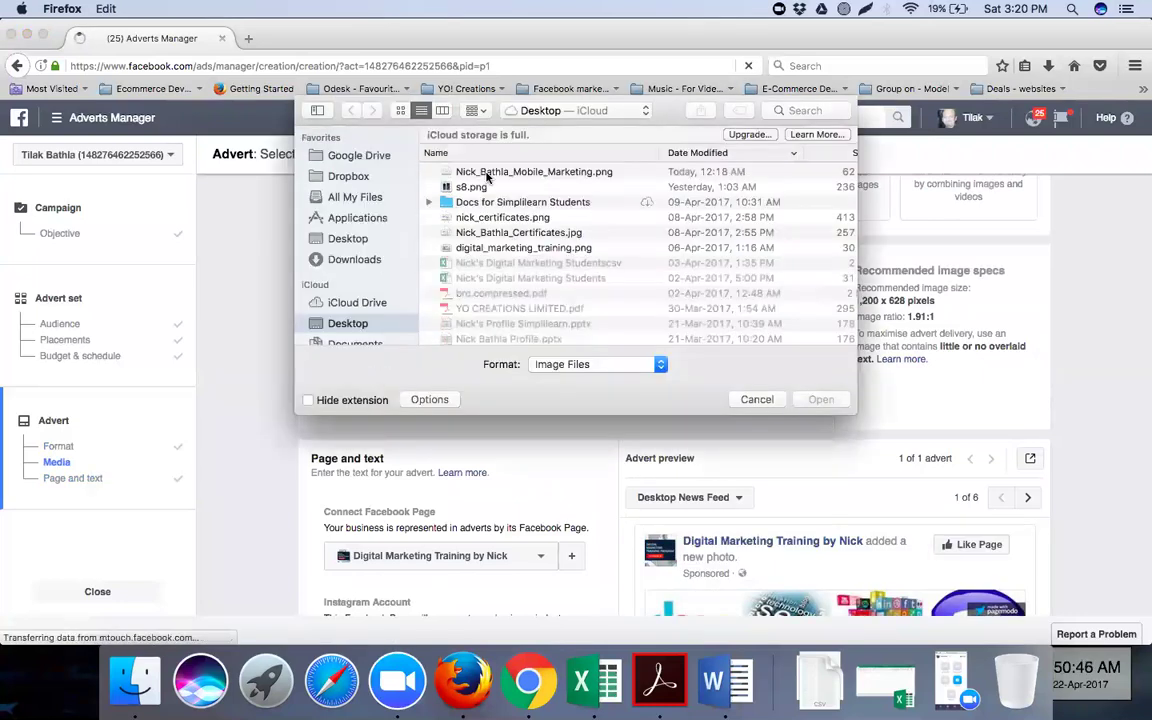
click(756, 400)
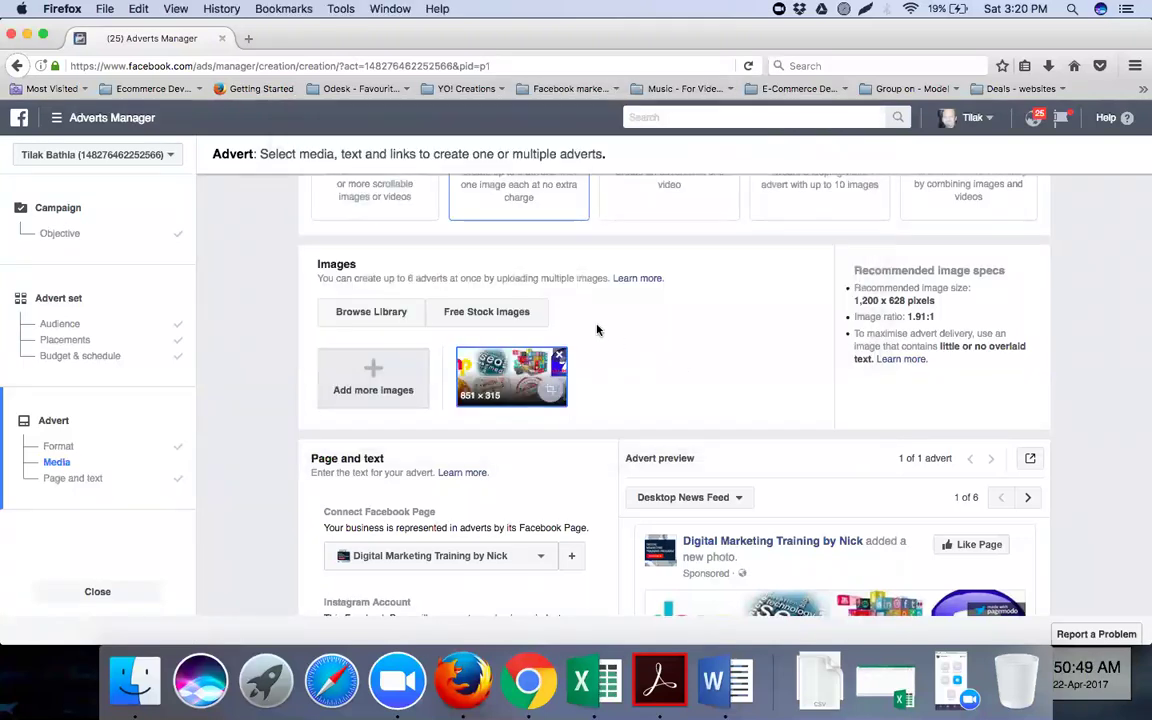
Add the 'bba' free stock image and remove the original 851 × 315 image
click(490, 314)
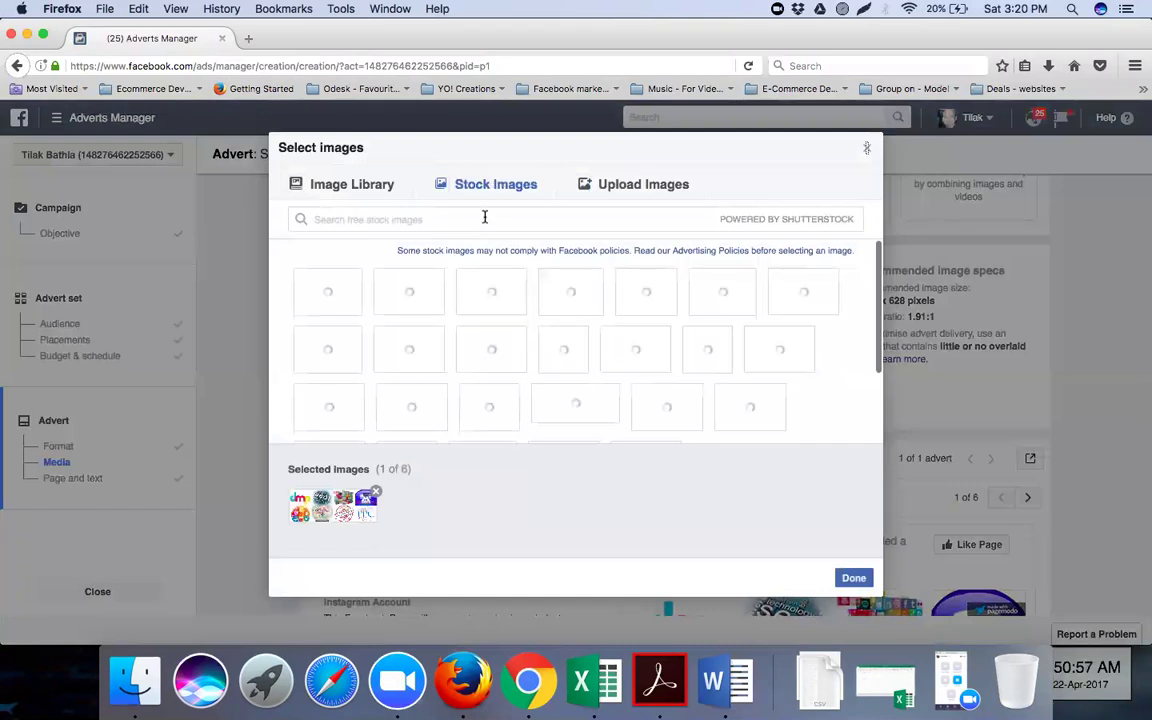
click(484, 216)
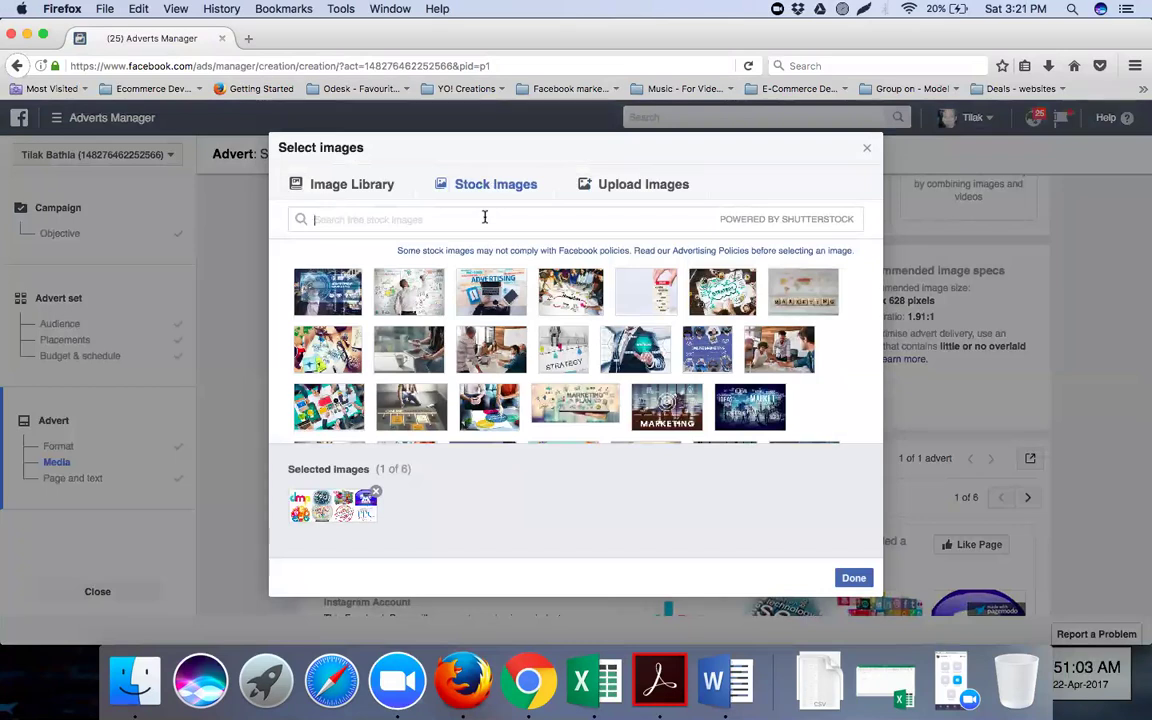
text(bba)
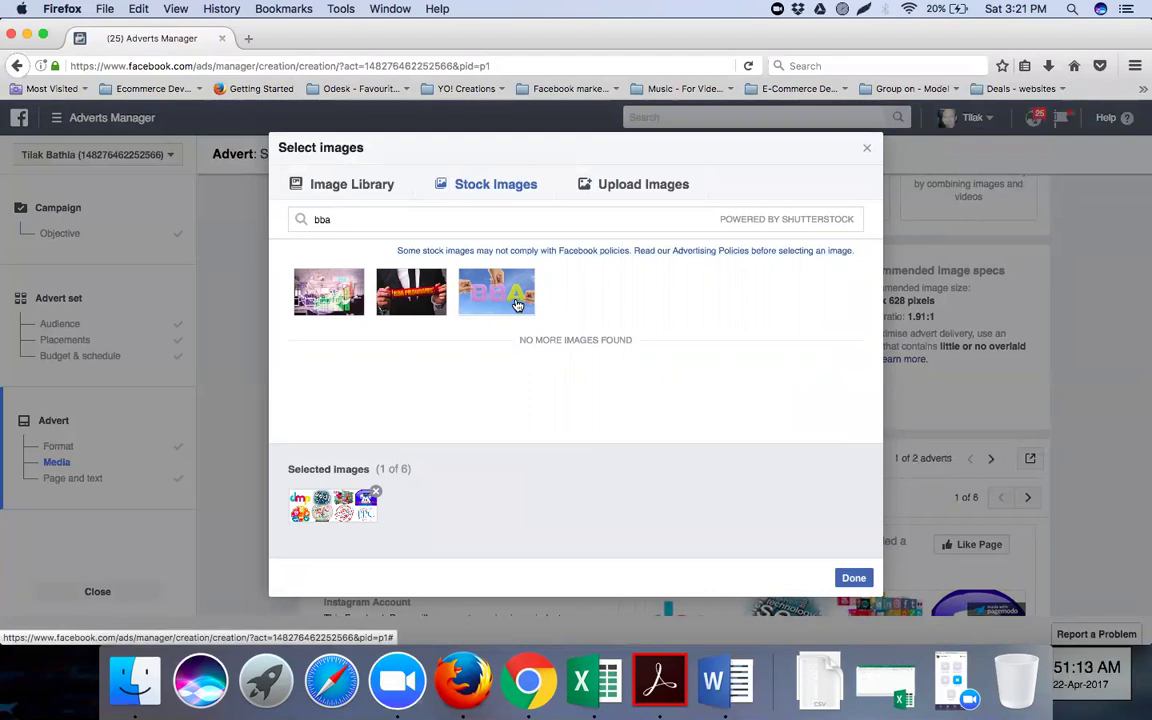
click(497, 292)
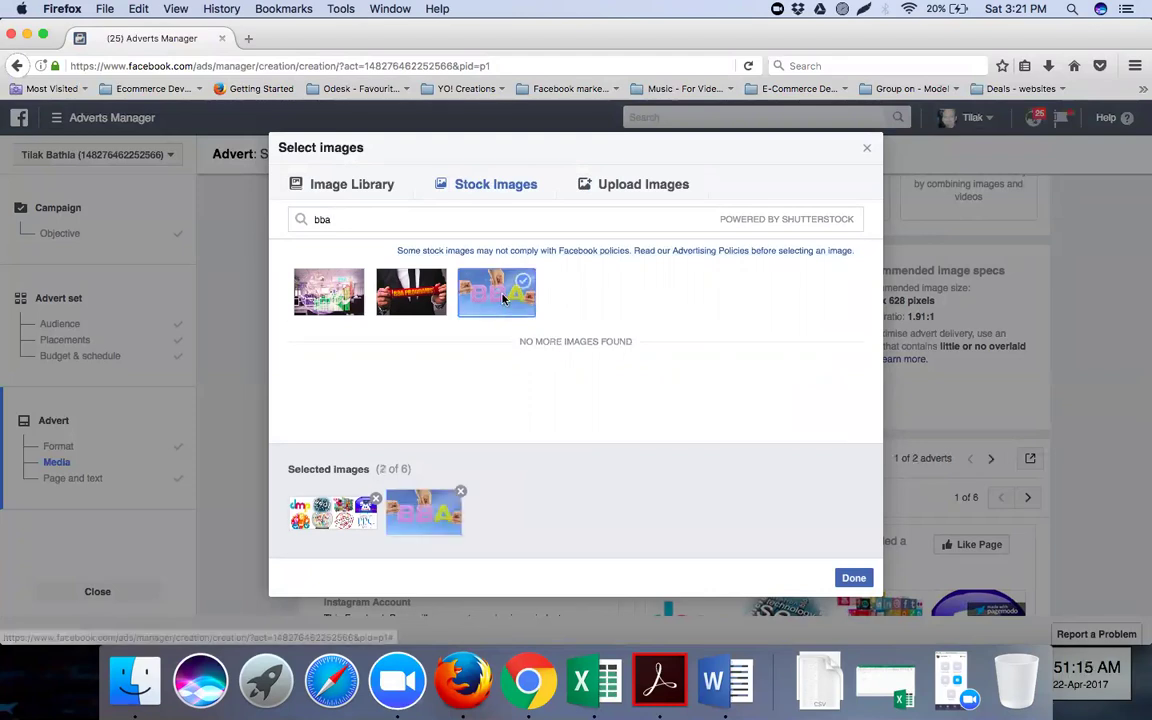
click(853, 579)
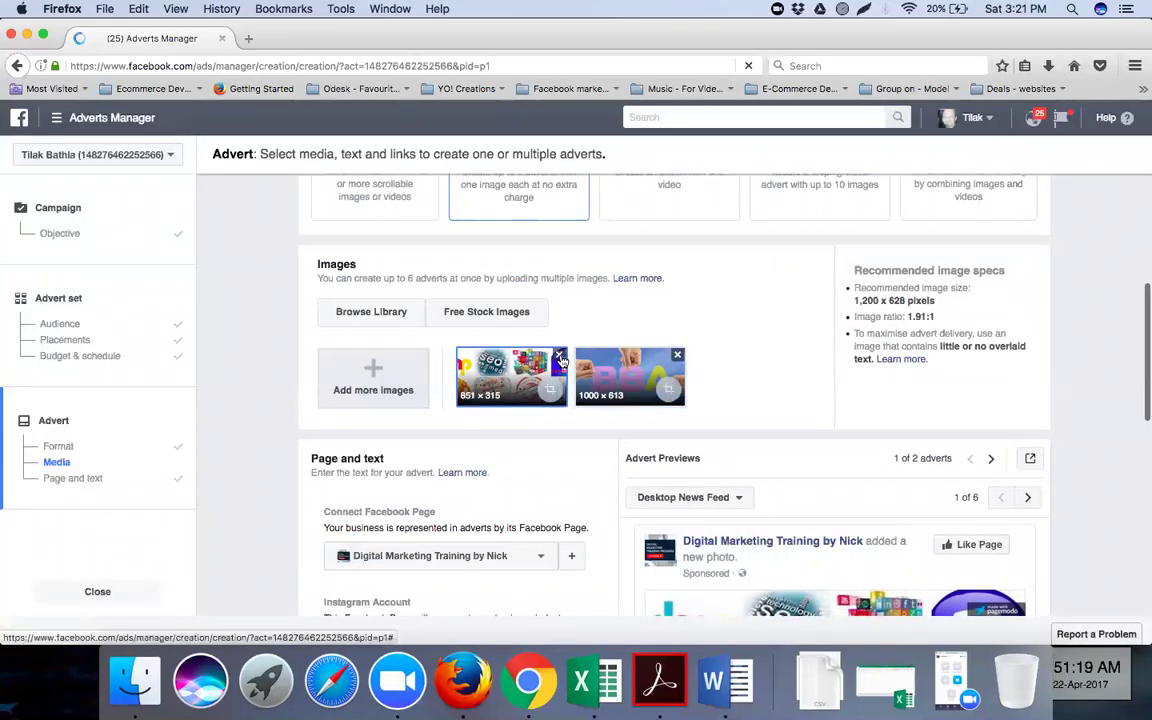
click(561, 358)
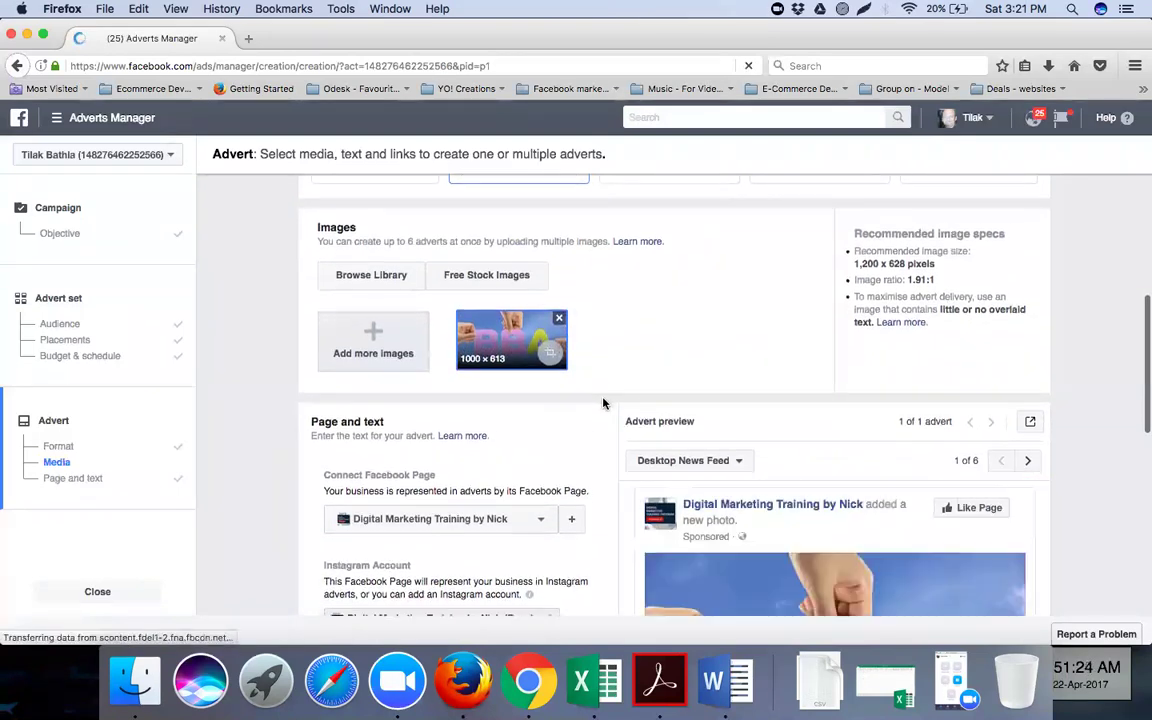
scroll(603, 403, down, 3)
scroll(603, 403, down, 3)
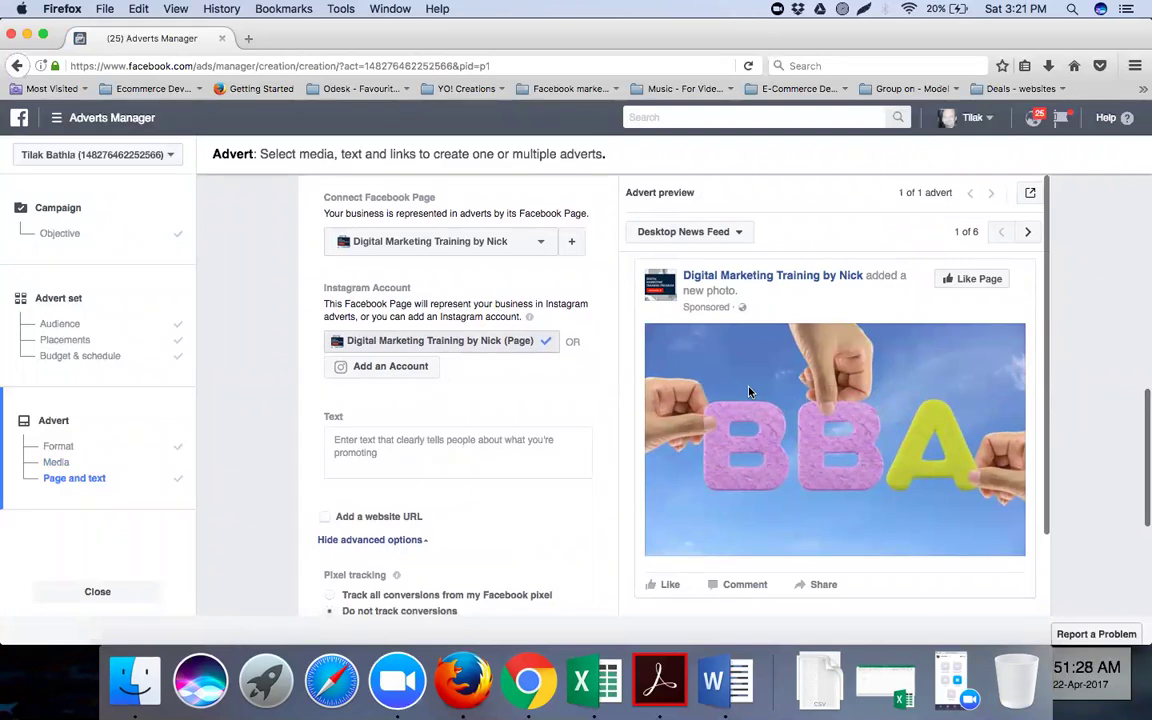
Write 'Best BBA College in Hyderabad' as the advert's main text
click(453, 447)
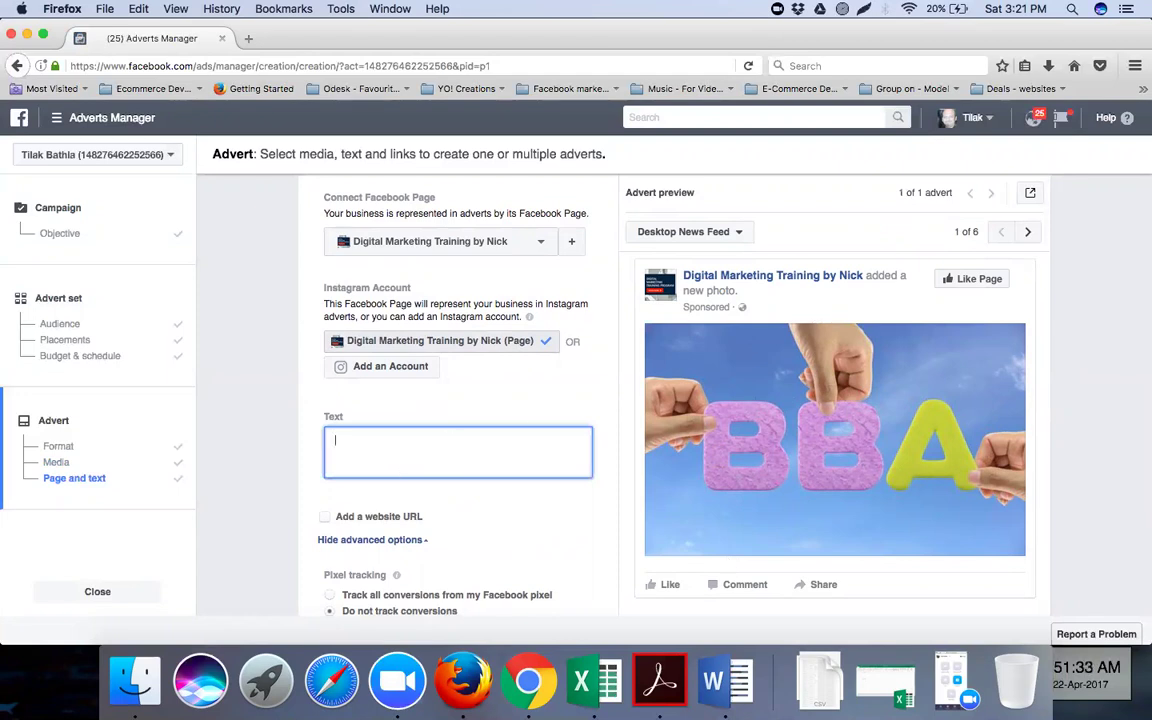
text(Bes)
text(BBA College in Hyderabad)
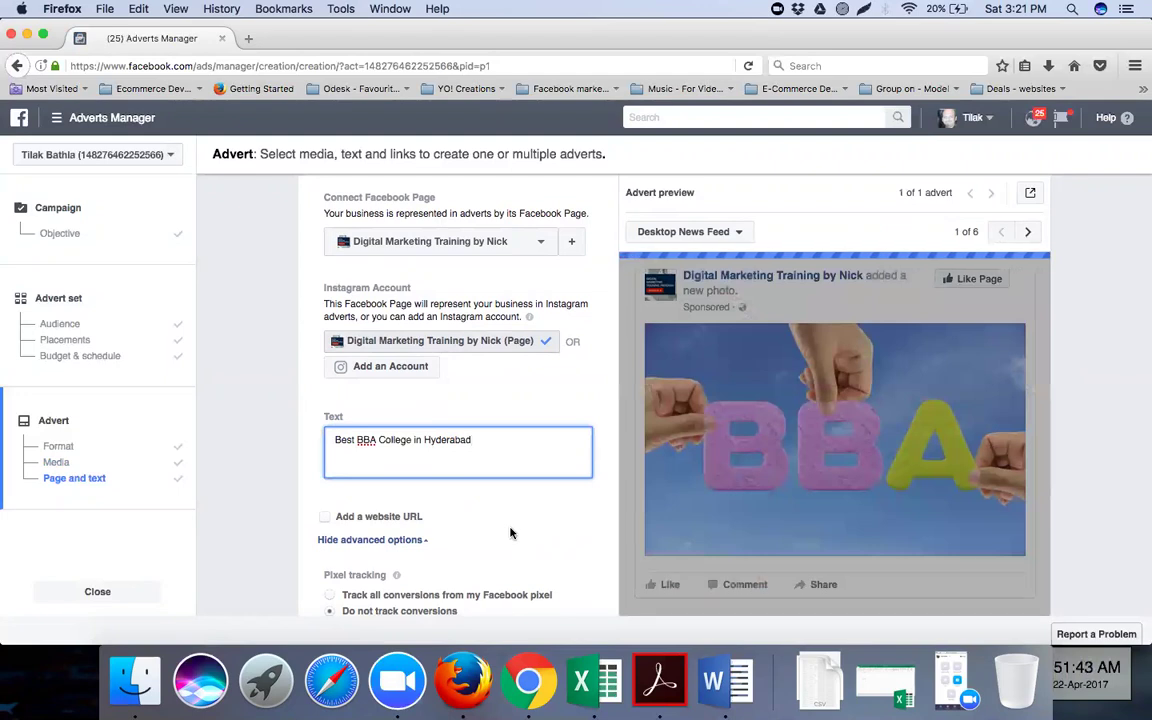
click(325, 517)
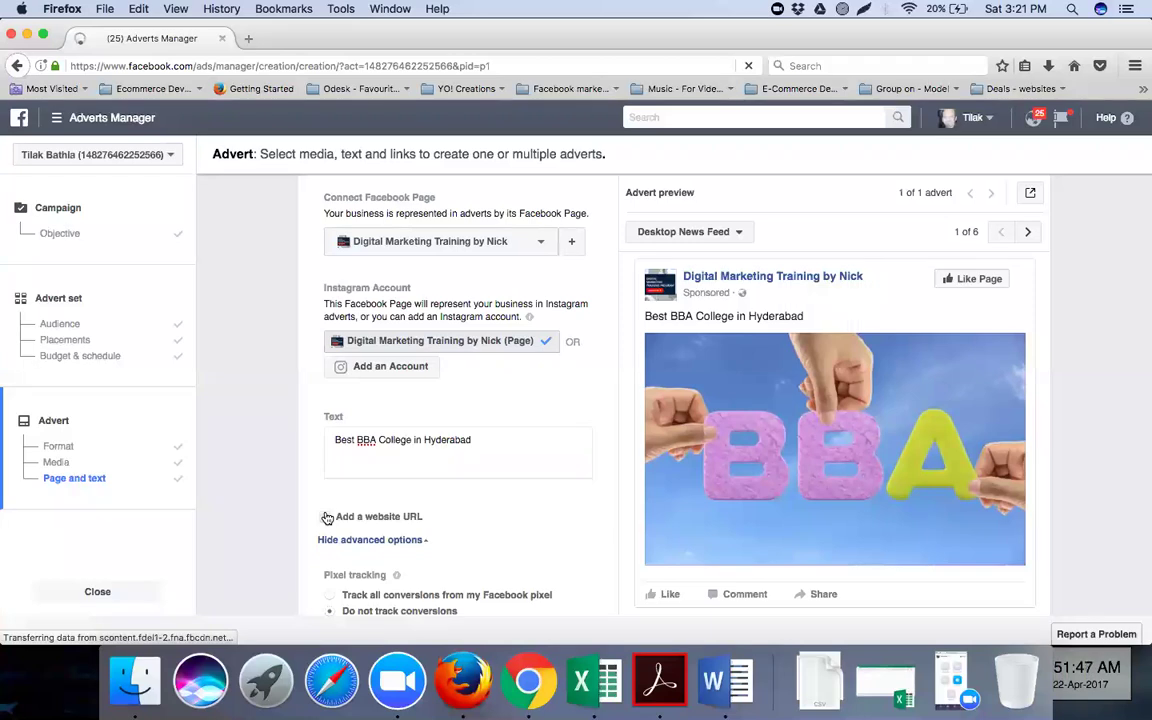
Tick 'Add a website URL' and move through the URL, display link, headline and description fields
click(327, 518)
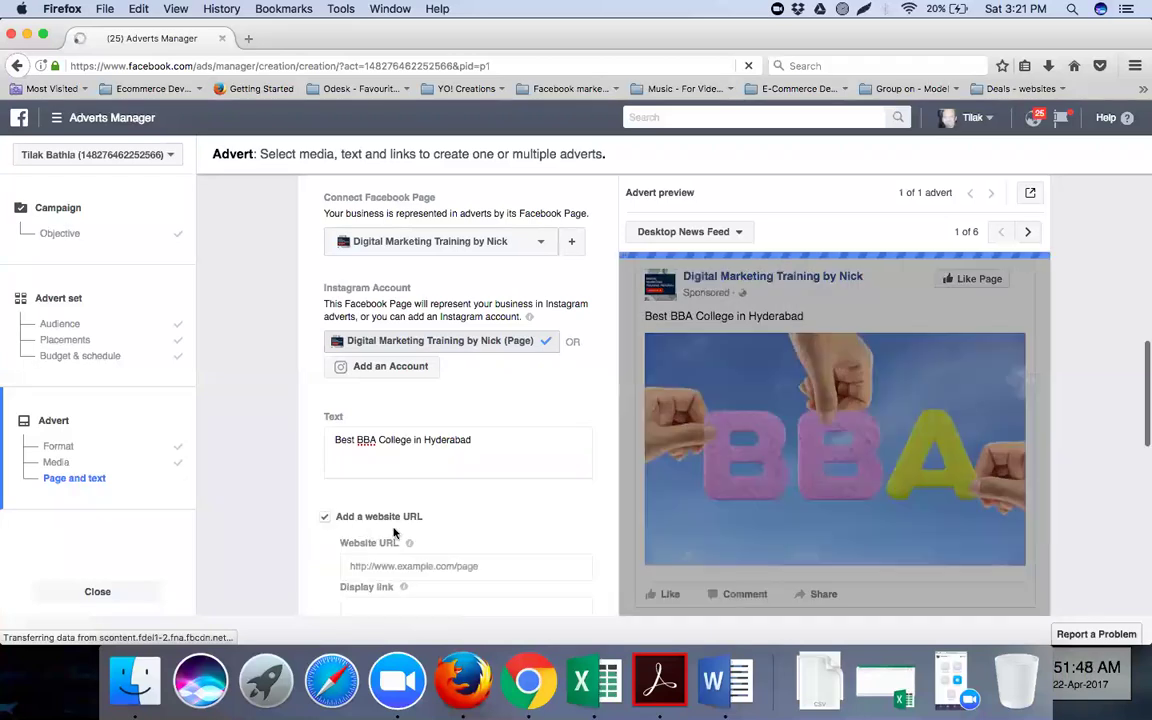
click(466, 566)
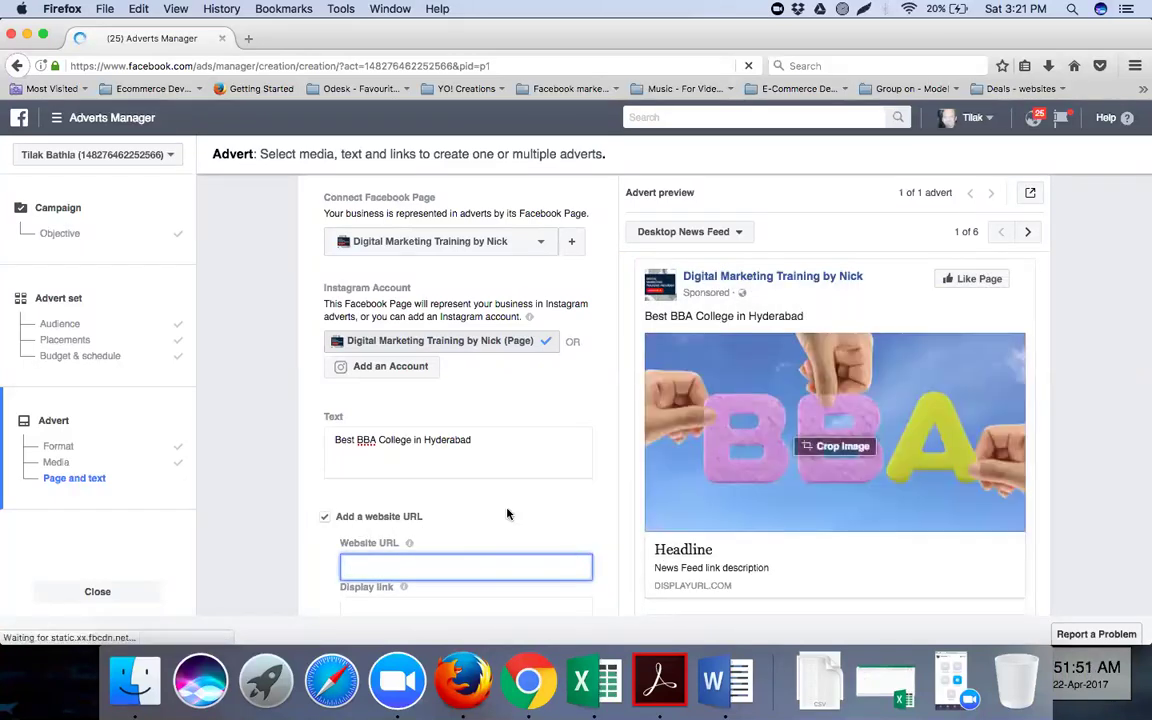
scroll(506, 514, down, 2)
click(439, 508)
click(432, 552)
scroll(439, 548, down, 1)
click(439, 548)
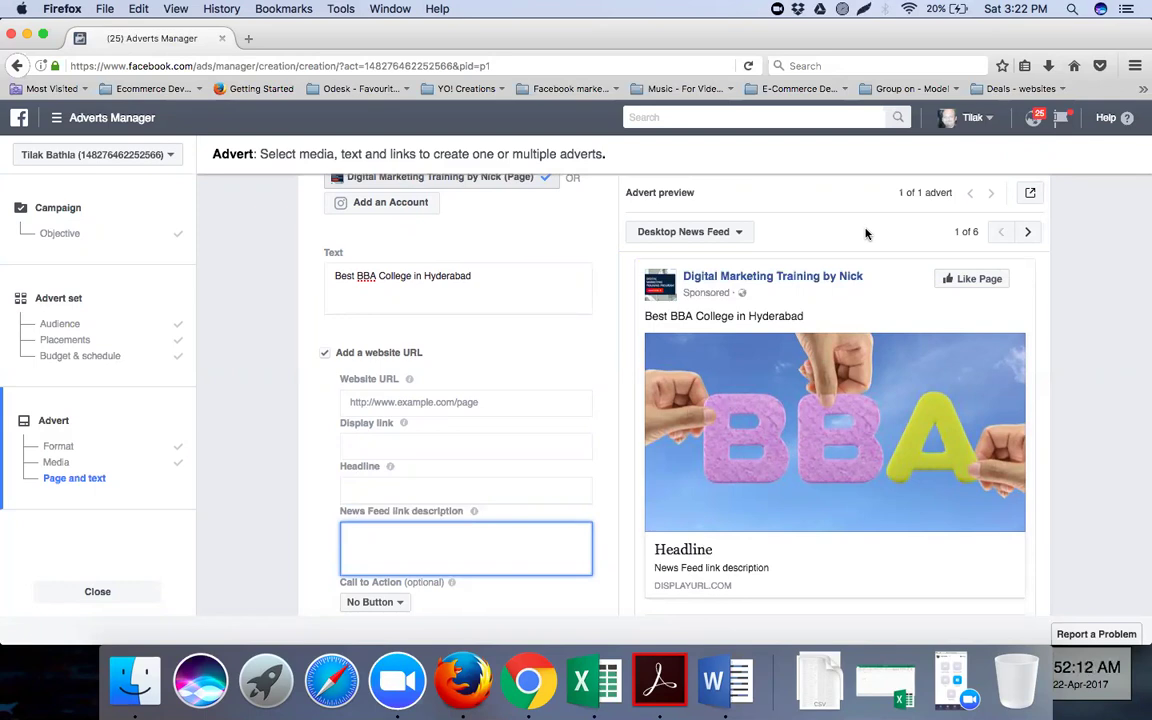
Preview the advert in Mobile News Feed, on a Feature phone, then in Instagram feed
click(740, 231)
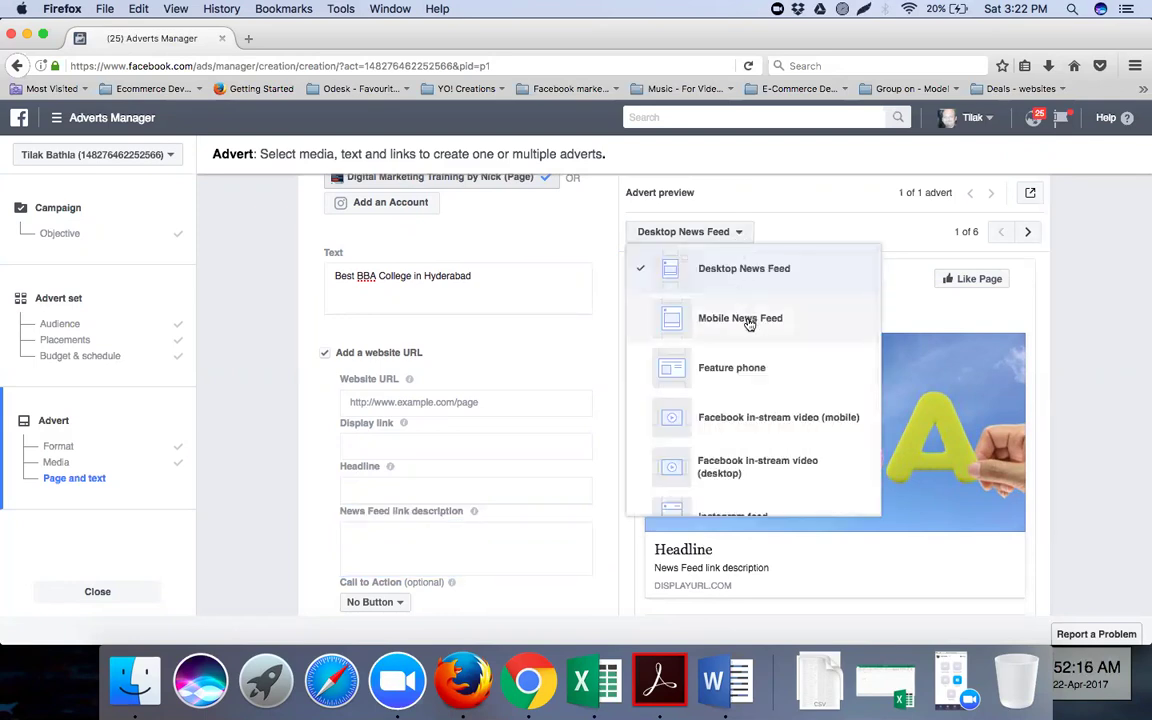
click(872, 317)
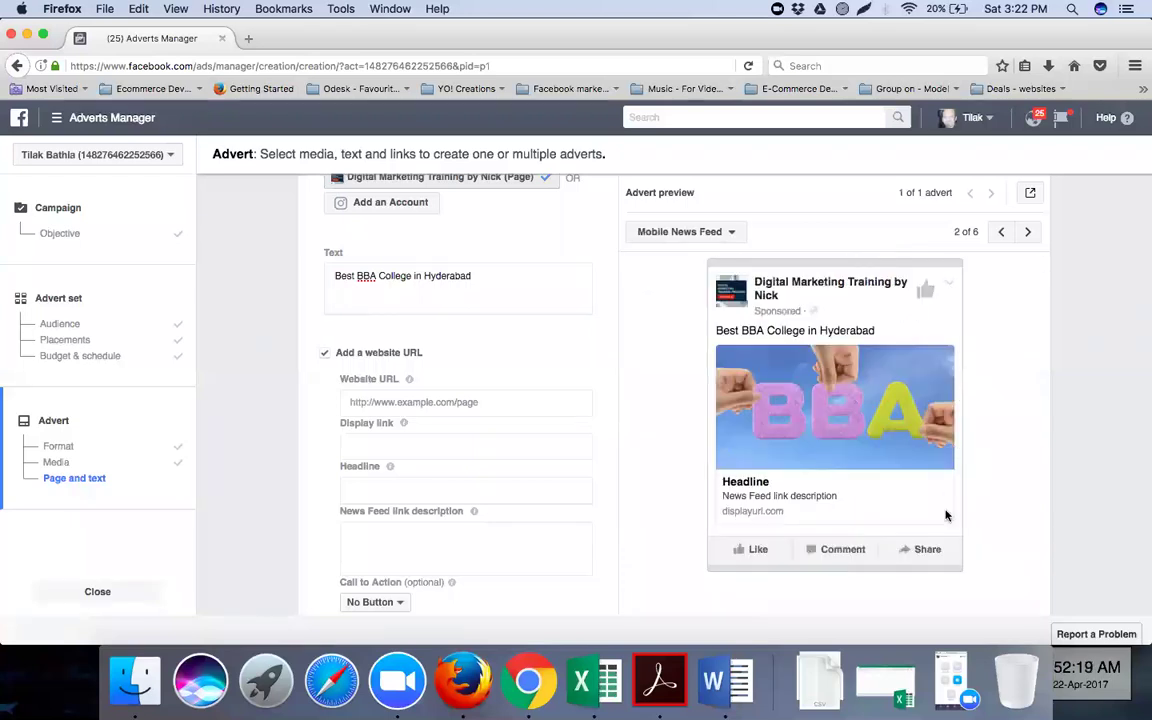
click(700, 240)
click(730, 368)
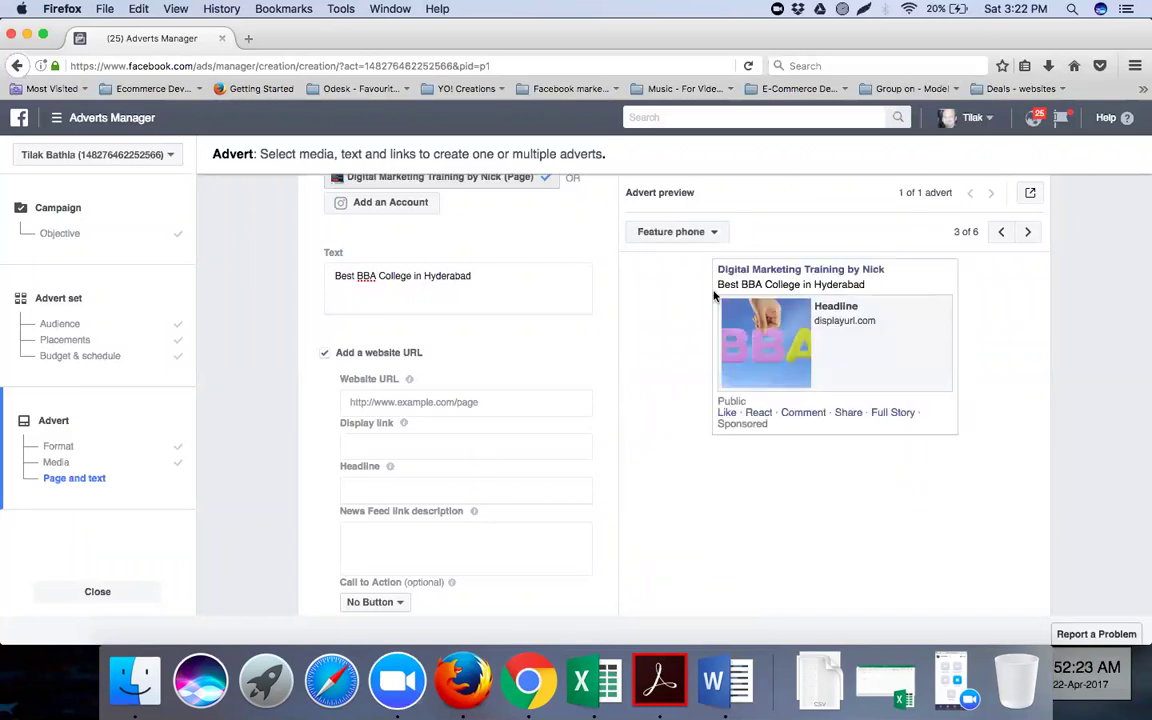
click(675, 231)
scroll(728, 421, down, 1)
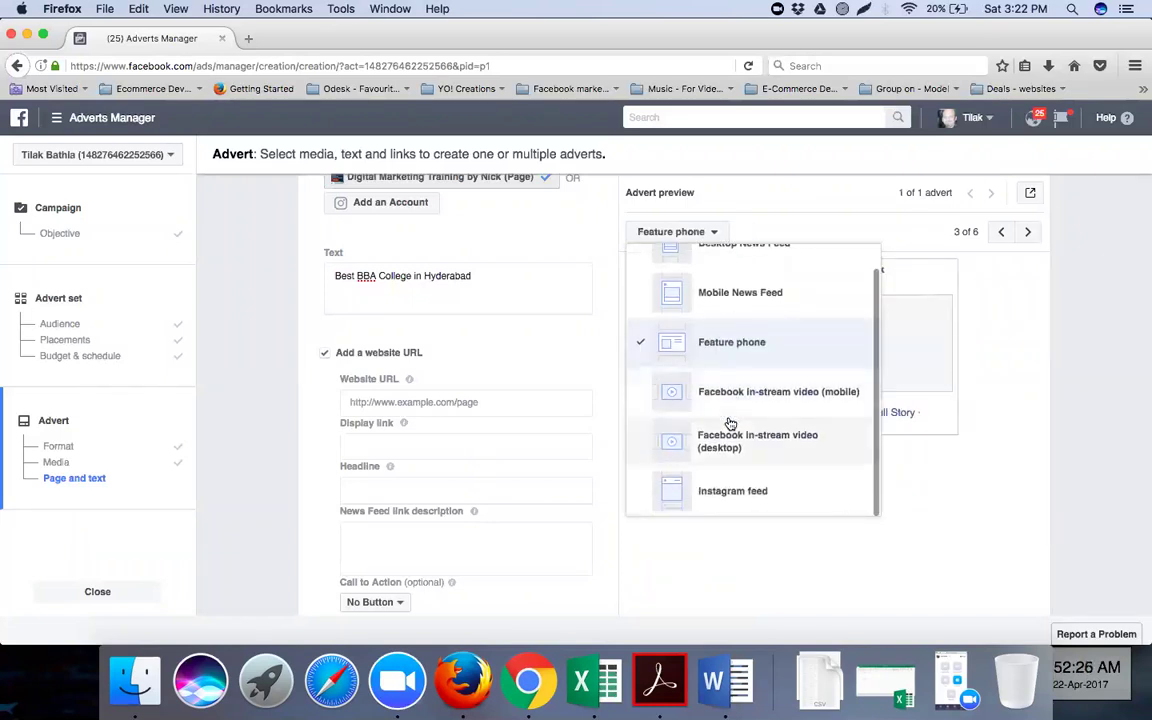
click(733, 499)
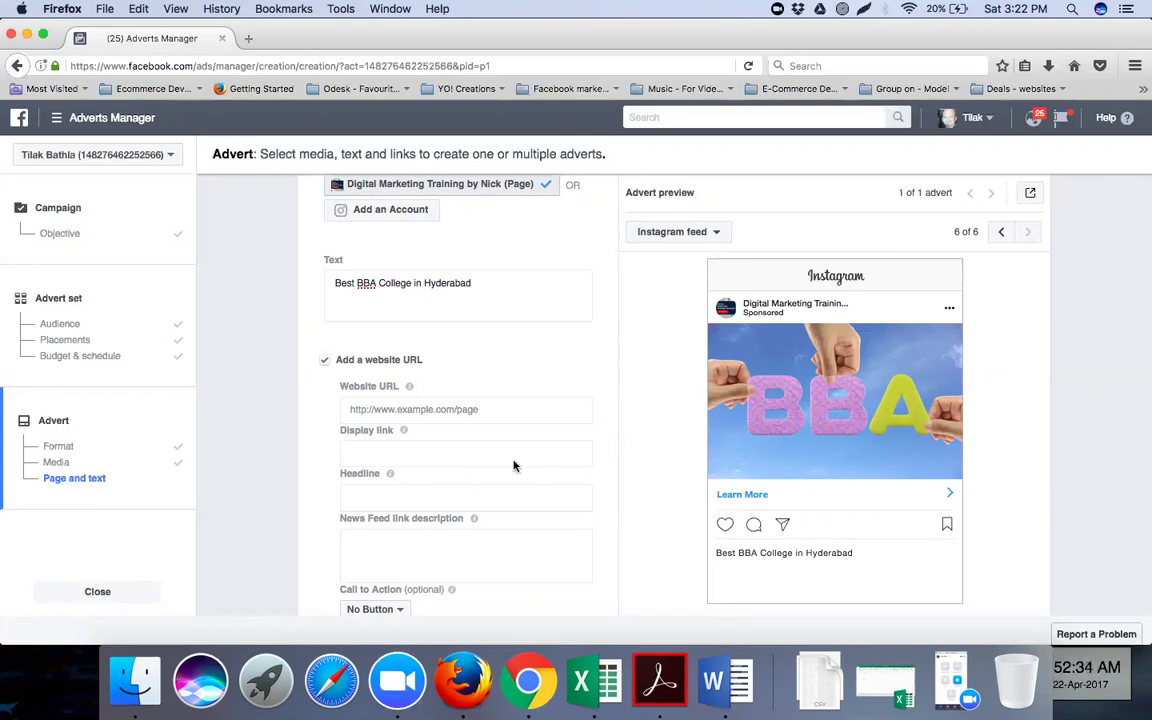
scroll(514, 465, down, 3)
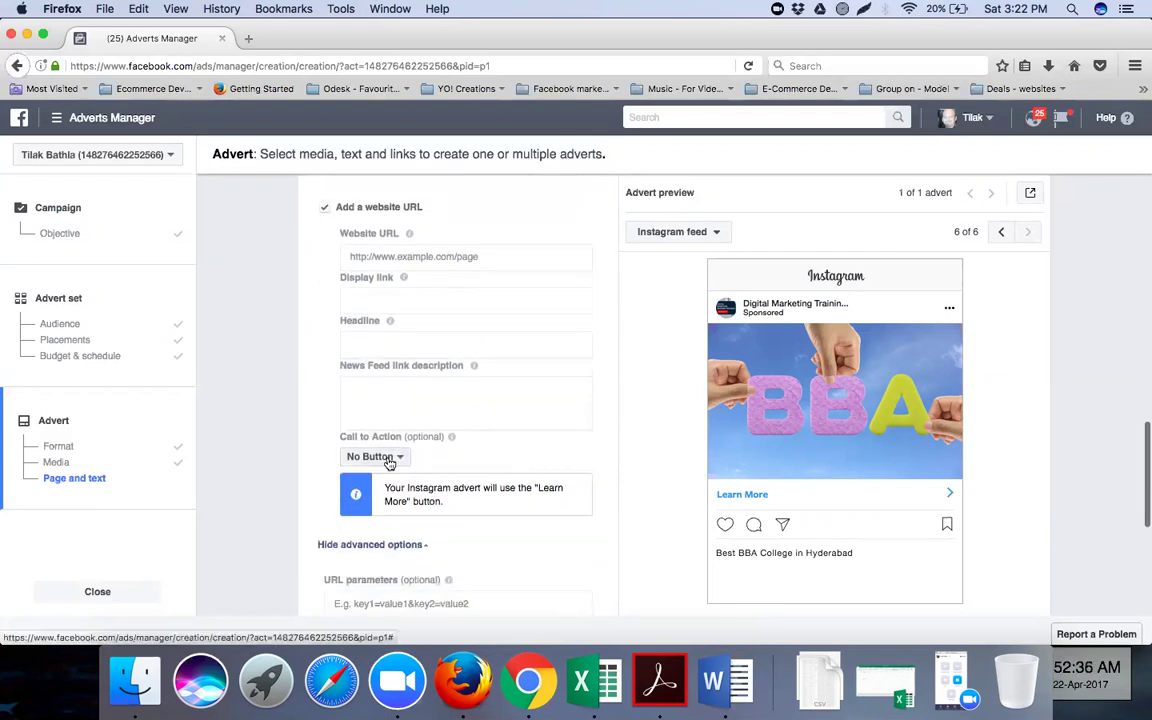
Change the advert's call-to-action button from Learn More to Contact Us
click(399, 456)
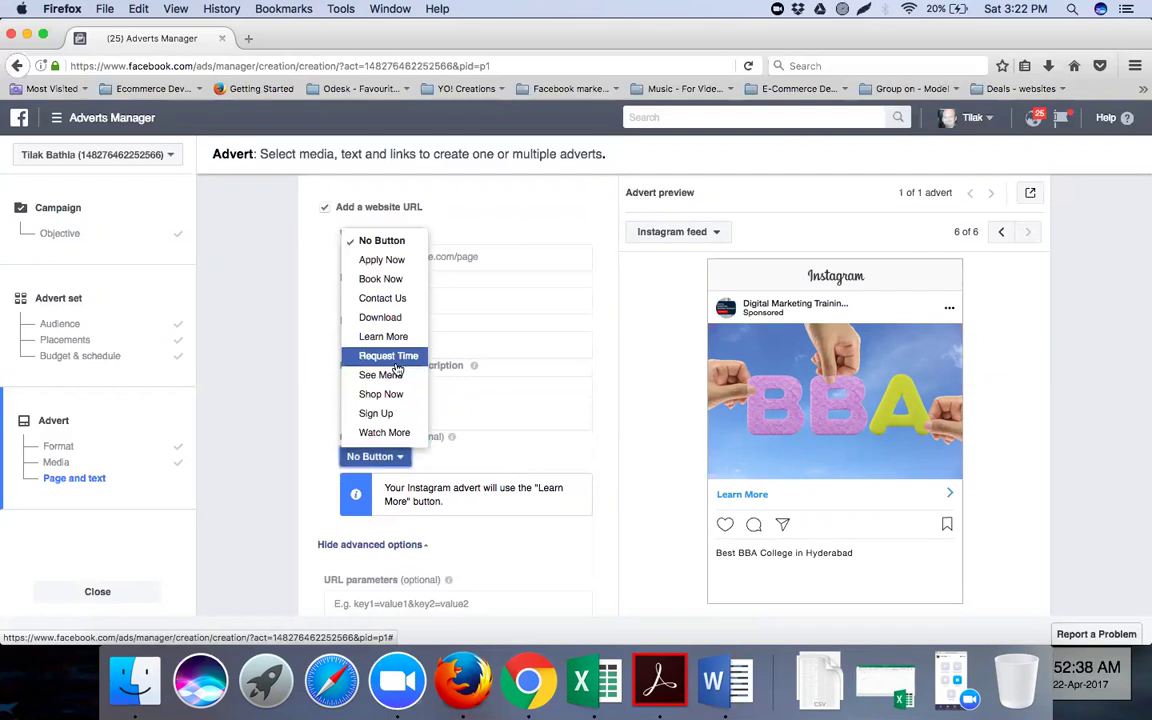
click(397, 302)
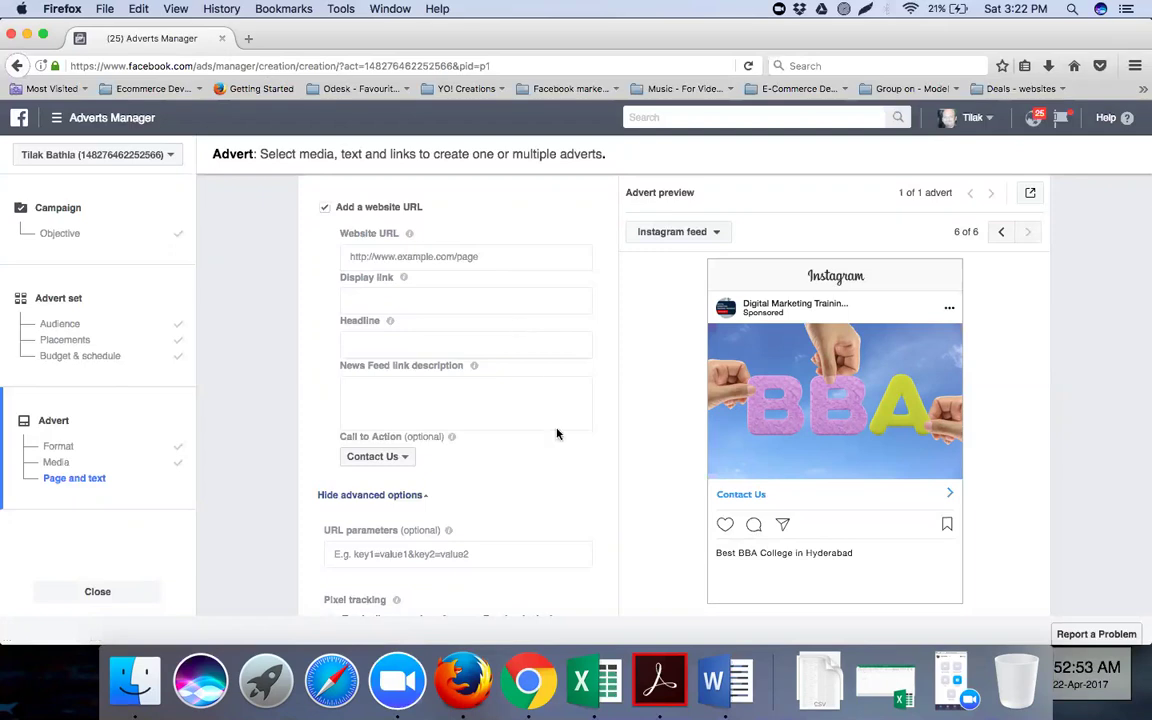
scroll(557, 433, down, 3)
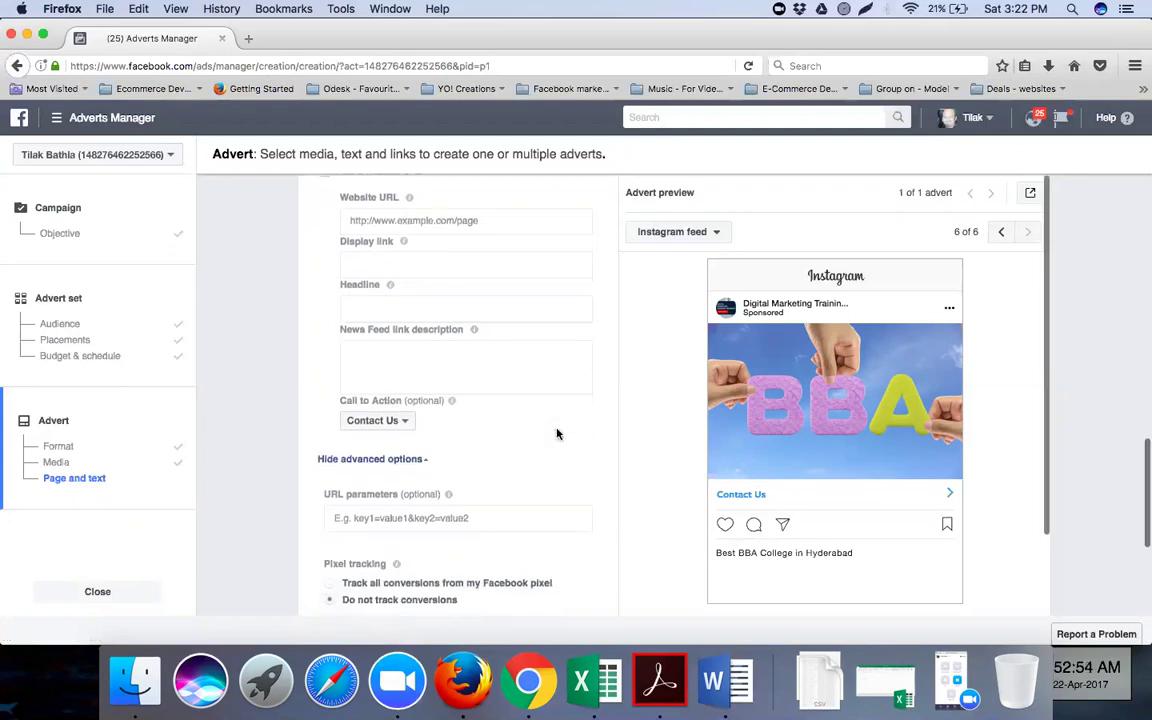
scroll(557, 433, down, 5)
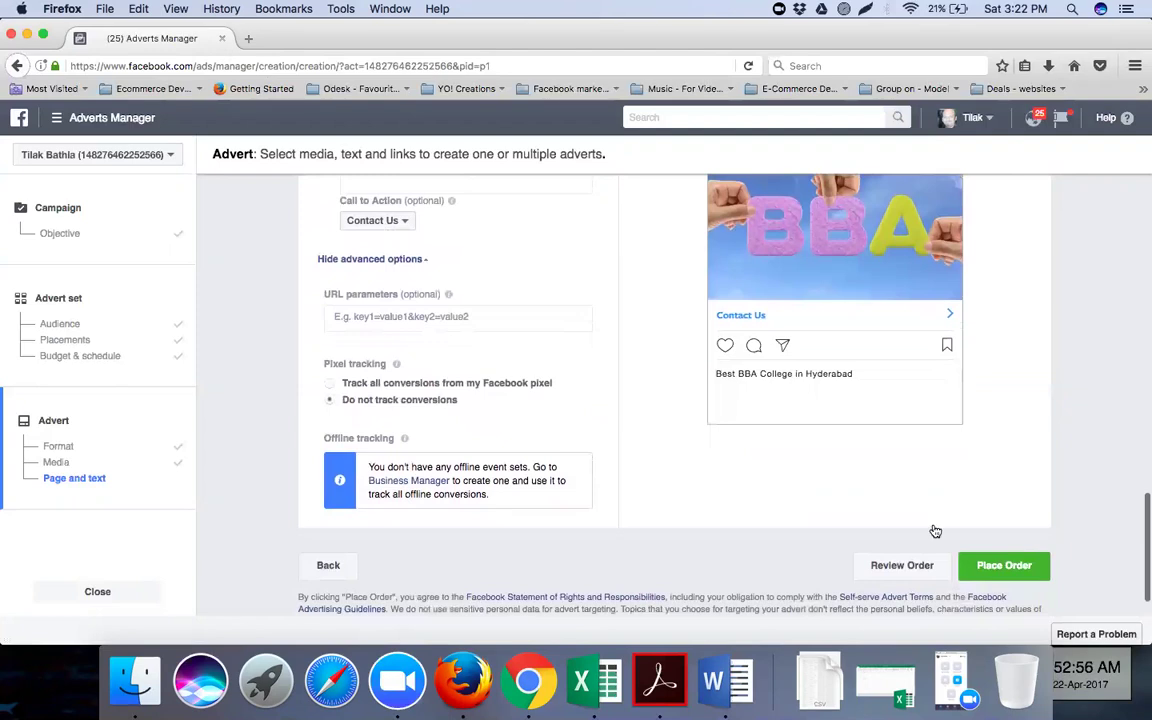
Try placing the order and find the missing website link error
click(1000, 527)
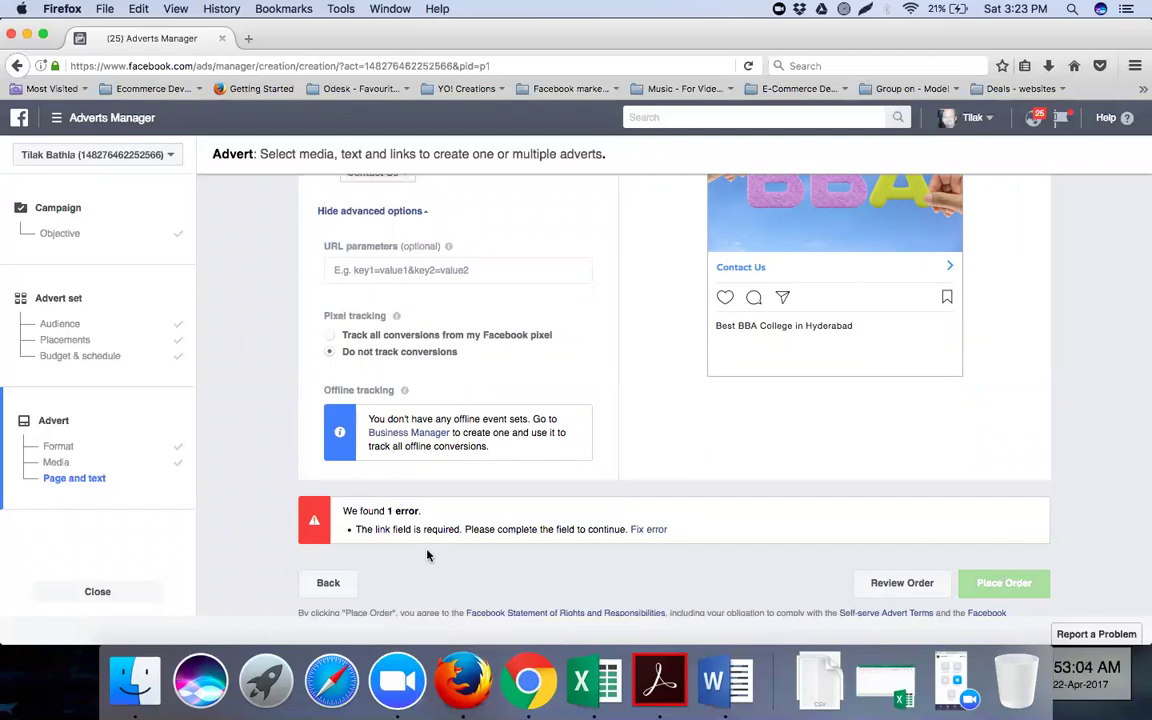
scroll(477, 520, up, 6)
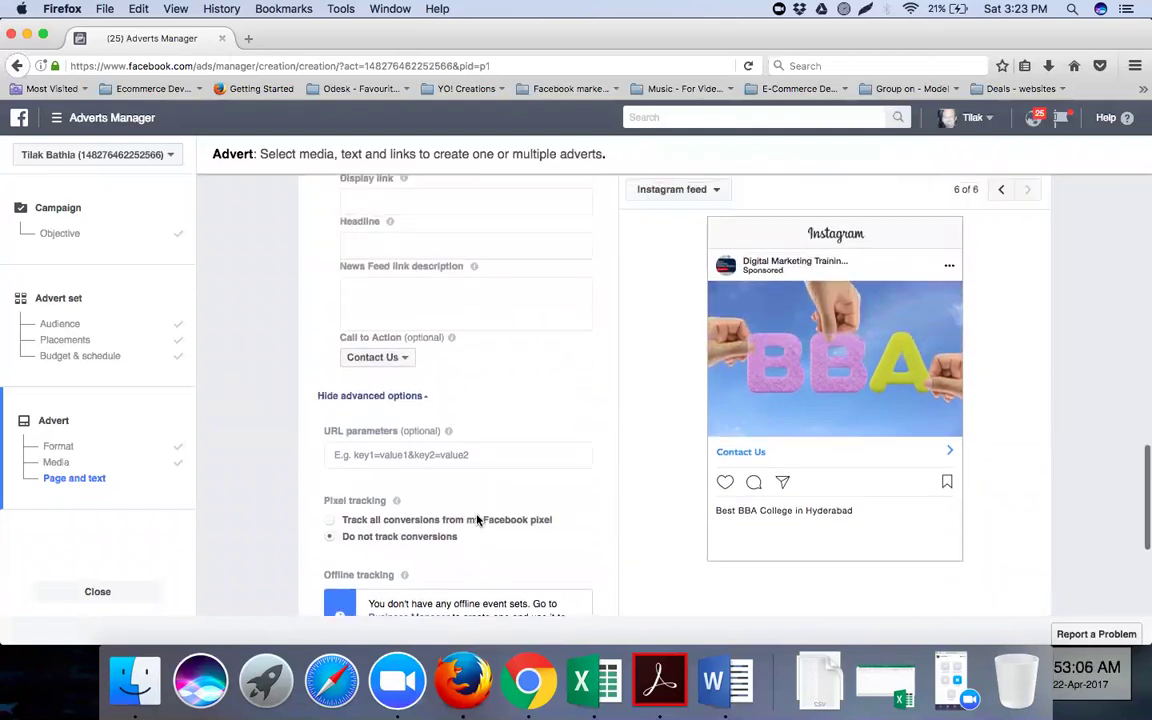
scroll(452, 370, up, 5)
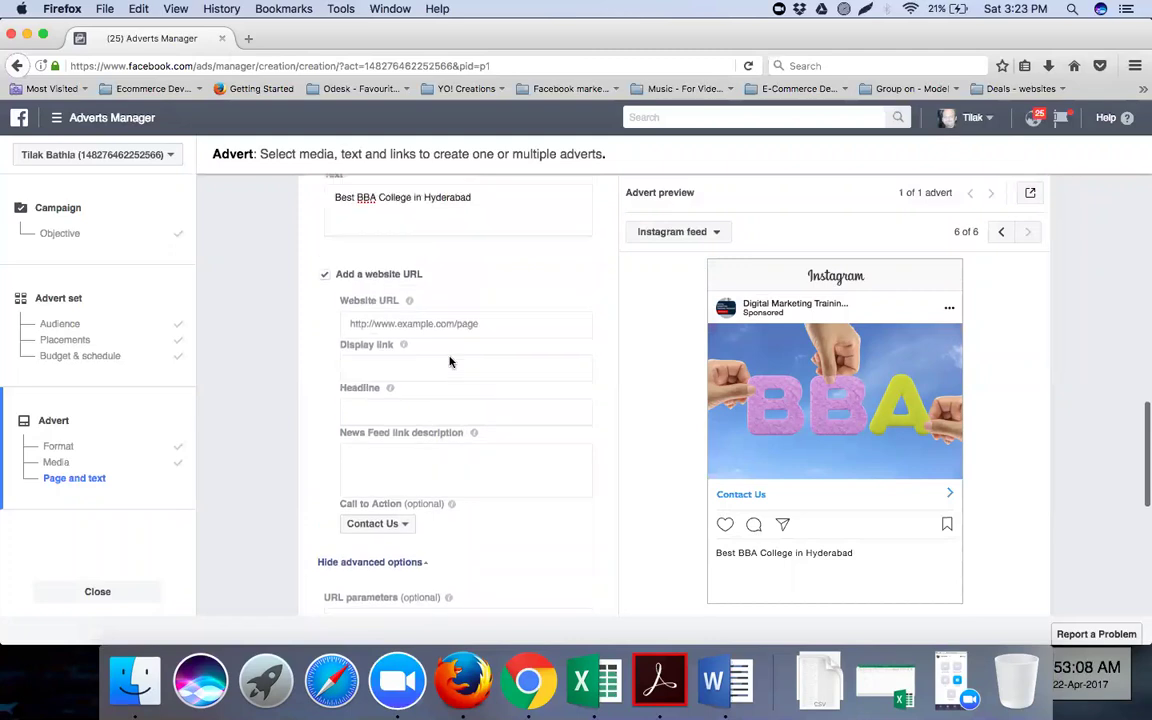
scroll(450, 360, down, 5)
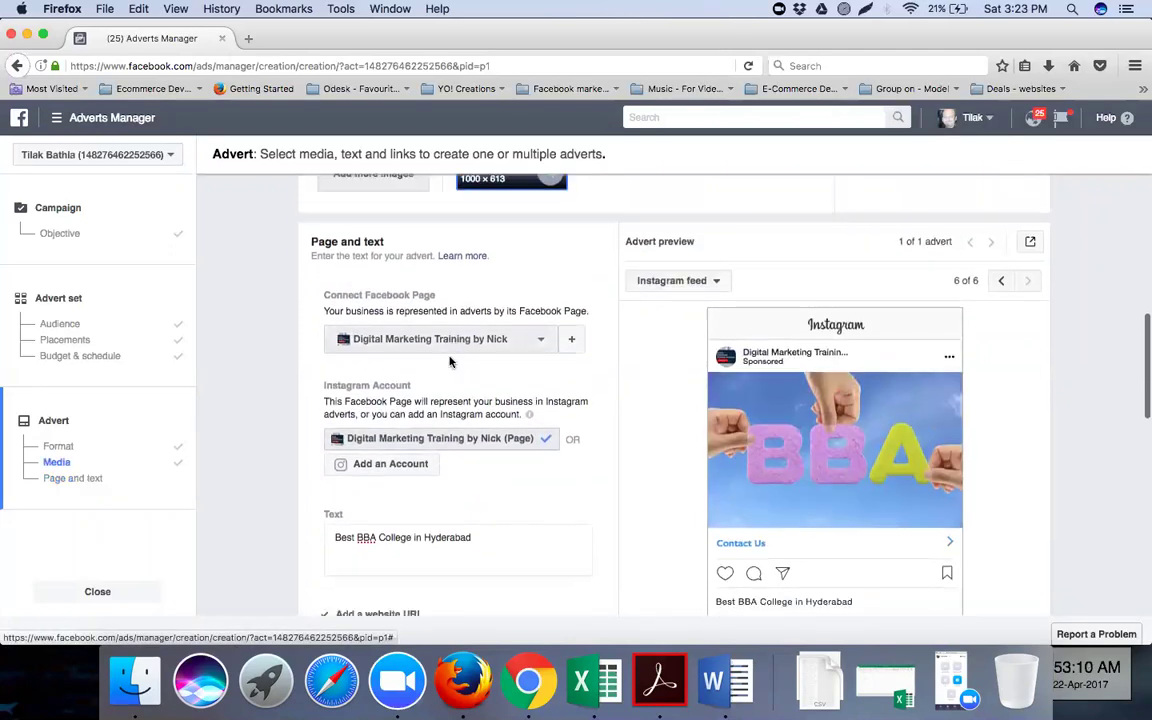
click(436, 419)
text(http:/)
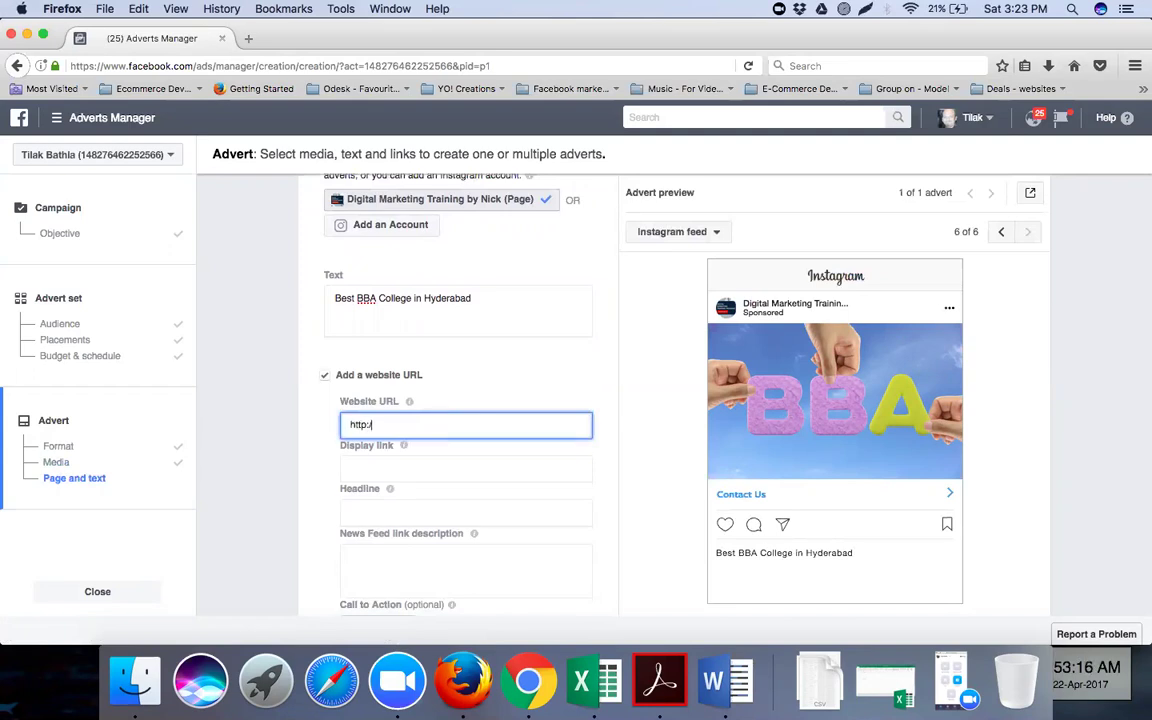
text(/www.nickbathla.in)
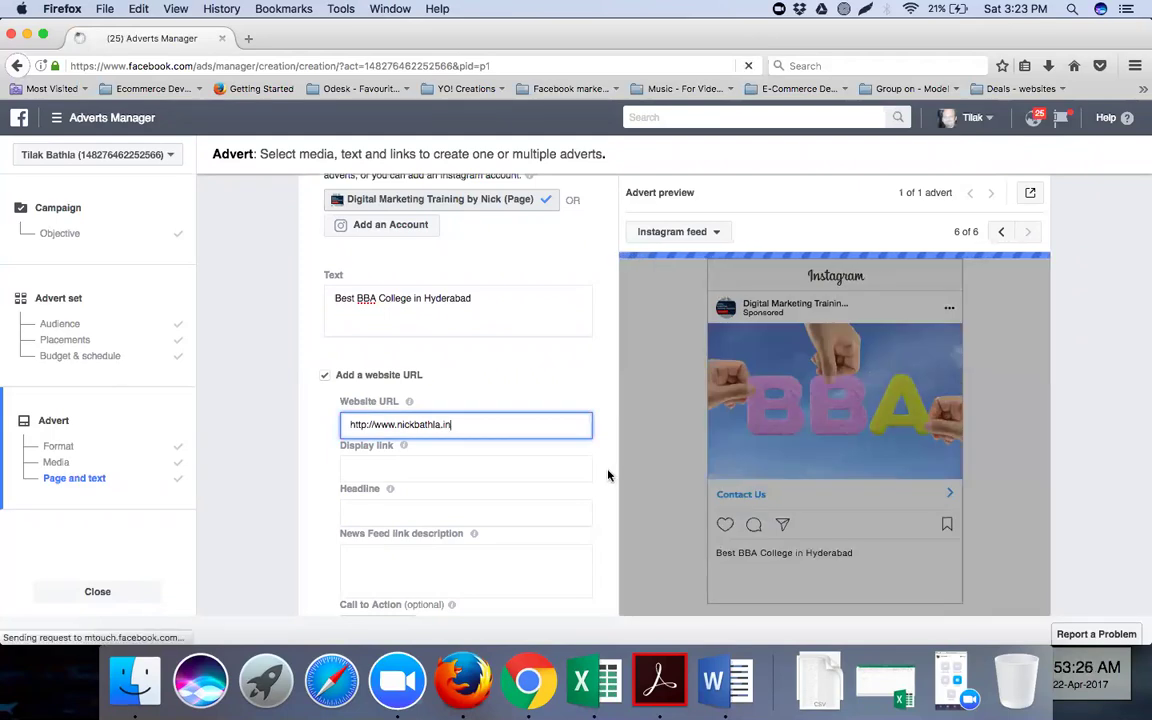
click(608, 475)
scroll(608, 475, down, 3)
scroll(608, 475, down, 5)
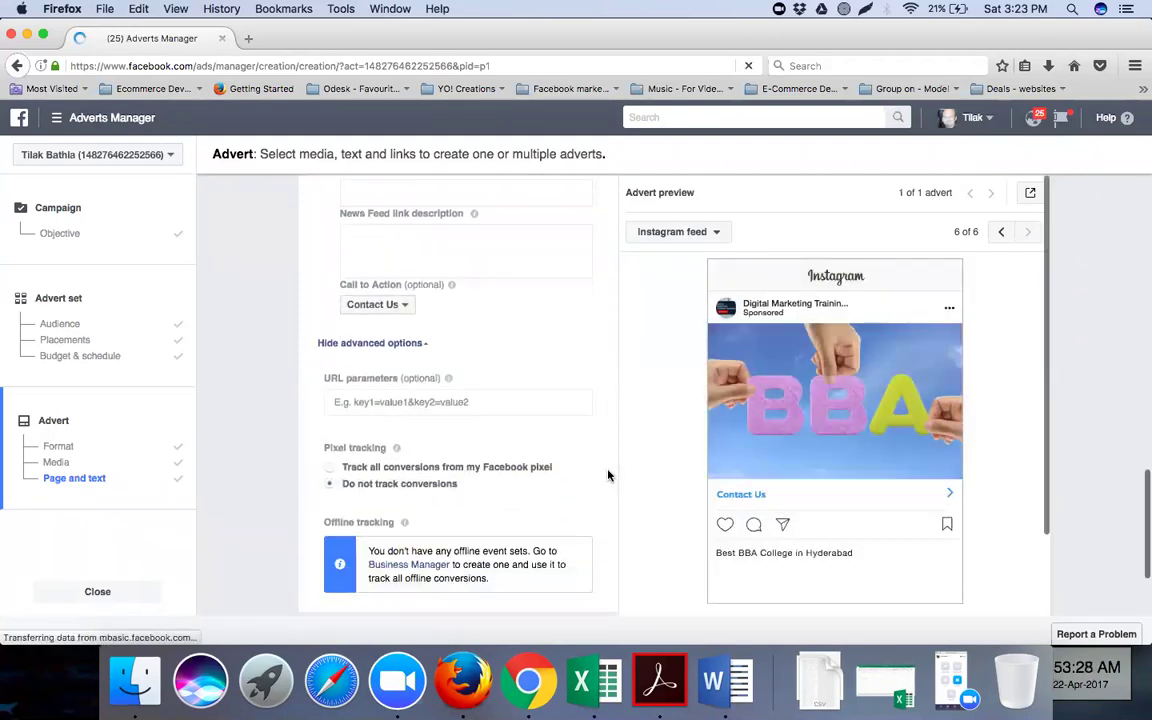
click(1004, 519)
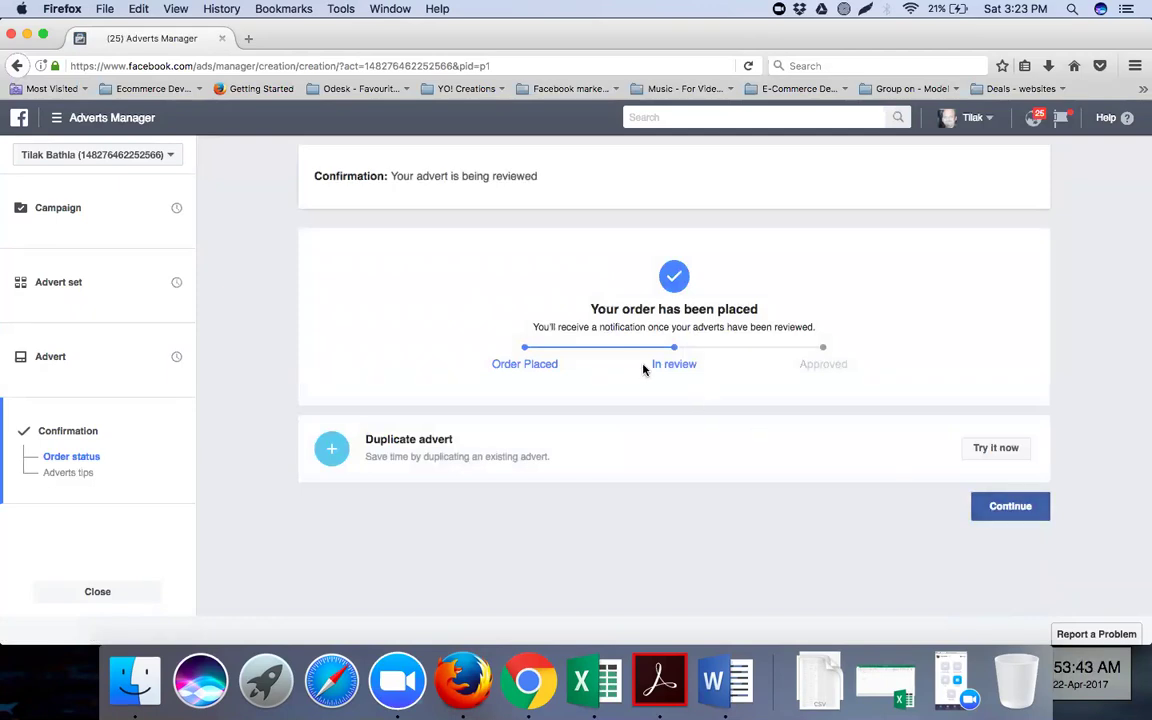
Go back to the account's Campaigns list, where Brand Awareness - Nick shows Pending Review
click(1008, 506)
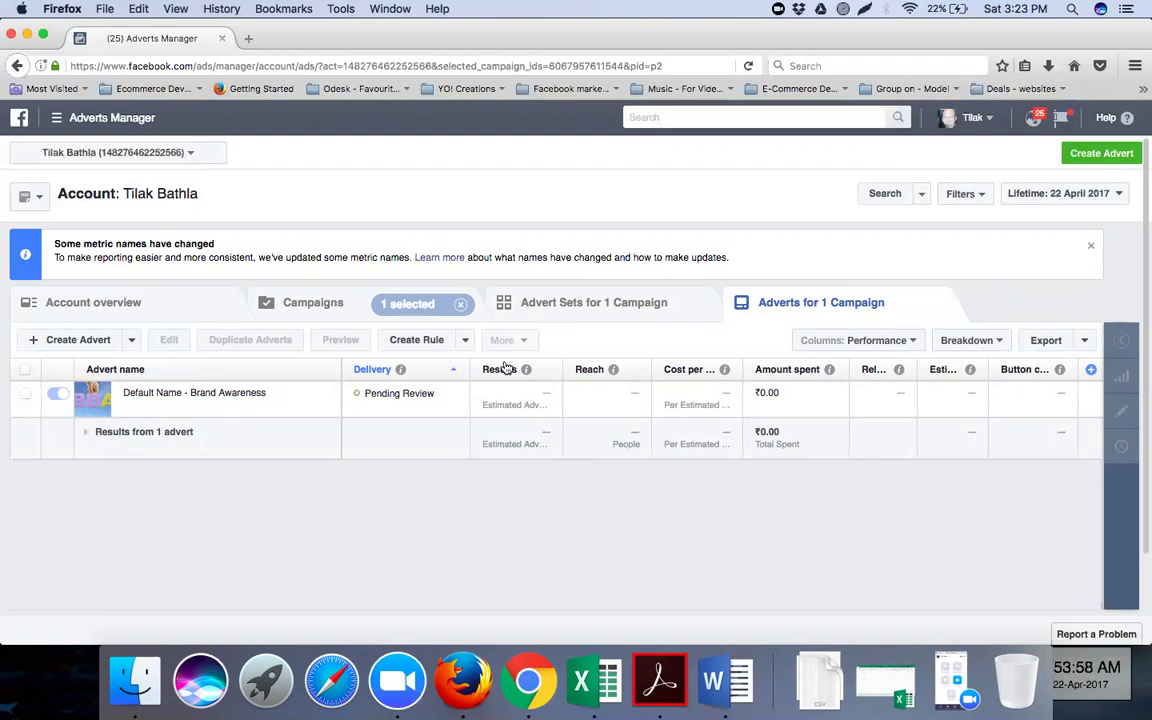
click(57, 396)
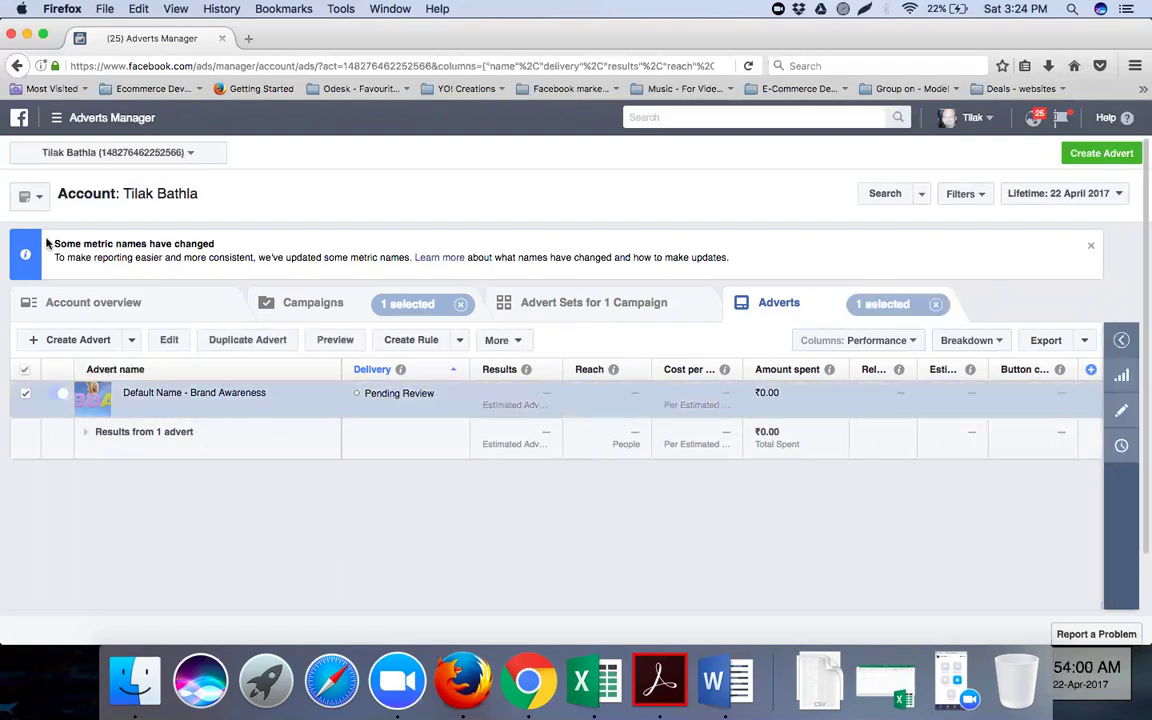
click(85, 155)
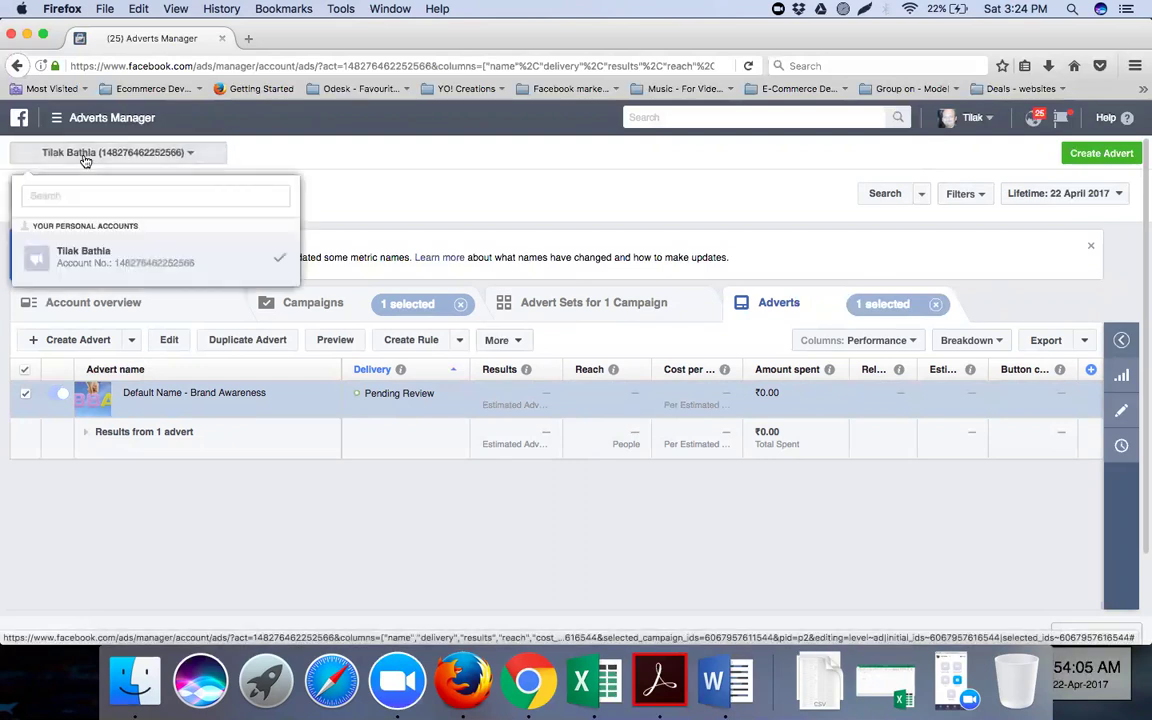
click(85, 252)
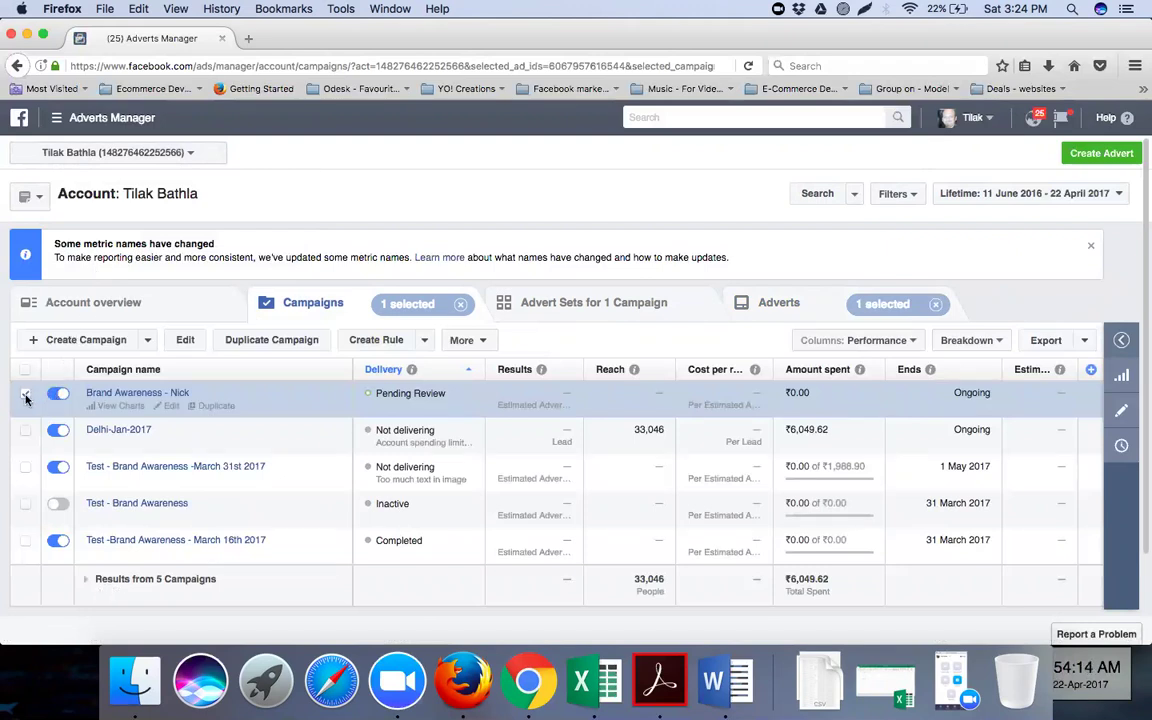
Switch off the Brand Awareness - Nick, Delhi-Jan-2017 and March 31st test campaigns
click(56, 393)
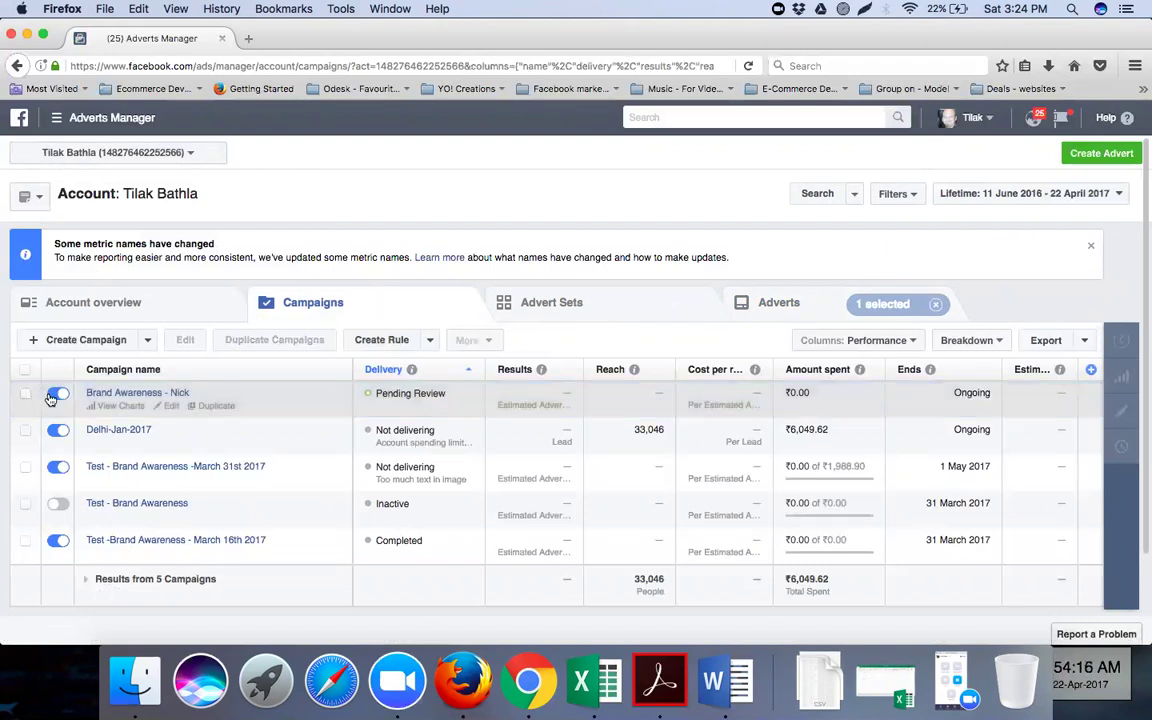
click(56, 431)
click(57, 469)
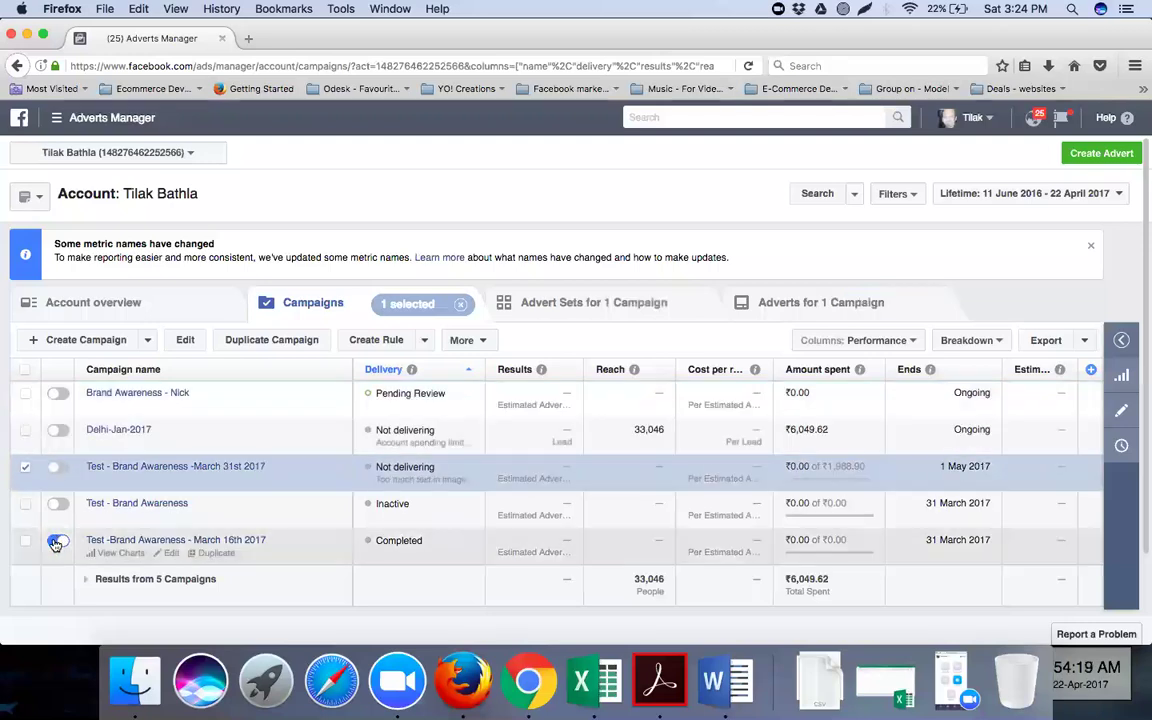